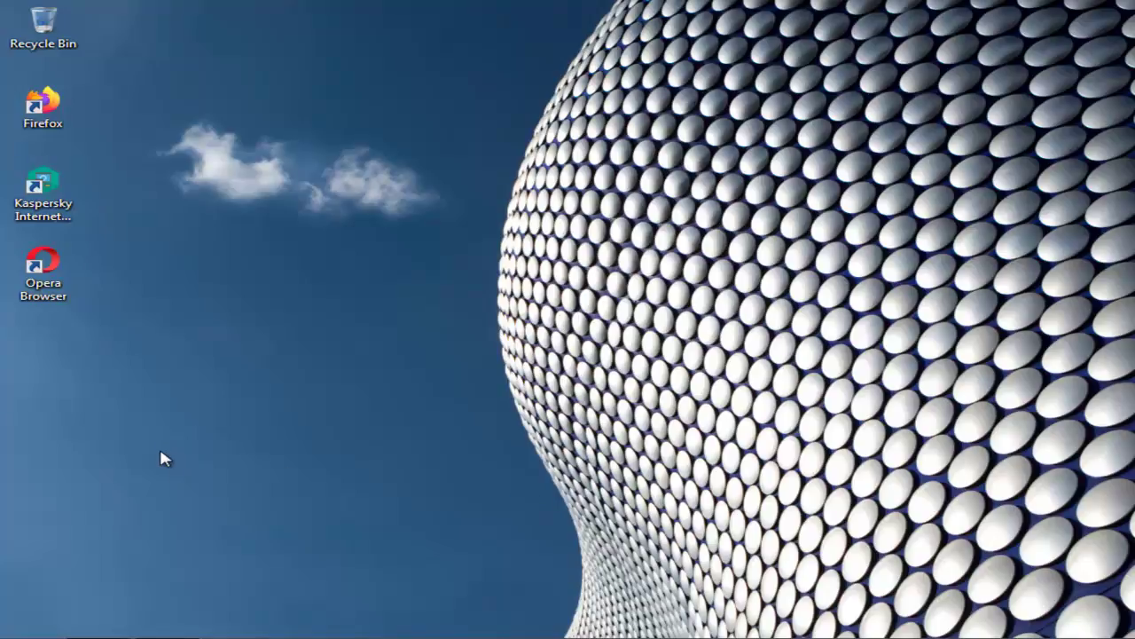
- Launch AutoCAD 2012 - English from the desktop
{"action": "key", "text": "super"}
{"action": "mouse_move", "coordinate": [185, 385]}
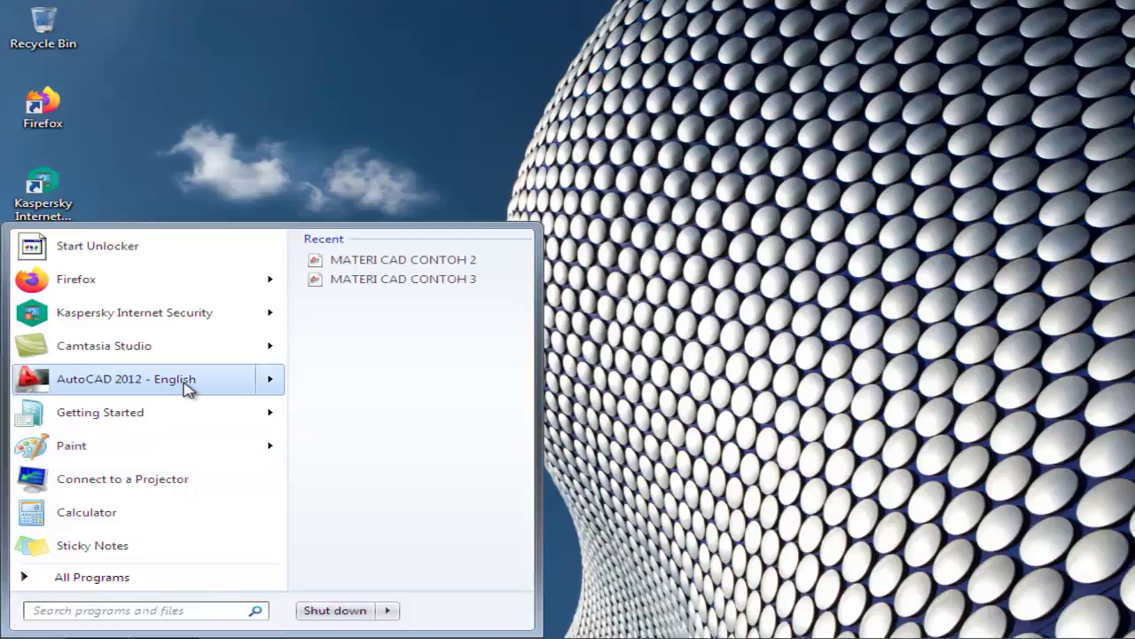
{"action": "left_click", "coordinate": [188, 383]}
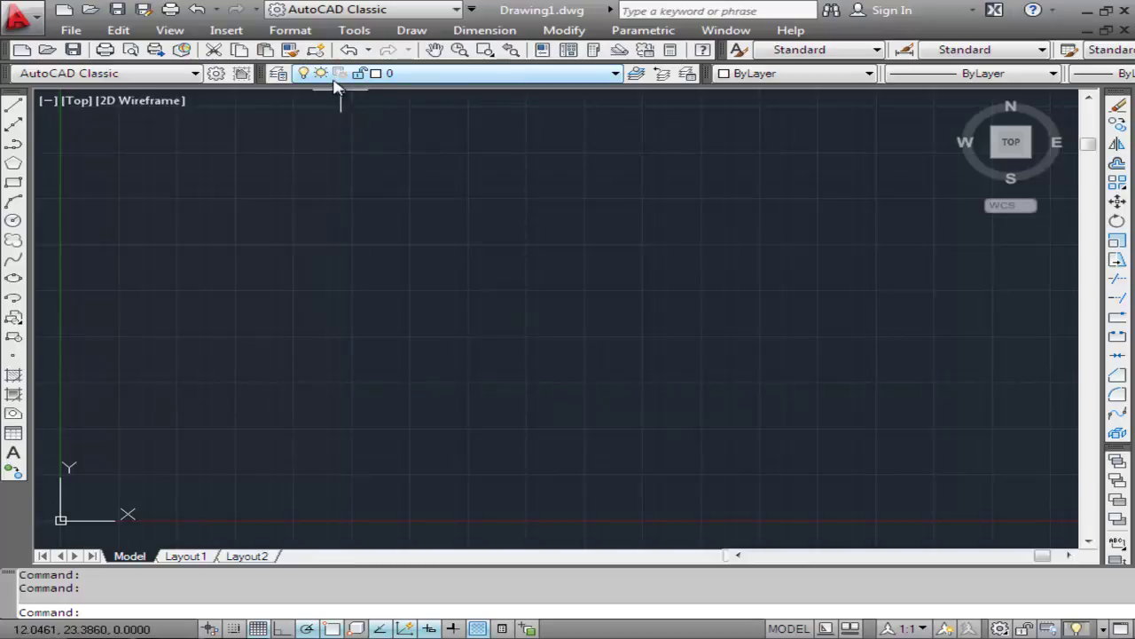
- Open the drawing units settings and set the length to Decimal type with 0.00 precision
{"action": "left_click", "coordinate": [295, 35]}
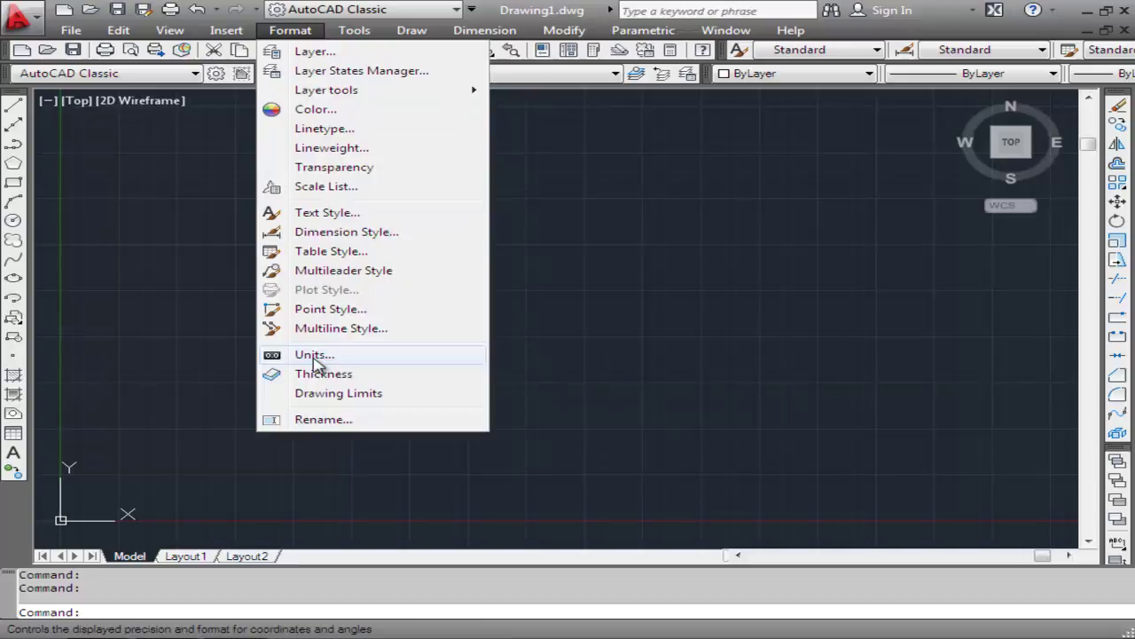
{"action": "left_click", "coordinate": [315, 355]}
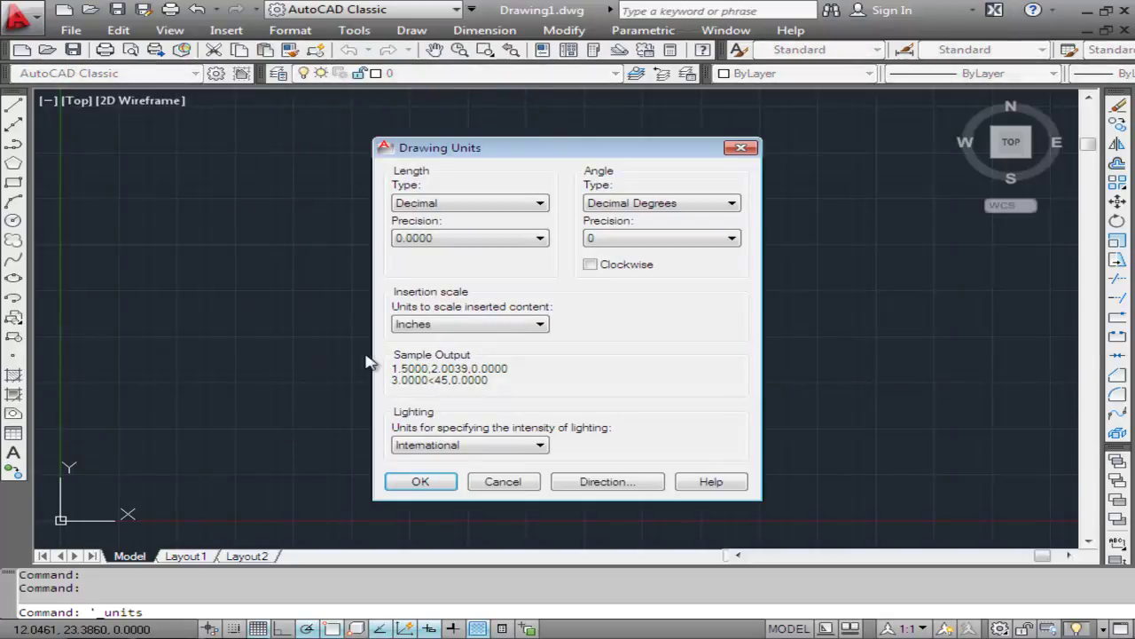
{"action": "left_click_drag", "start_coordinate": [602, 150], "coordinate": [541, 135]}
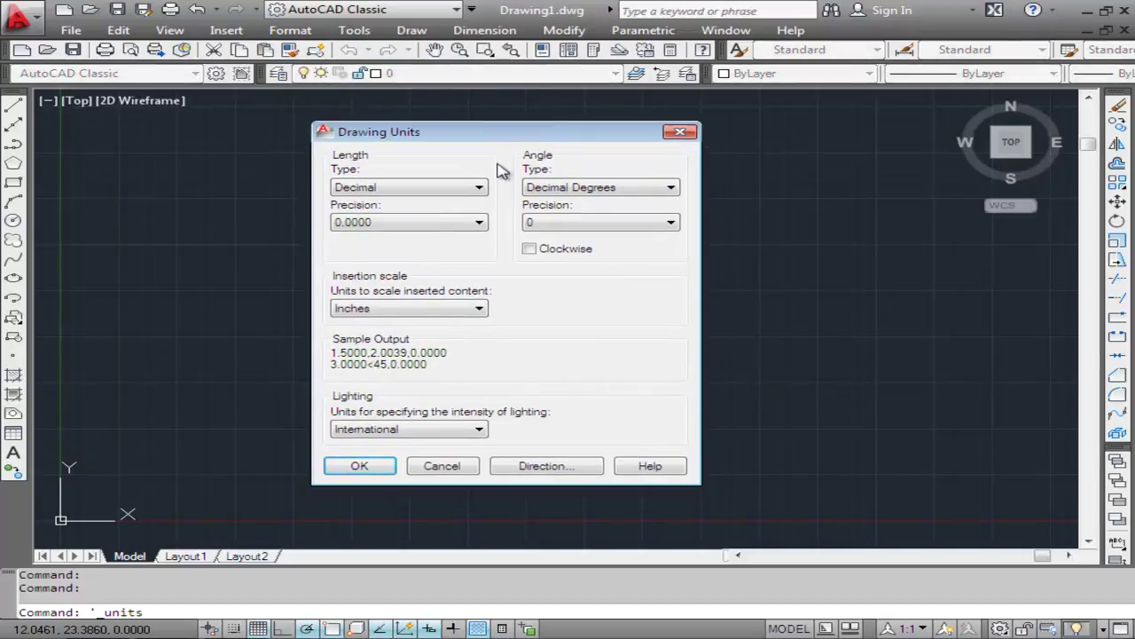
{"action": "left_click", "coordinate": [478, 189]}
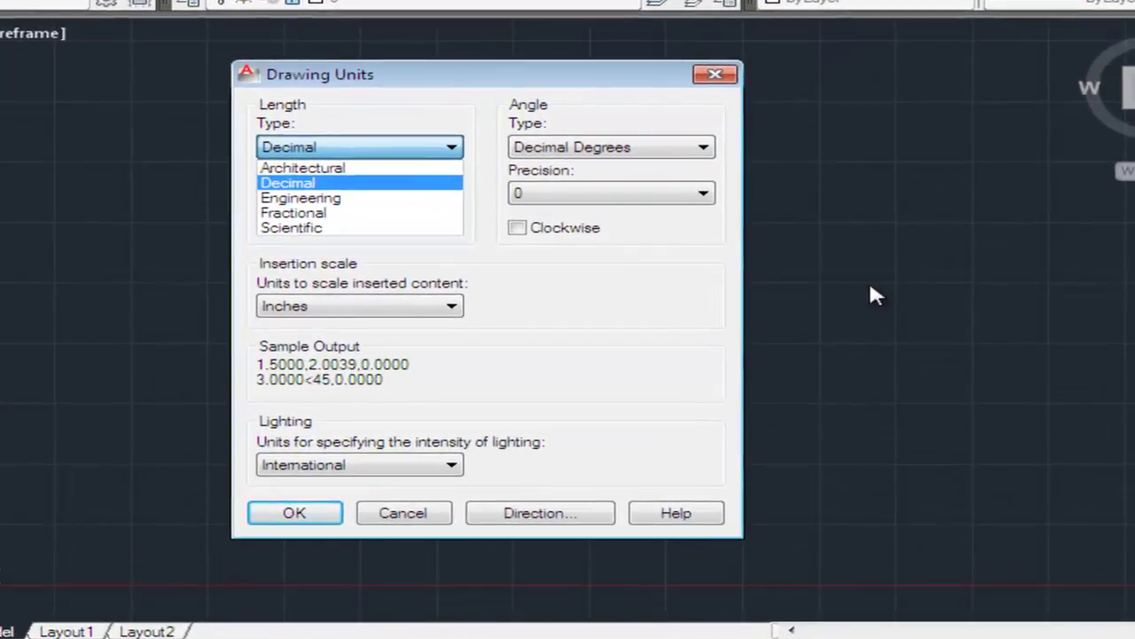
{"action": "left_click", "coordinate": [672, 316]}
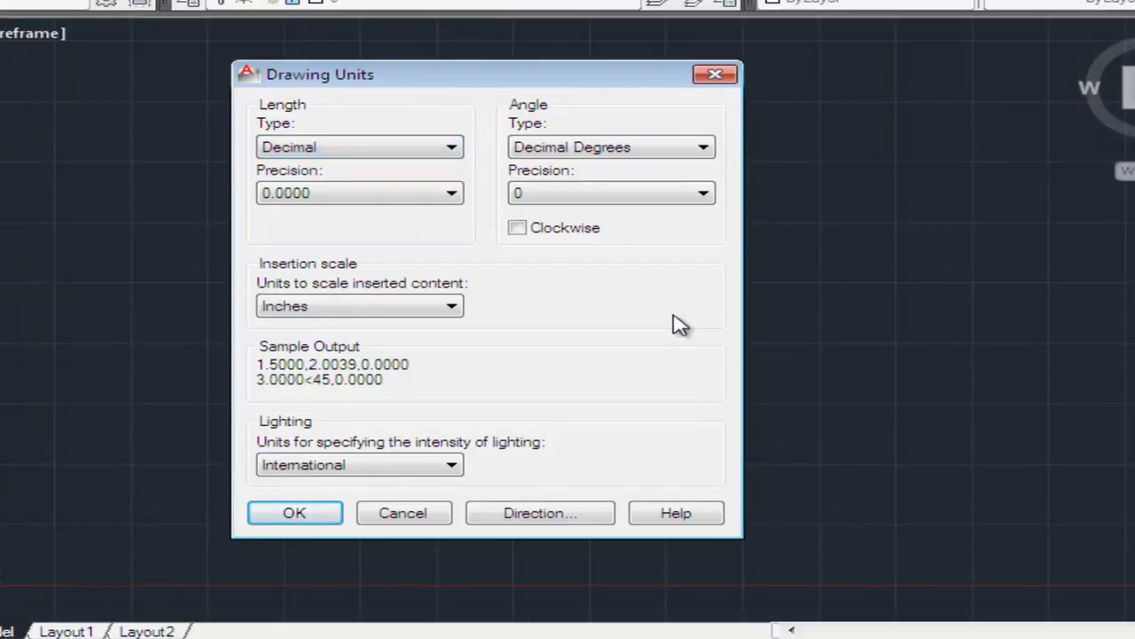
{"action": "left_click", "coordinate": [448, 193]}
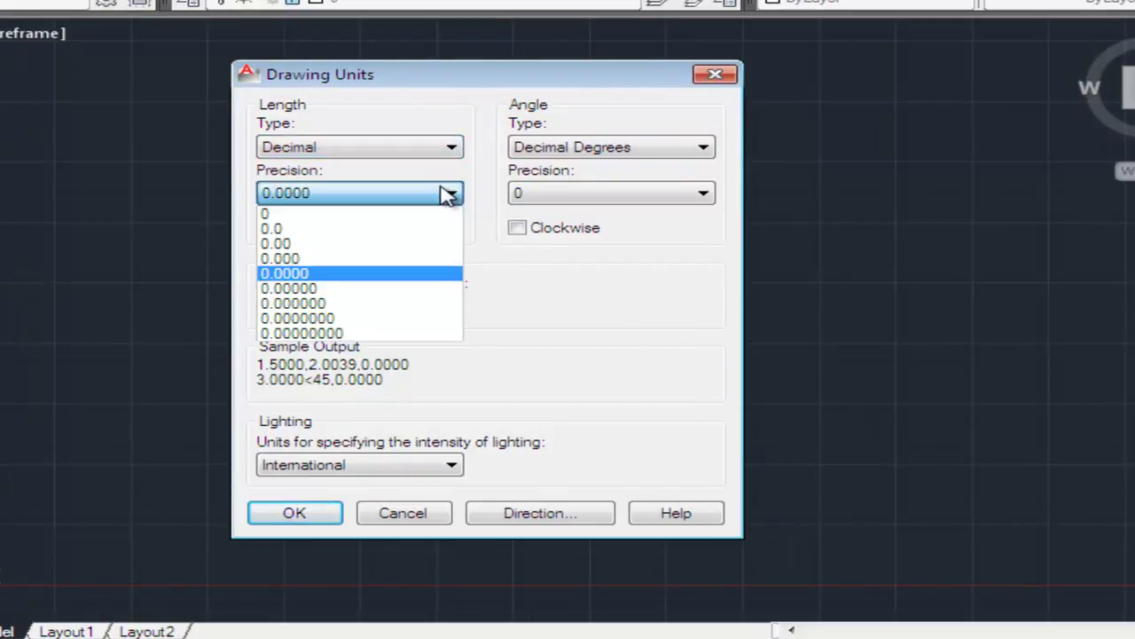
{"action": "left_click", "coordinate": [318, 244]}
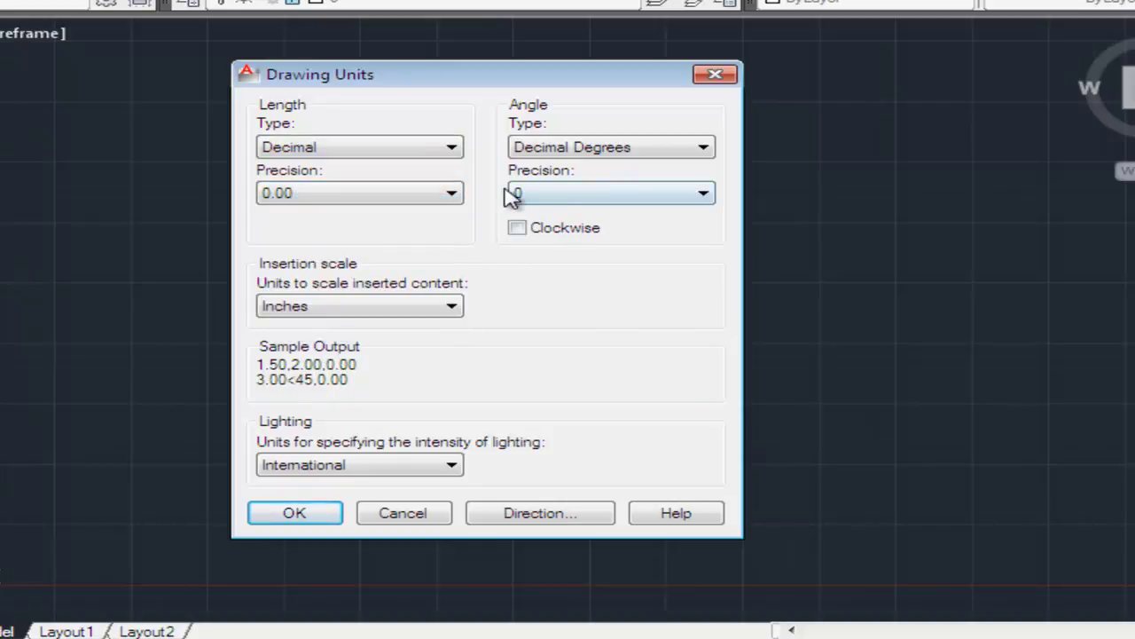
- Set the insertion scale units to Centimeters and the lighting intensity units to Generic
{"action": "left_click", "coordinate": [413, 308]}
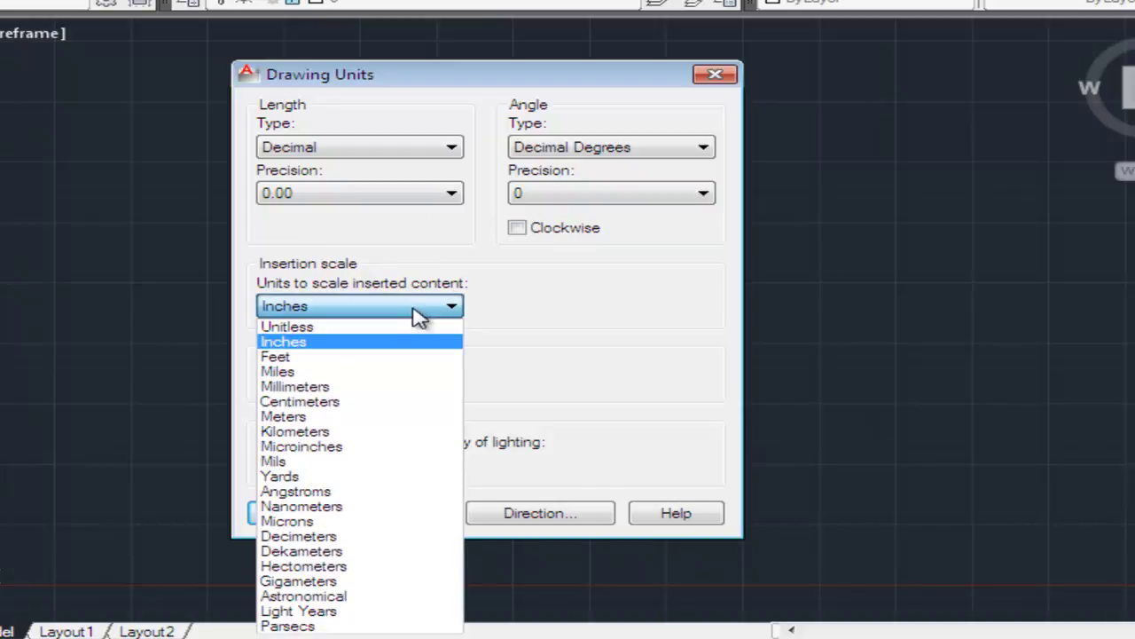
{"action": "left_click", "coordinate": [302, 403]}
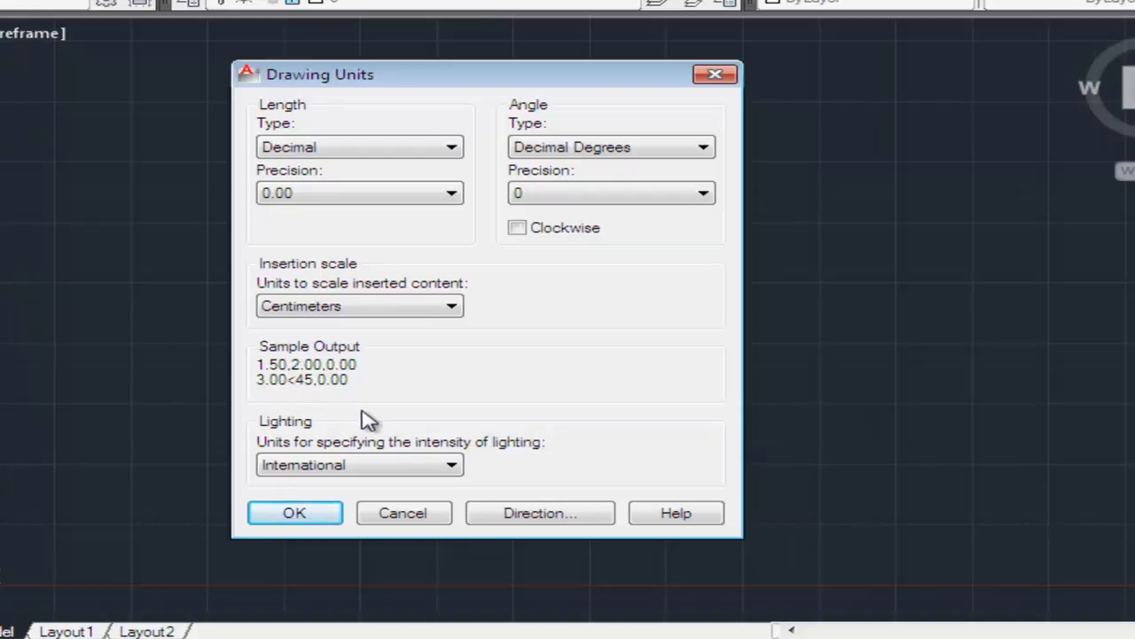
{"action": "left_click", "coordinate": [376, 473]}
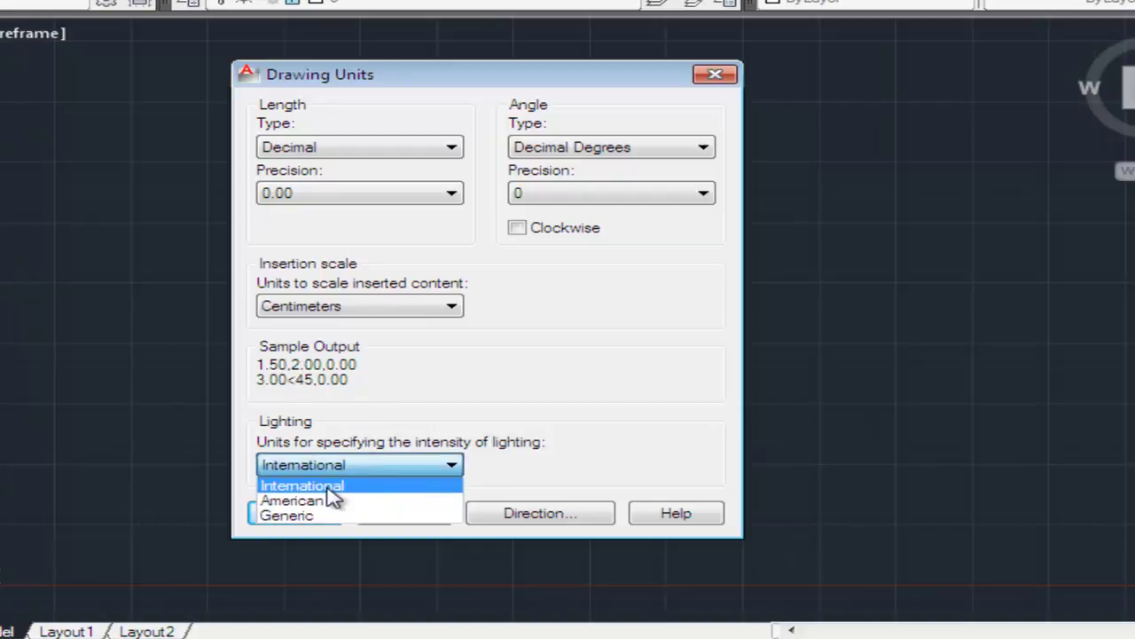
{"action": "left_click", "coordinate": [302, 515]}
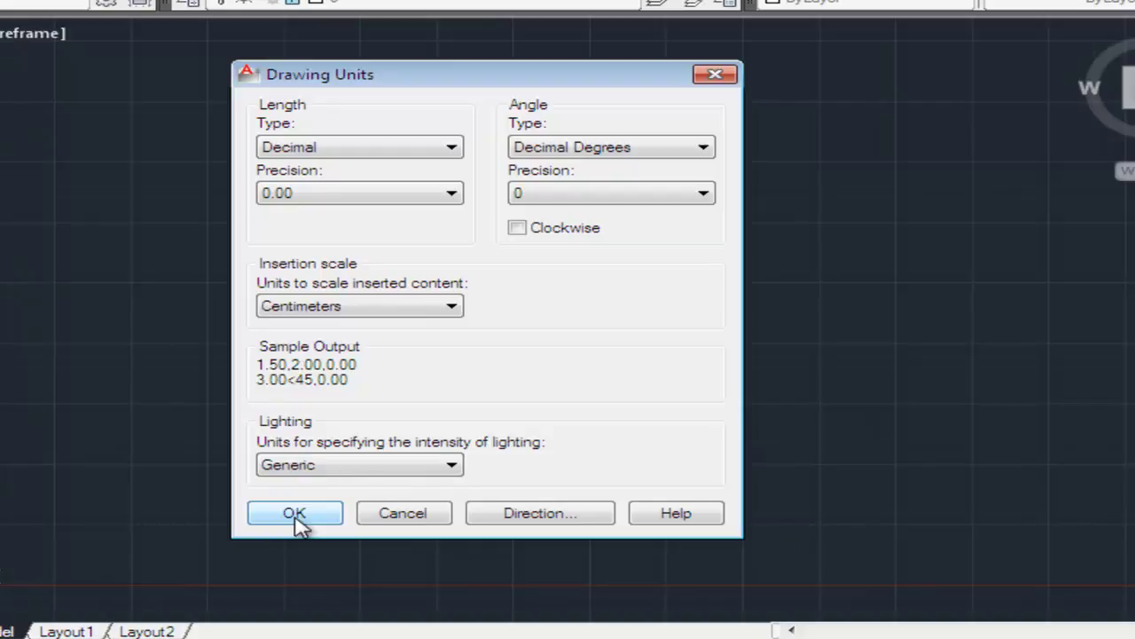
- Keep the angle type as Decimal Degrees with precision 0 and apply the drawing units
{"action": "left_click", "coordinate": [682, 150]}
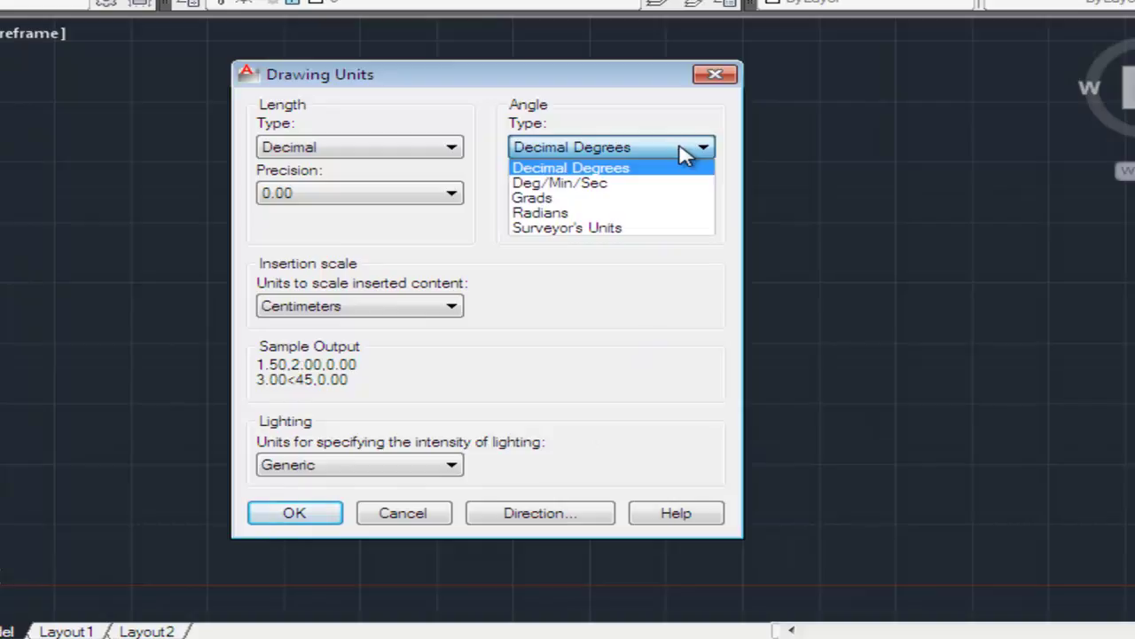
{"action": "left_click", "coordinate": [684, 155]}
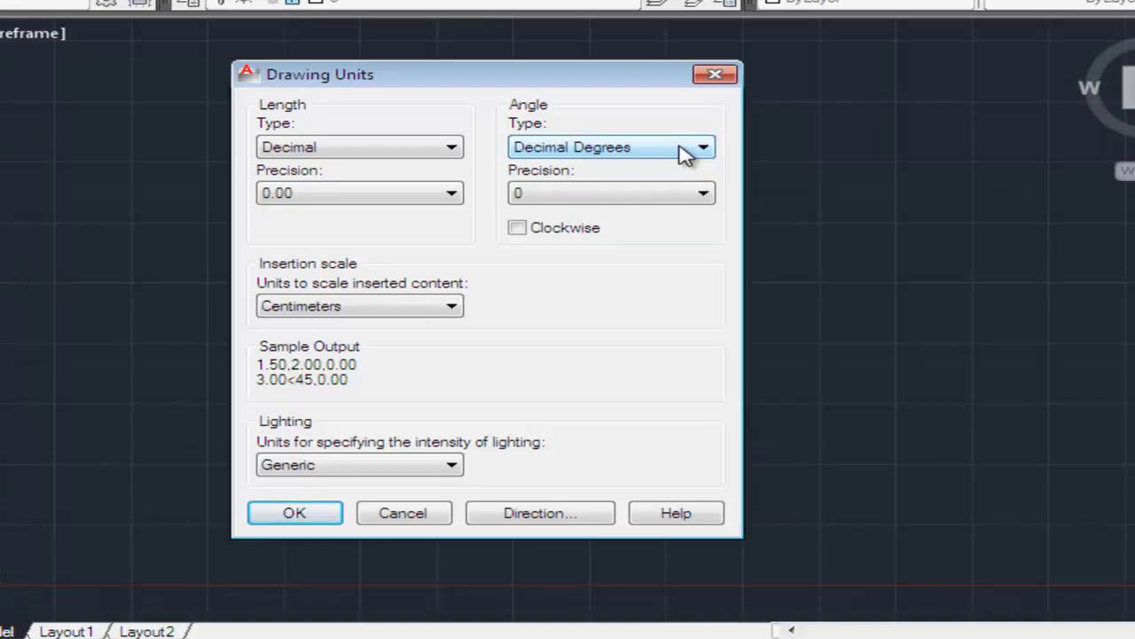
{"action": "left_click", "coordinate": [685, 155]}
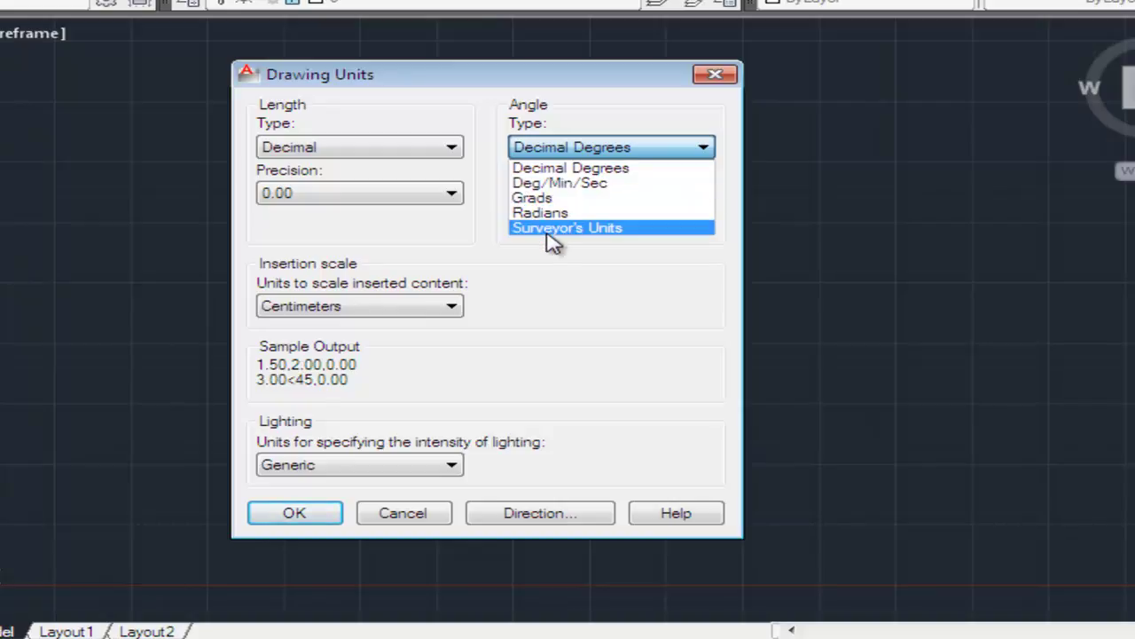
{"action": "left_click", "coordinate": [593, 173]}
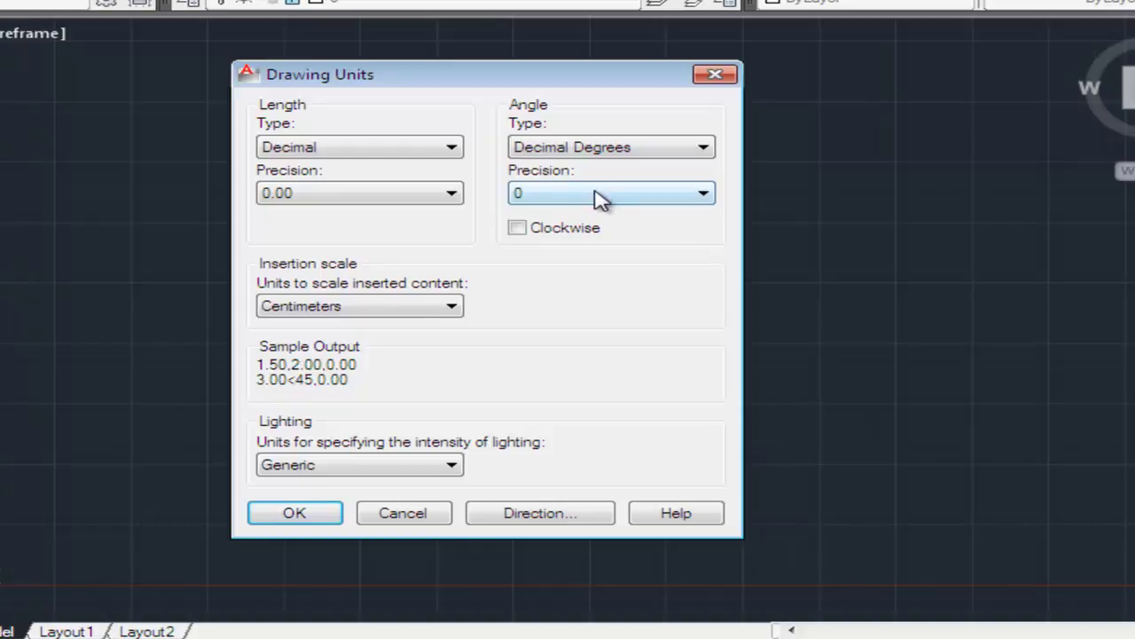
{"action": "left_click", "coordinate": [596, 196]}
{"action": "left_click", "coordinate": [599, 199]}
{"action": "left_click", "coordinate": [326, 519]}
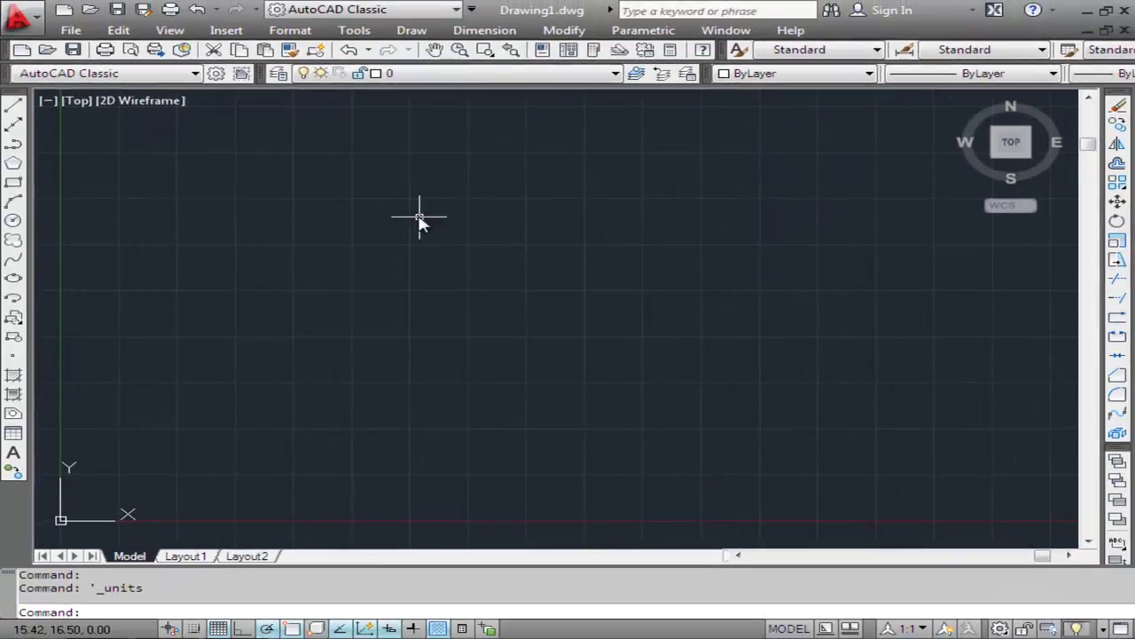
- Set the drawing limits from lower left corner 0.00,0.00 to upper right corner 24,18
{"action": "left_click", "coordinate": [295, 31]}
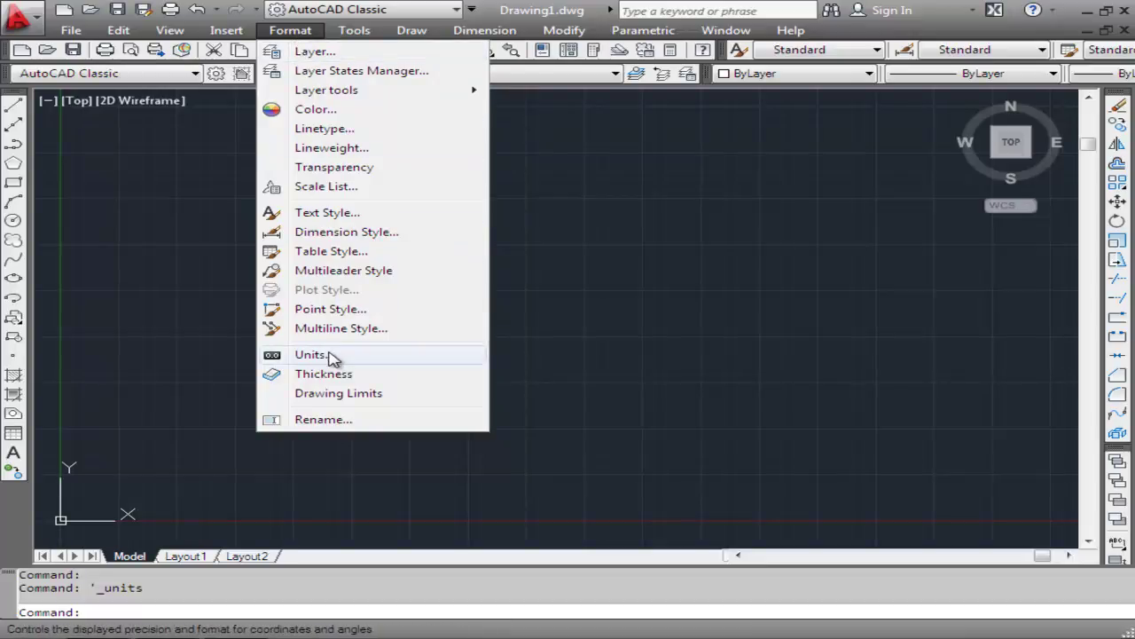
{"action": "left_click", "coordinate": [351, 398]}
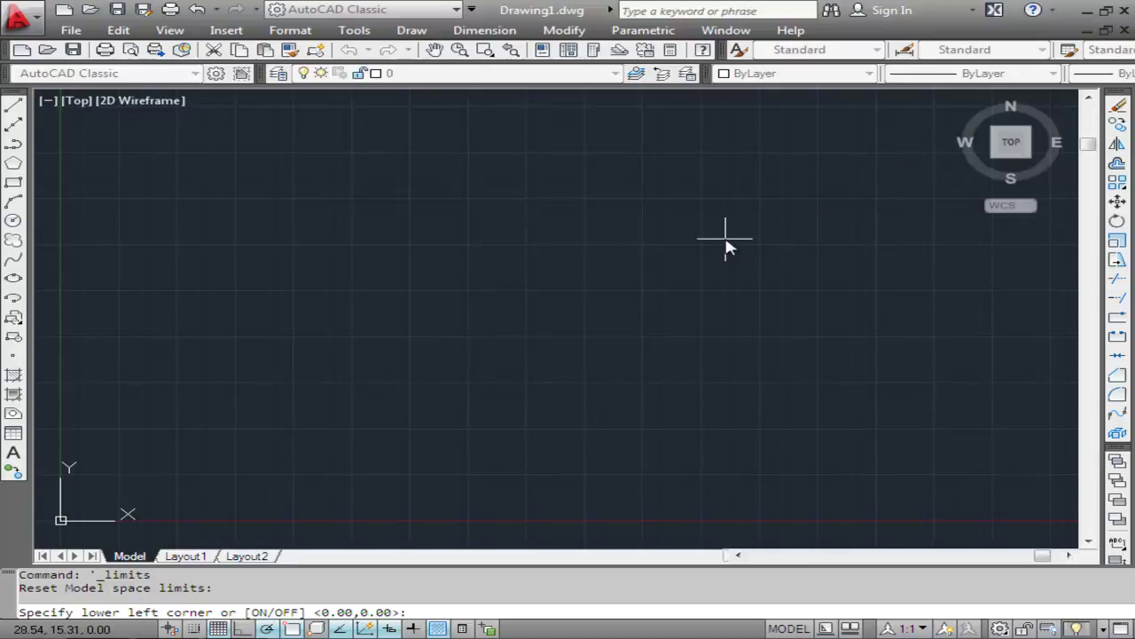
{"action": "key", "text": "Return"}
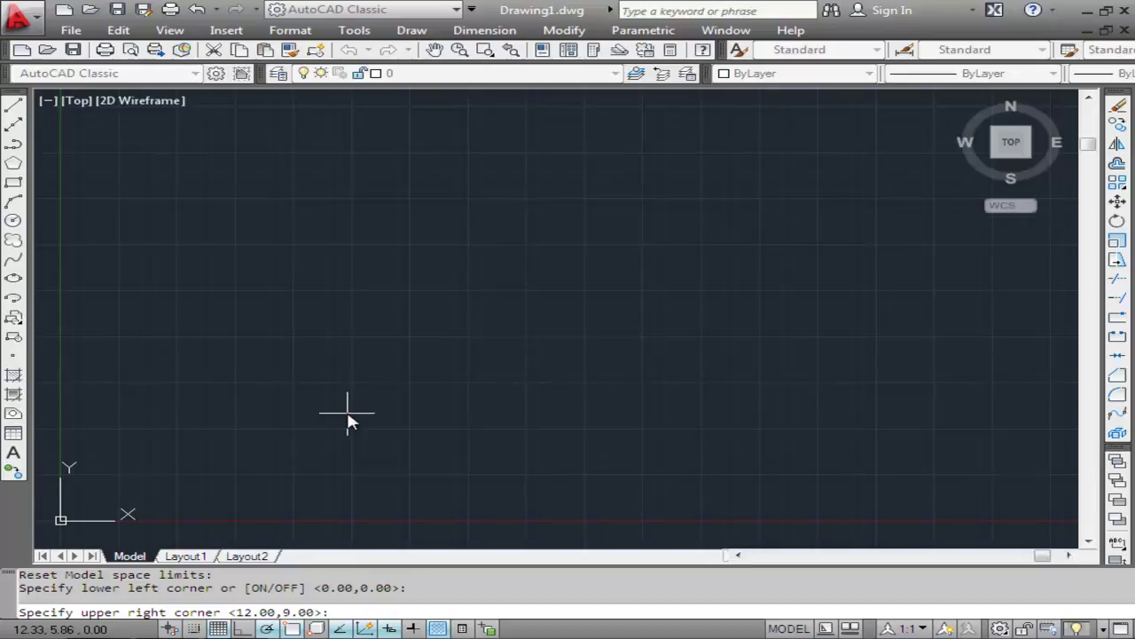
{"action": "type", "text": "24,18"}
{"action": "key", "text": "Return"}
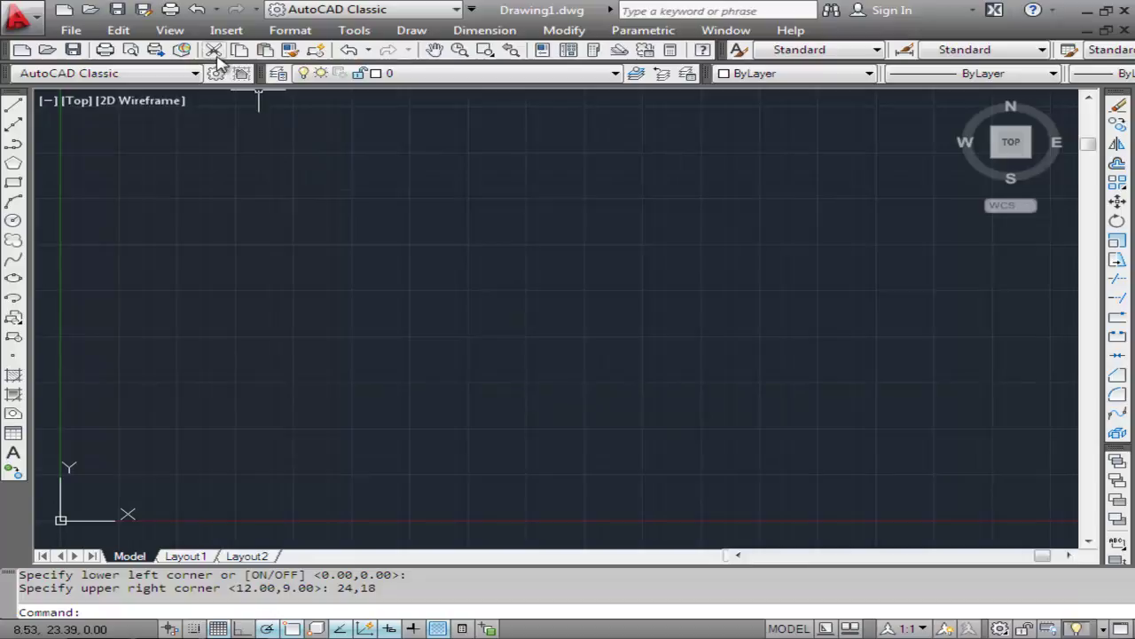
- Zoom to show all of the drawing limits
{"action": "left_click", "coordinate": [168, 32]}
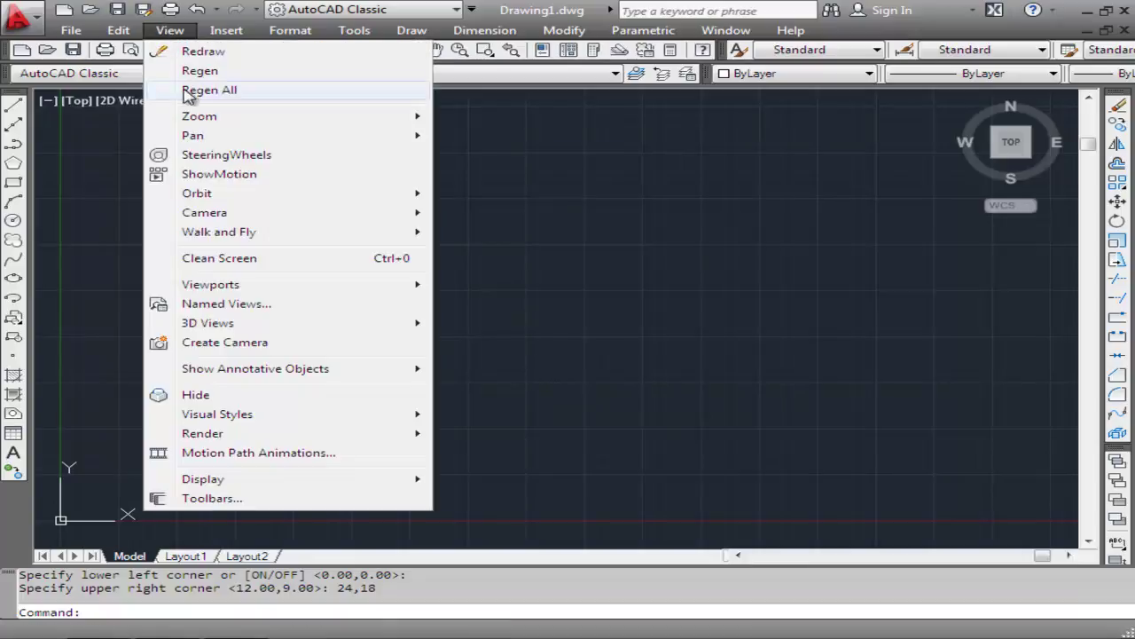
{"action": "mouse_move", "coordinate": [200, 119]}
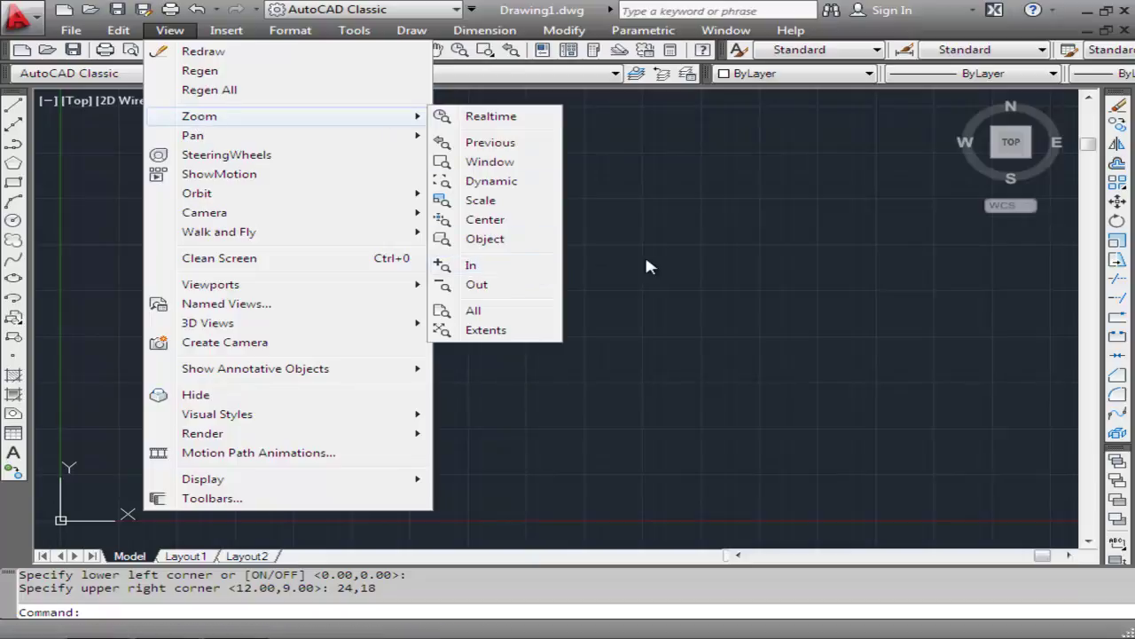
{"action": "left_click", "coordinate": [487, 311]}
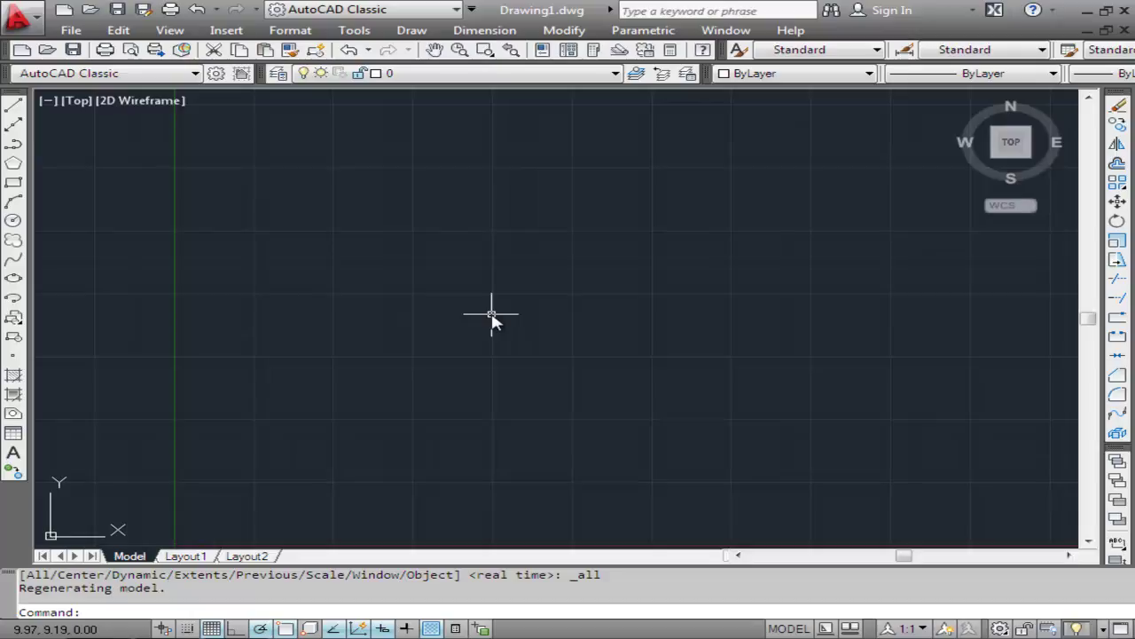
- Create a new layer named "as" and assign it yellow index color 50
{"action": "left_click", "coordinate": [285, 34]}
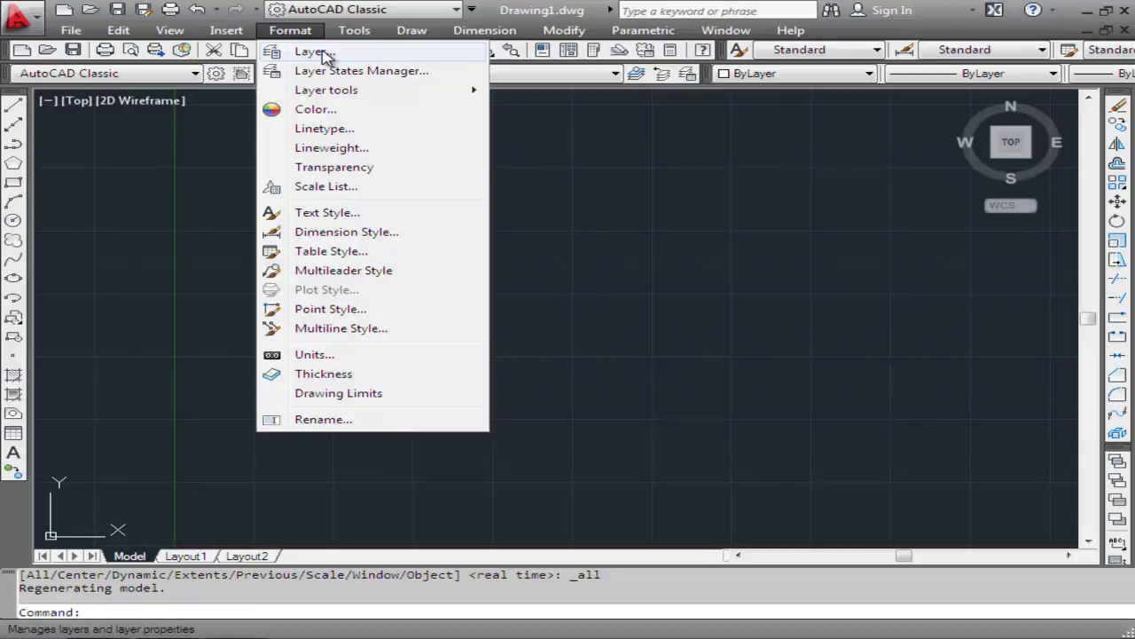
{"action": "left_click", "coordinate": [326, 55]}
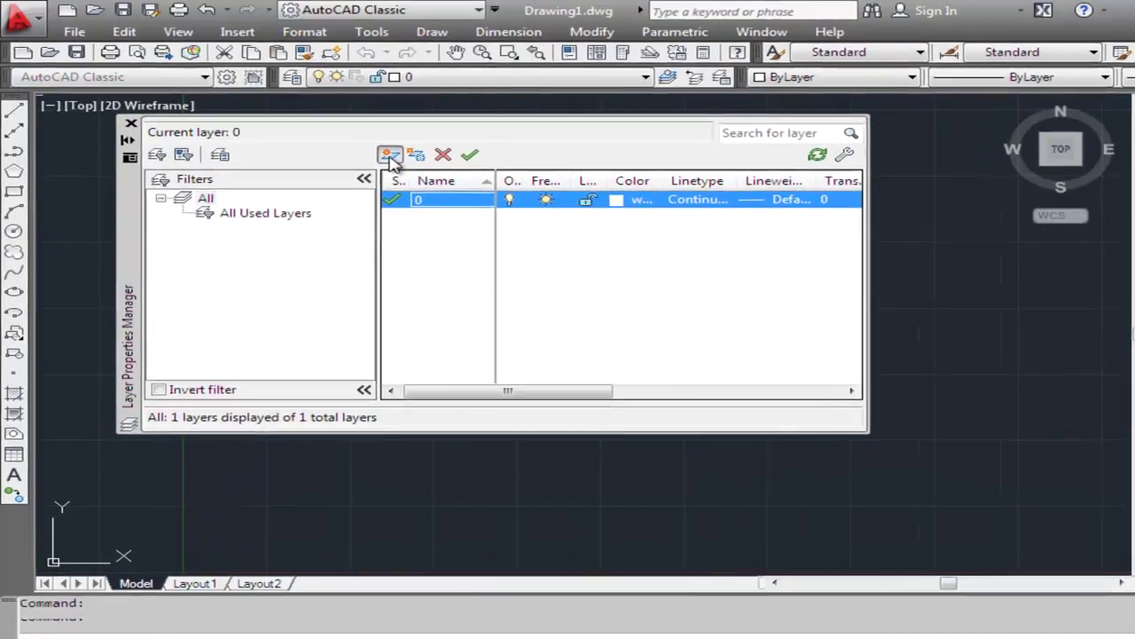
{"action": "left_click", "coordinate": [371, 147]}
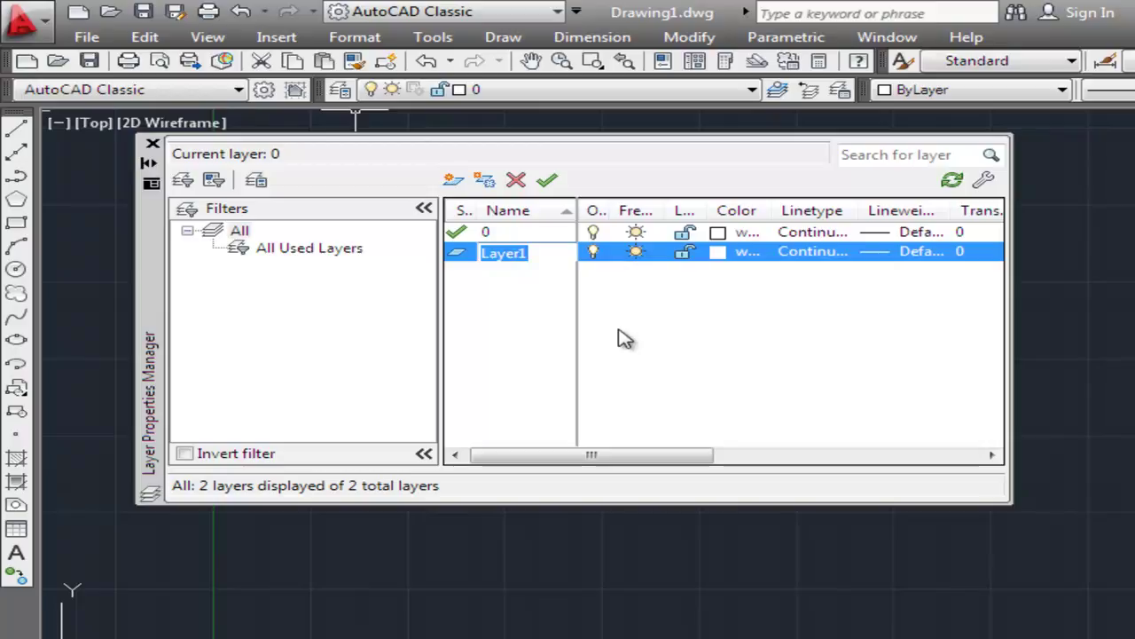
{"action": "type", "text": "as"}
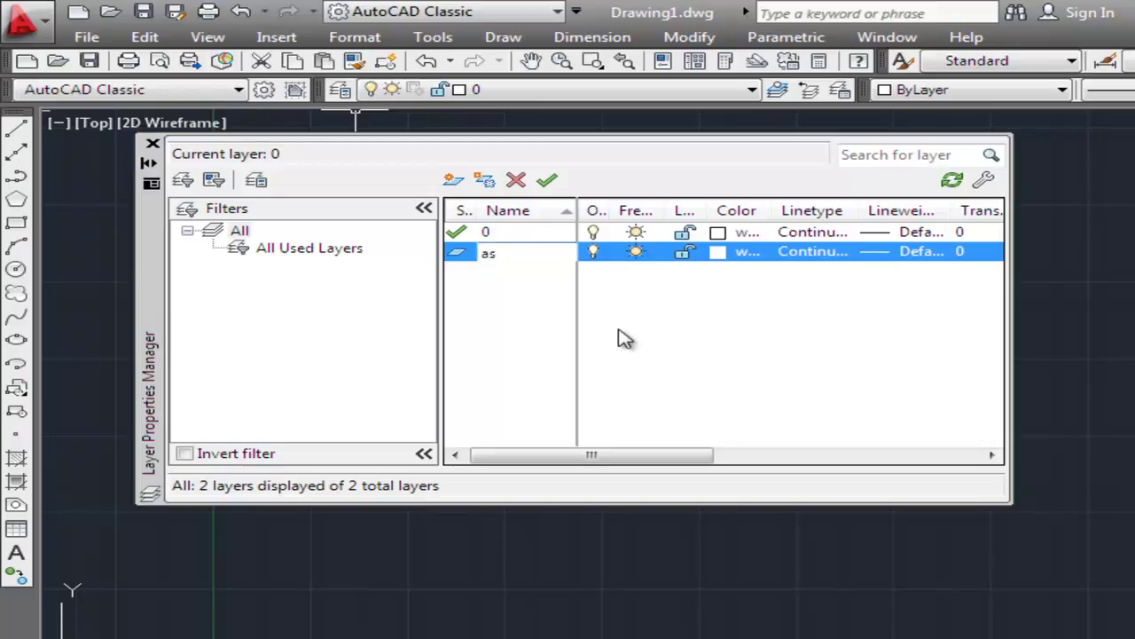
{"action": "left_click", "coordinate": [720, 253]}
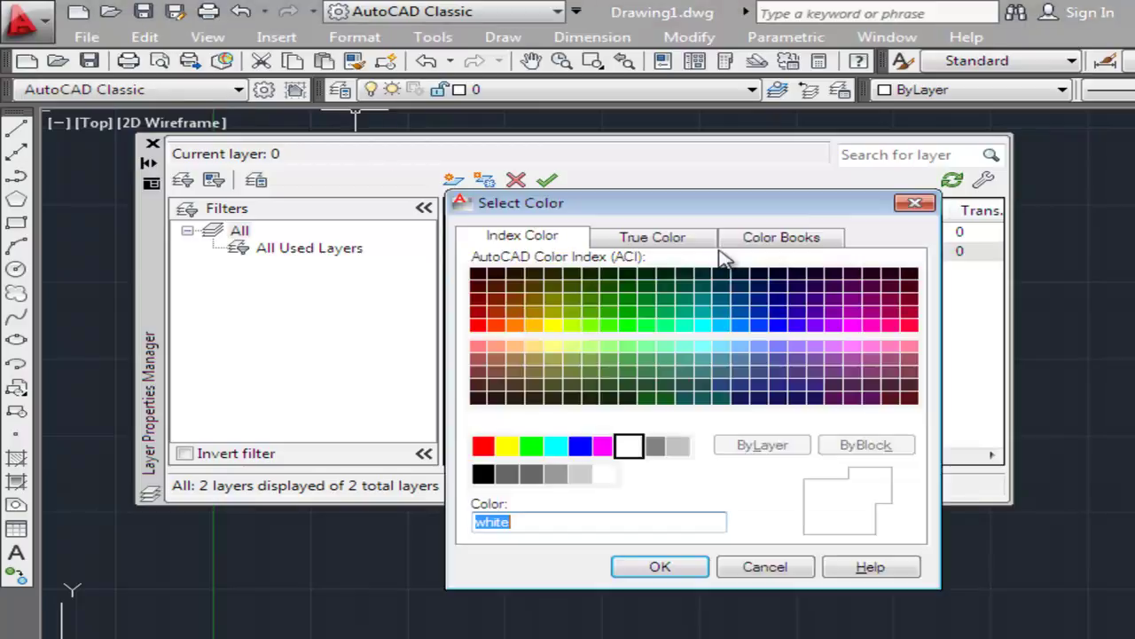
{"action": "left_click", "coordinate": [555, 328]}
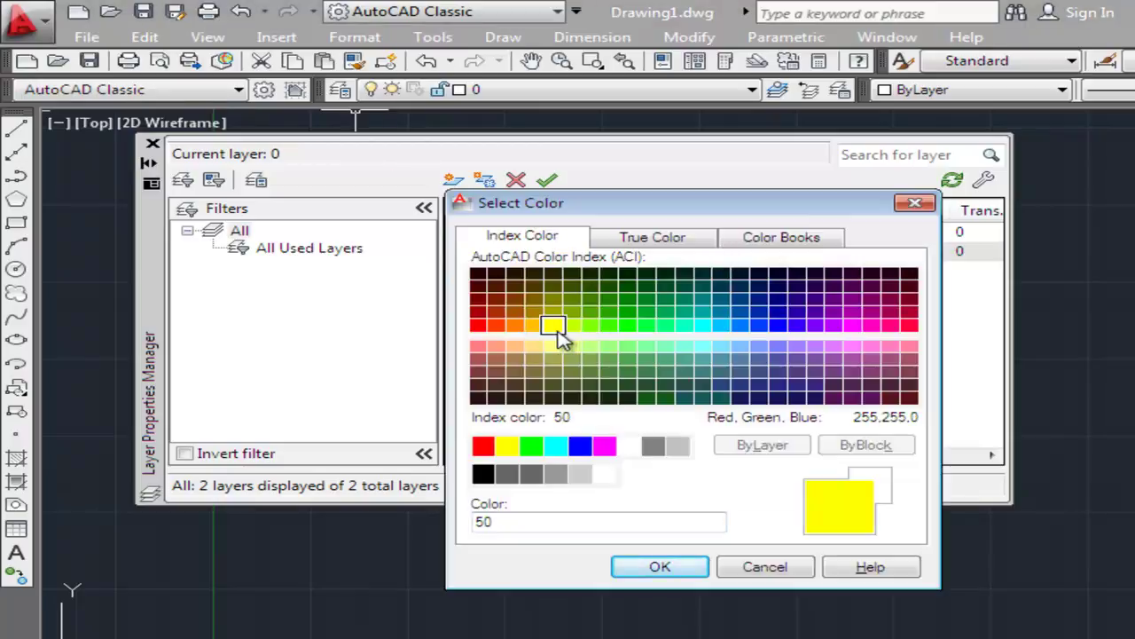
{"action": "left_click", "coordinate": [661, 566]}
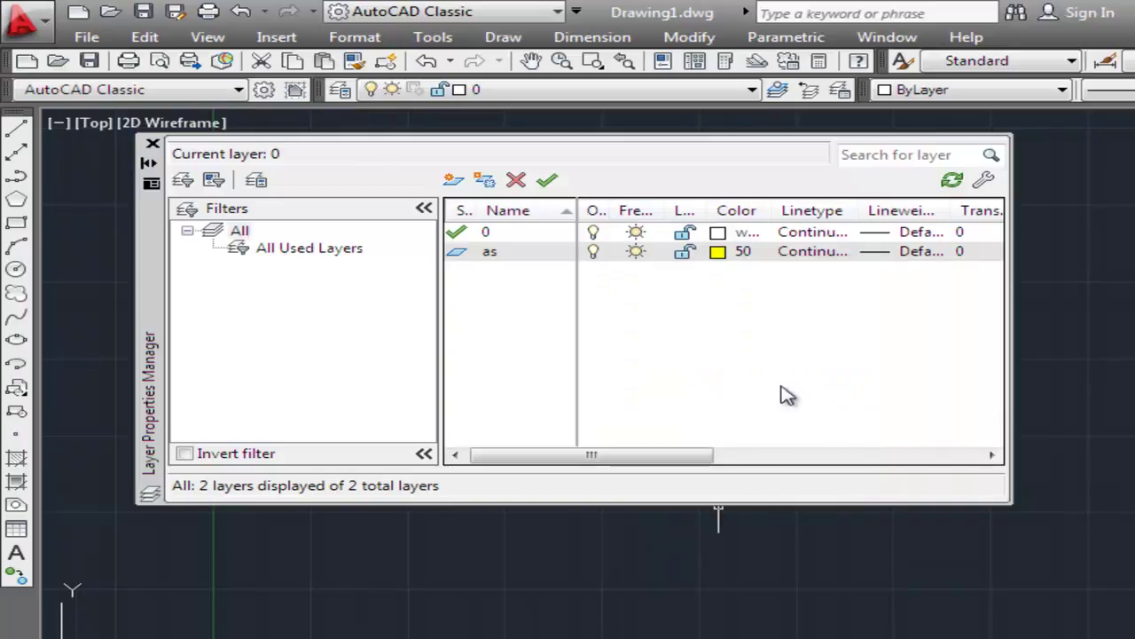
- Check the loaded linetypes for layer "as" without changing the linetype, and close the layer properties
{"action": "left_click", "coordinate": [804, 253]}
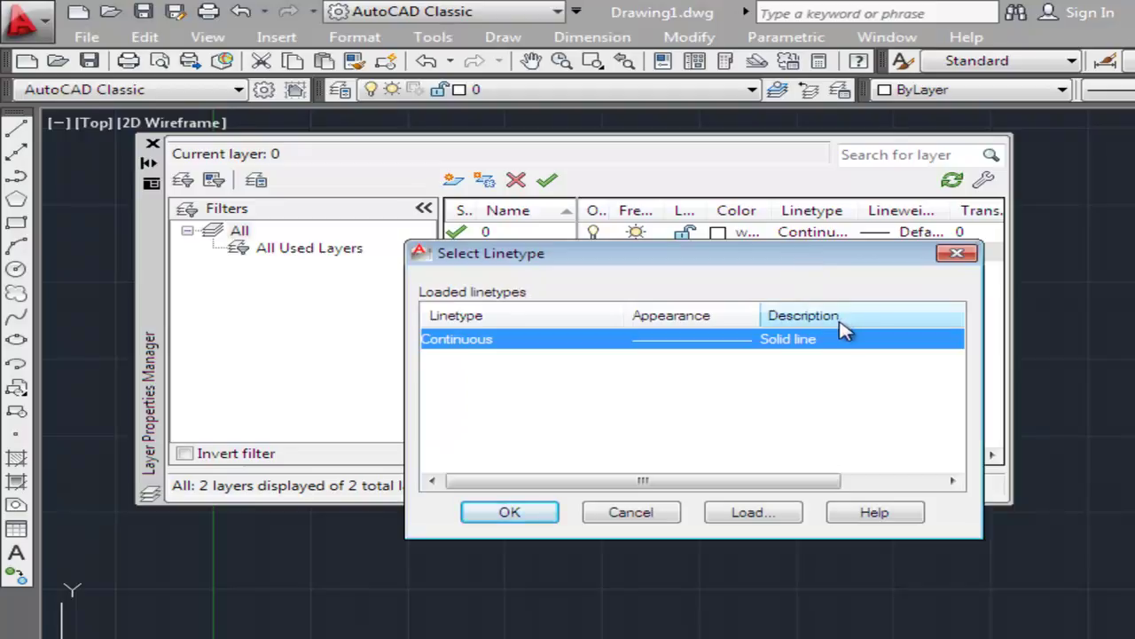
{"action": "left_click", "coordinate": [639, 514]}
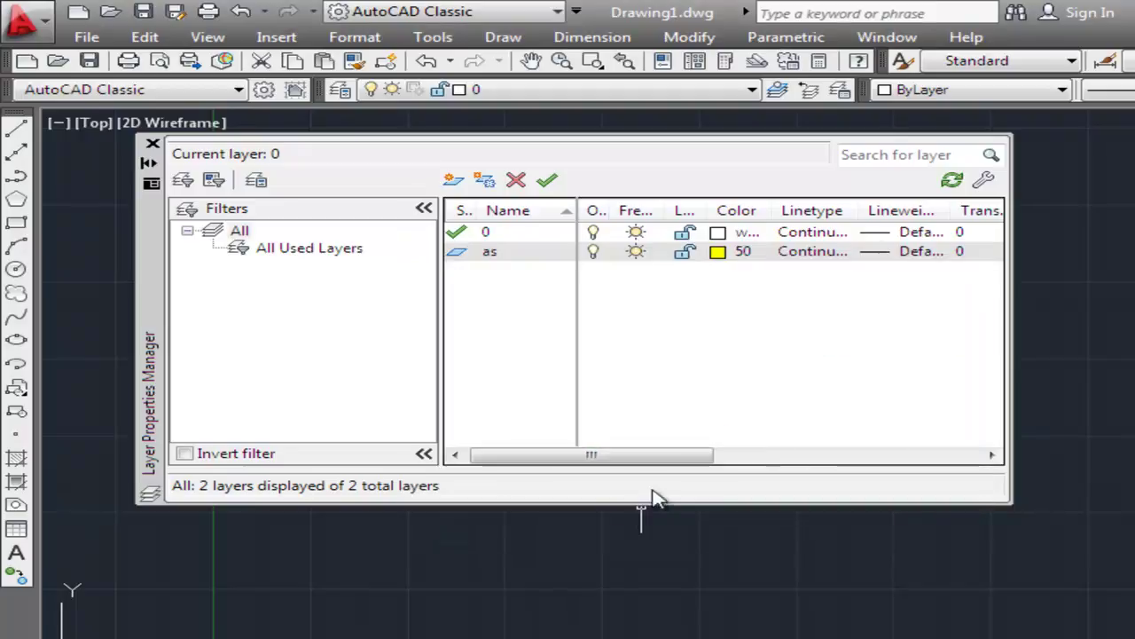
{"action": "left_click", "coordinate": [153, 144]}
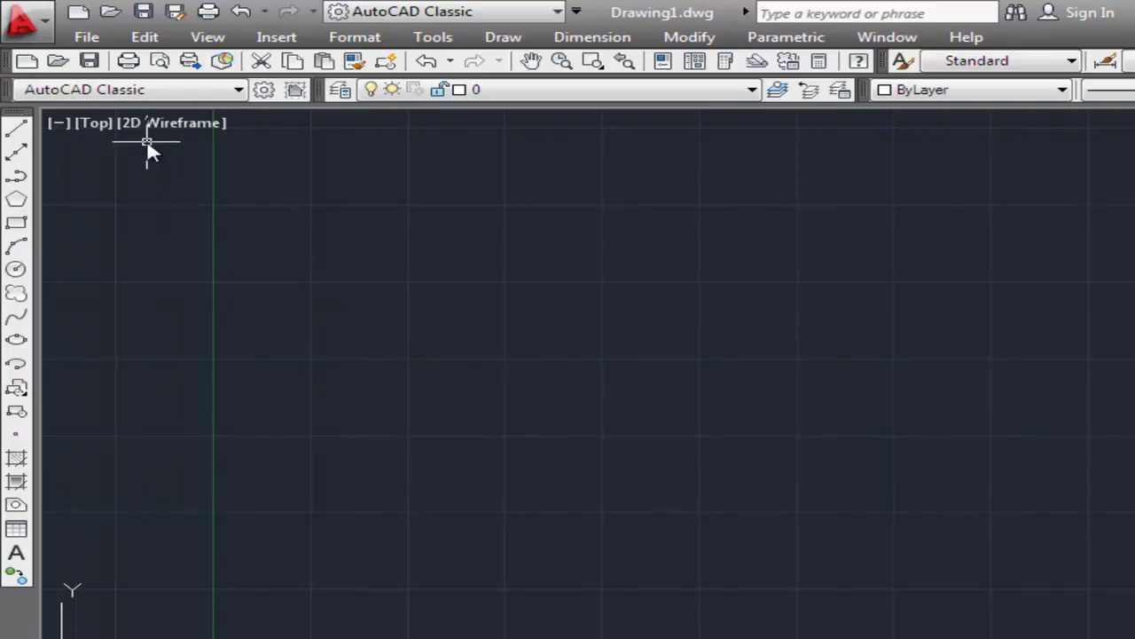
- Load all available linetypes from acad.lin into the drawing
{"action": "left_click", "coordinate": [352, 38]}
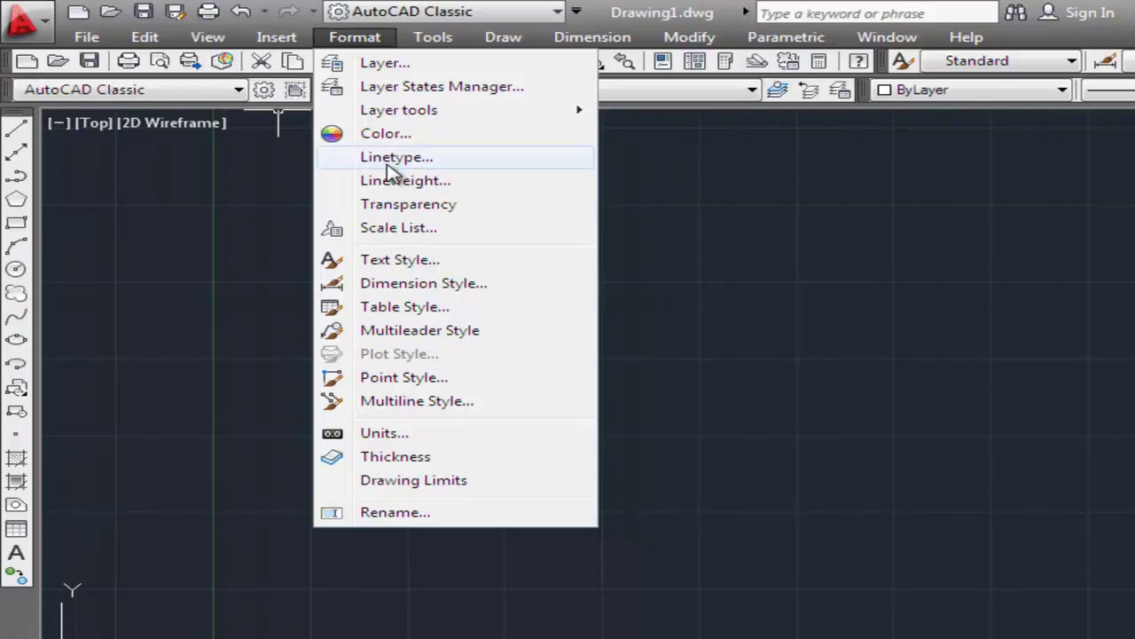
{"action": "left_click", "coordinate": [359, 160]}
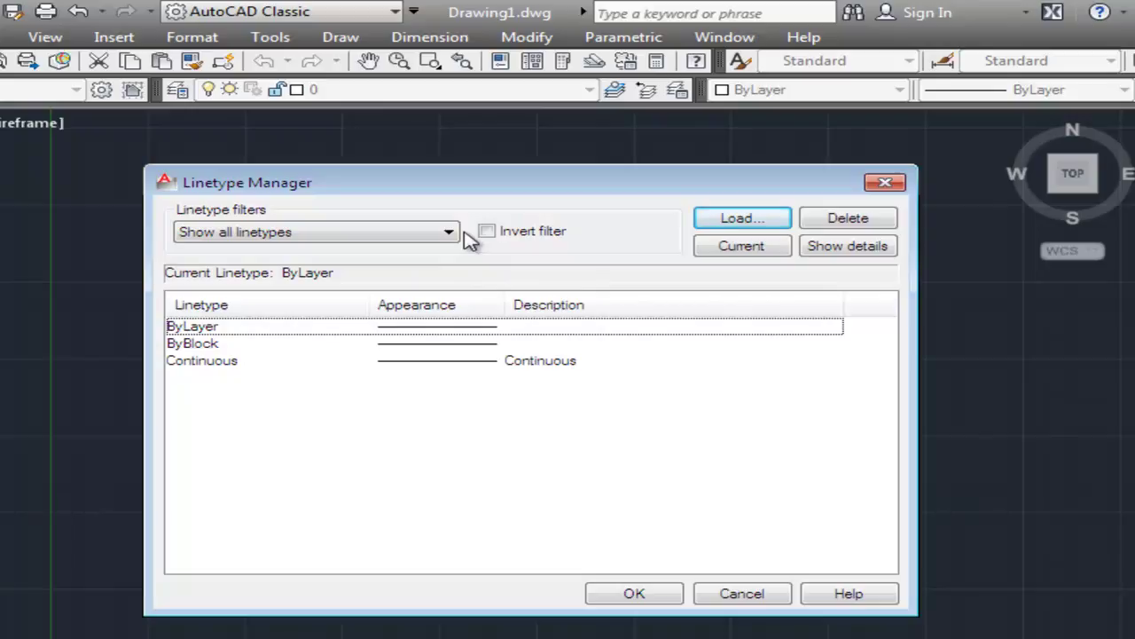
{"action": "left_click", "coordinate": [732, 218]}
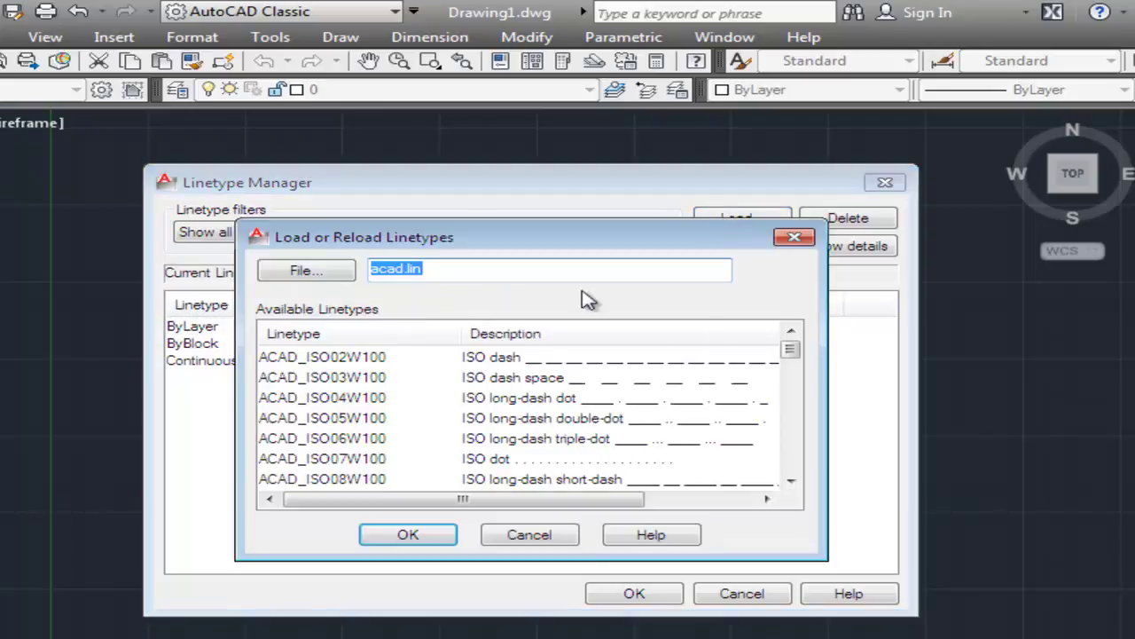
{"action": "left_click", "coordinate": [373, 359]}
{"action": "right_click", "coordinate": [377, 366]}
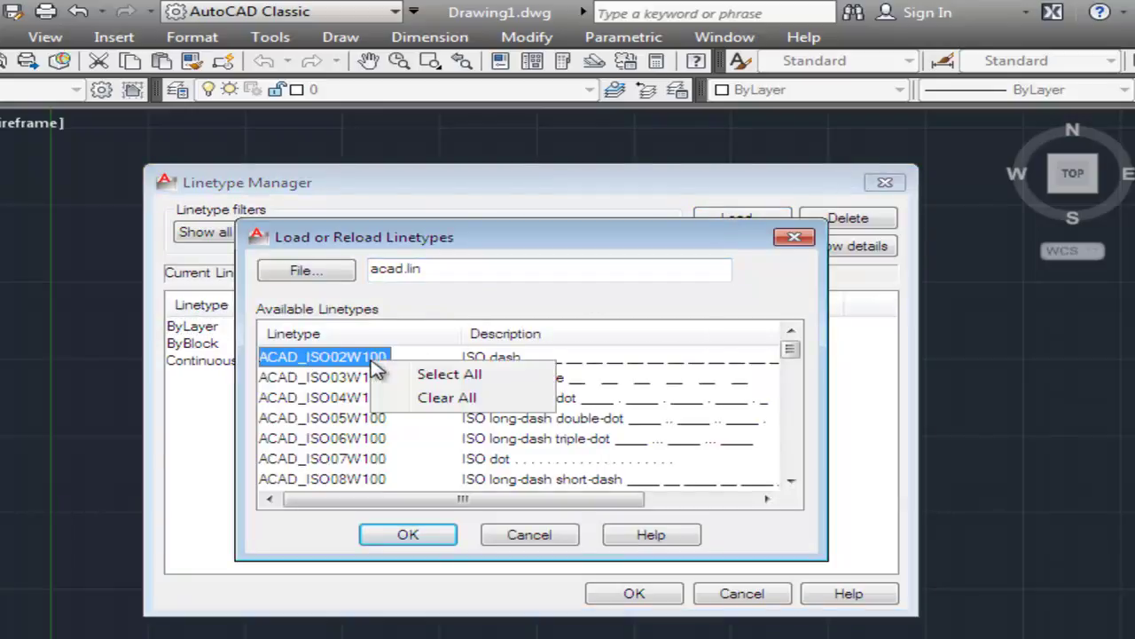
{"action": "left_click", "coordinate": [424, 376]}
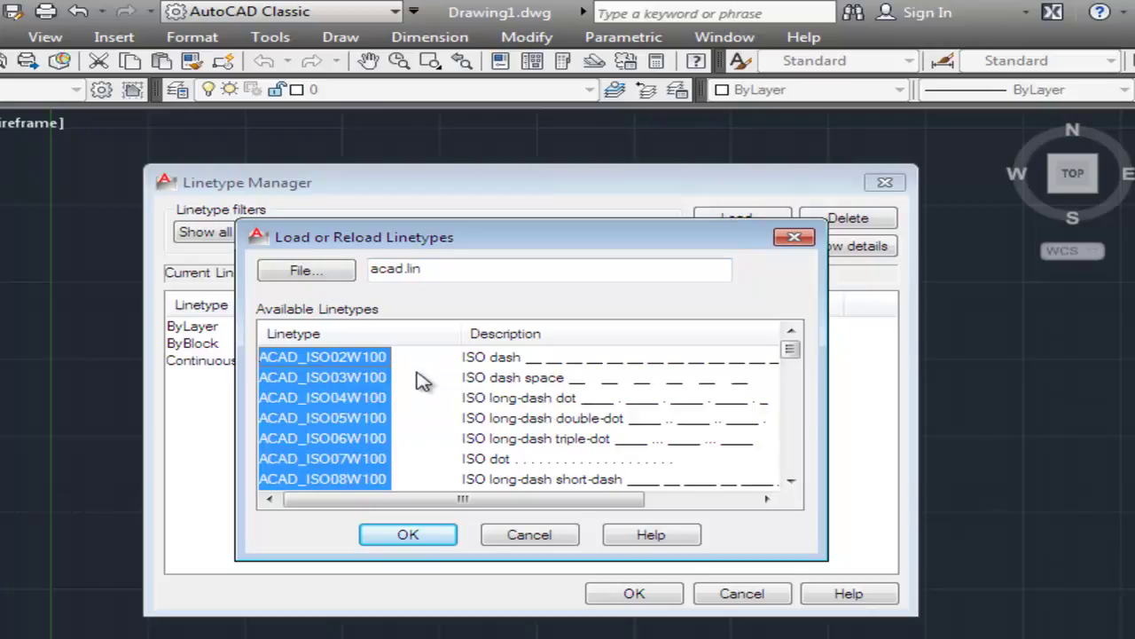
{"action": "left_click", "coordinate": [408, 535]}
{"action": "left_click", "coordinate": [626, 595]}
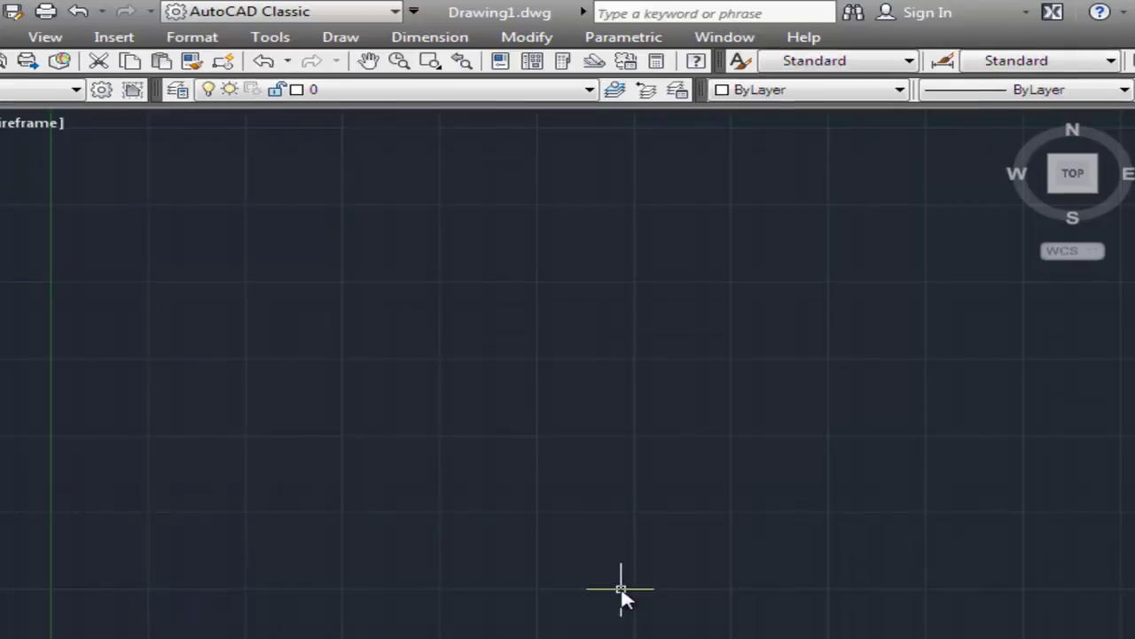
- Create a new layer named "tembok", assign it magenta index color 210, and close the layer properties
{"action": "left_click", "coordinate": [202, 36]}
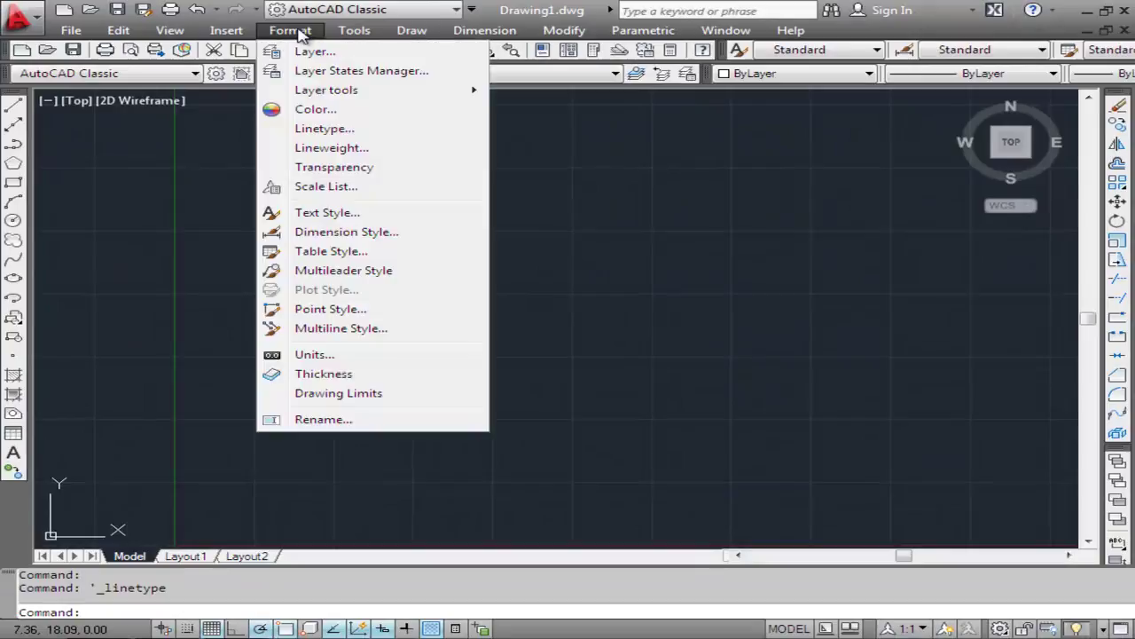
{"action": "left_click", "coordinate": [306, 51]}
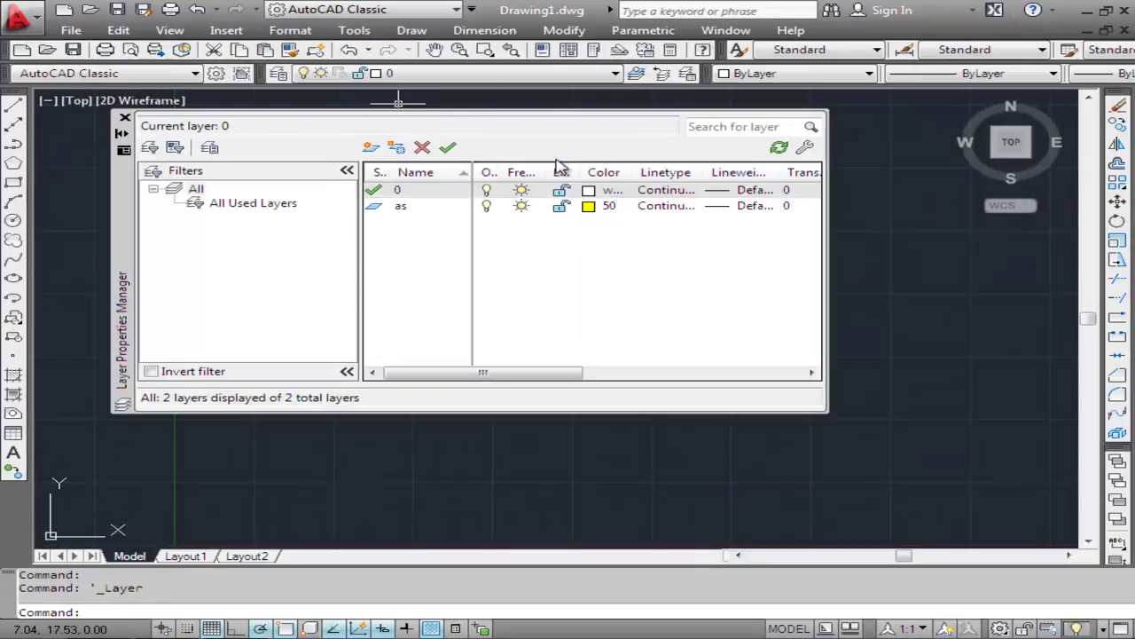
{"action": "left_click", "coordinate": [371, 150]}
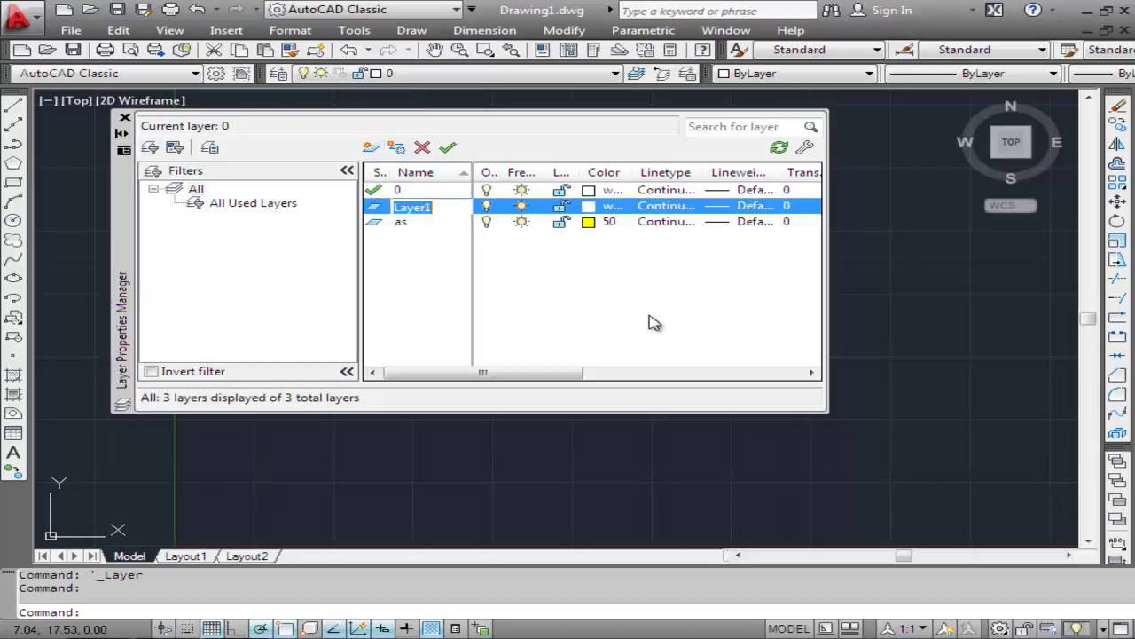
{"action": "type", "text": "tembok"}
{"action": "left_click", "coordinate": [589, 206]}
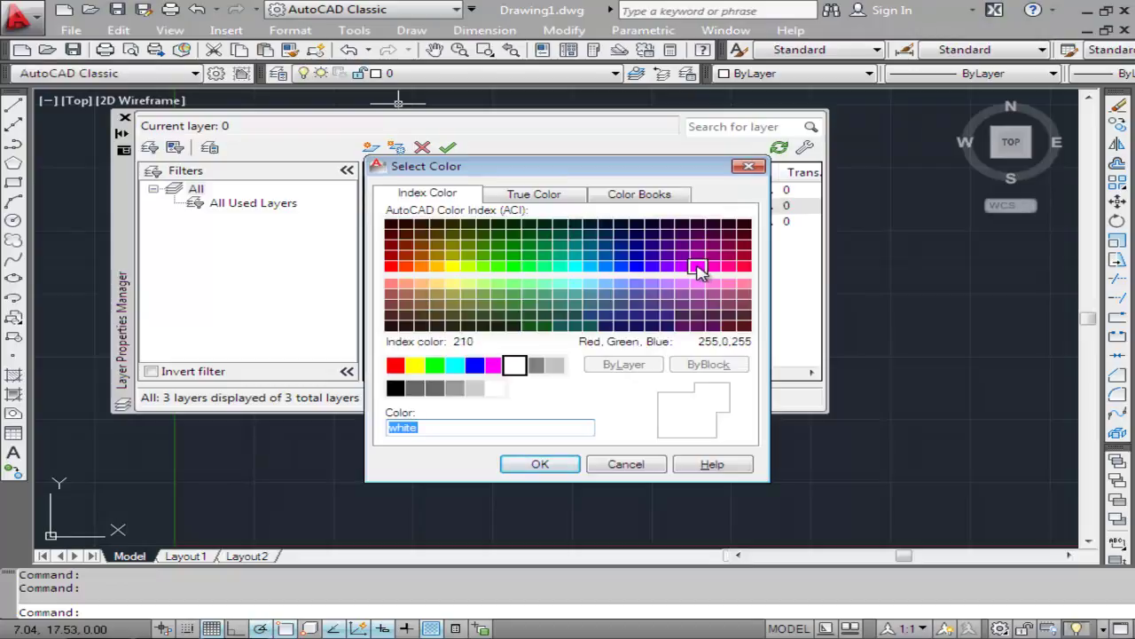
{"action": "left_click", "coordinate": [699, 268]}
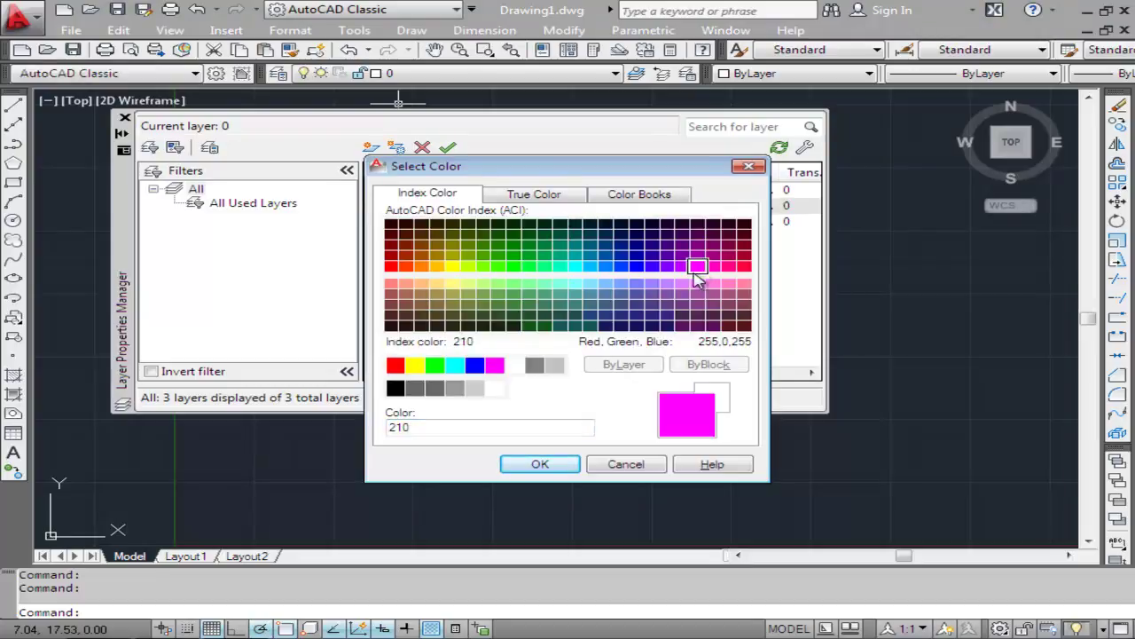
{"action": "left_click", "coordinate": [557, 464]}
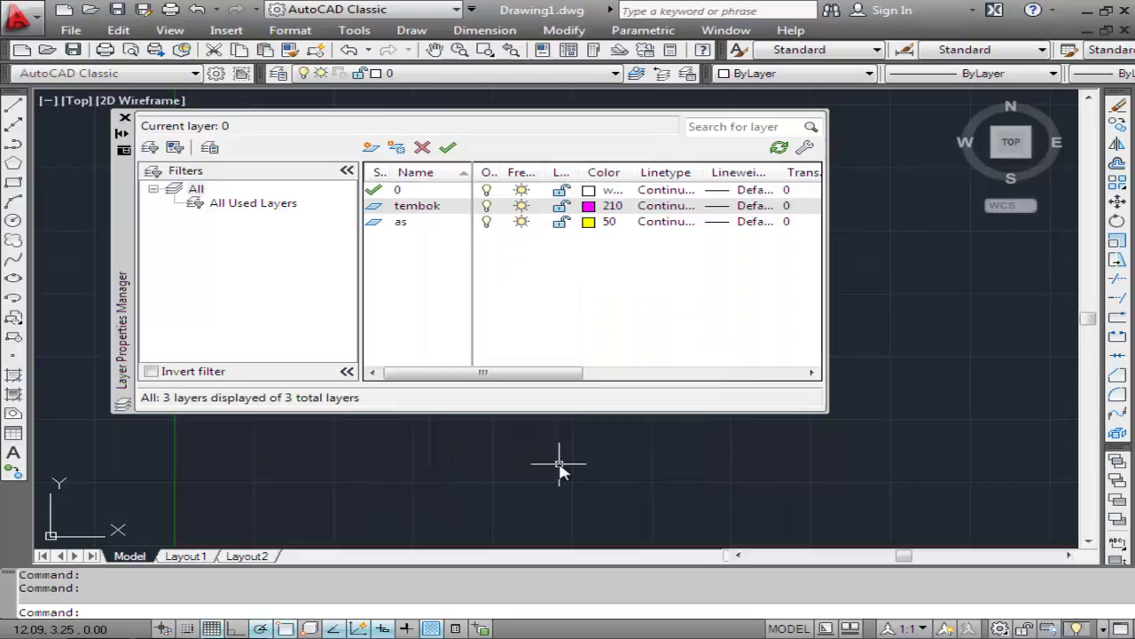
{"action": "left_click", "coordinate": [126, 119]}
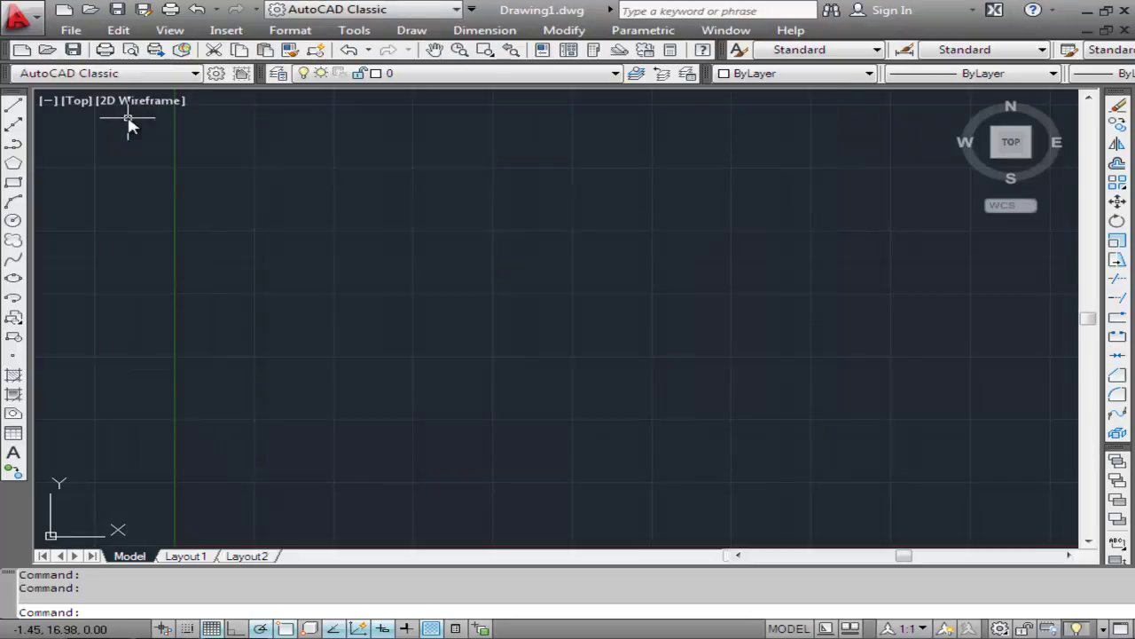
{"action": "left_click", "coordinate": [301, 34]}
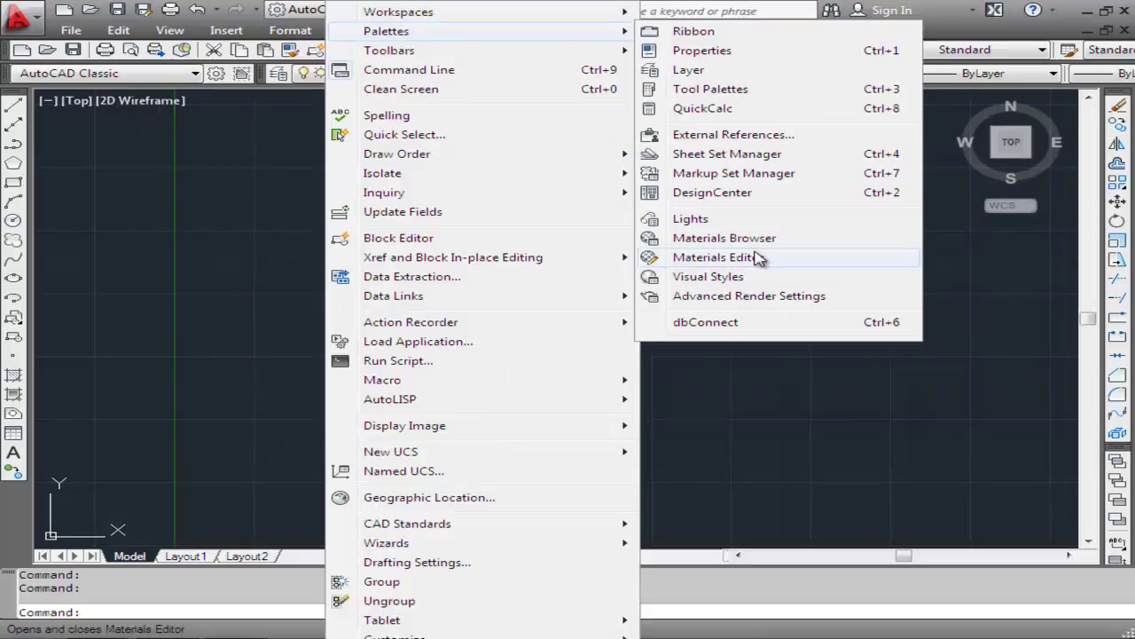
{"action": "left_click", "coordinate": [679, 435]}
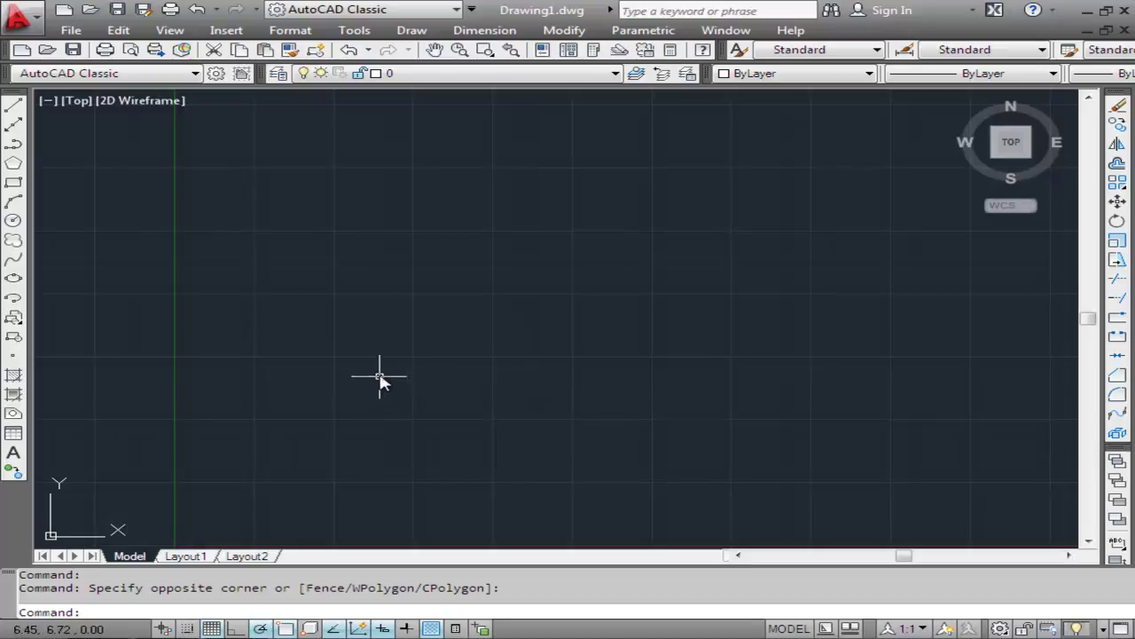
- Place a horizontal linear dimension about 6.02 units long in the empty drawing area, with its dimension line above the measured points
{"action": "left_click", "coordinate": [470, 33]}
{"action": "left_click", "coordinate": [495, 77]}
{"action": "left_click", "coordinate": [269, 334]}
{"action": "left_click", "coordinate": [448, 336]}
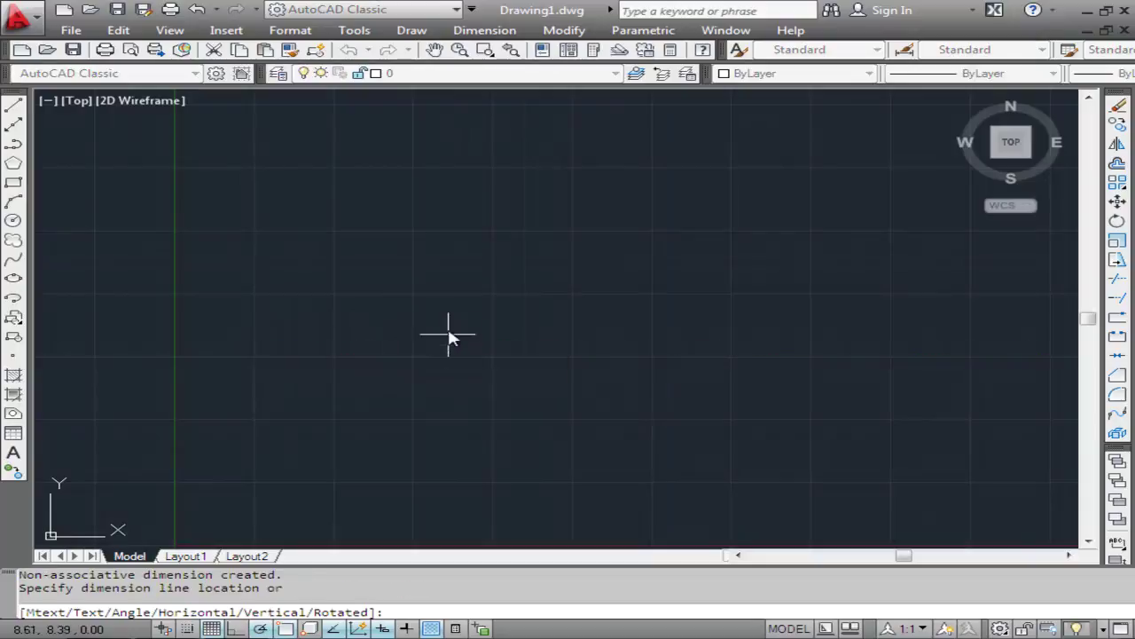
{"action": "left_click", "coordinate": [448, 290]}
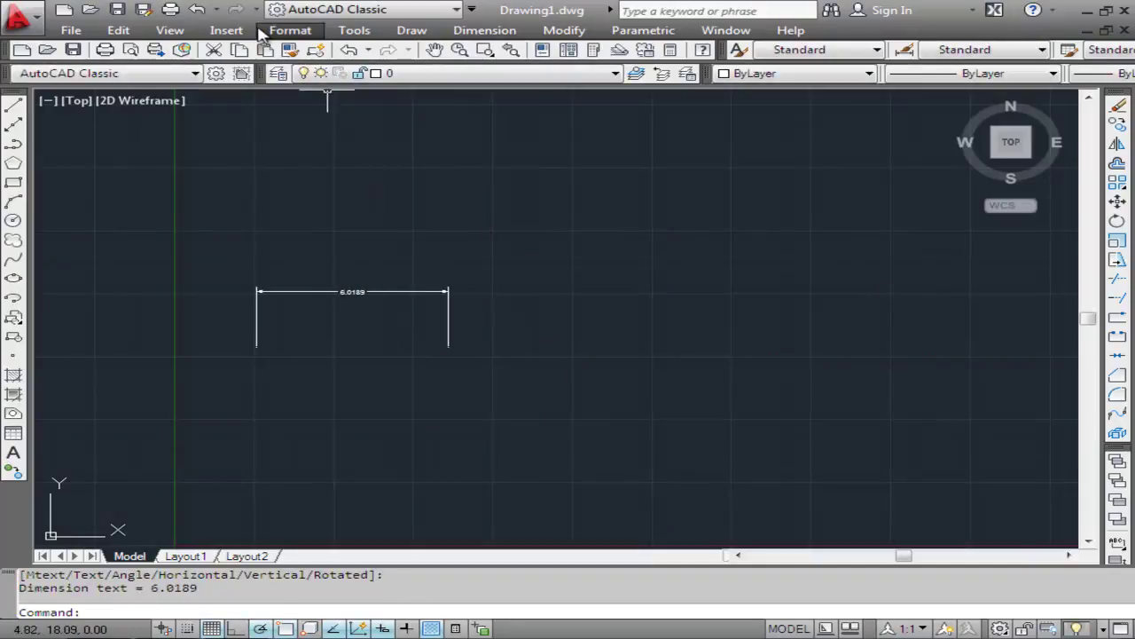
- Zoom in on the dimension text with a window to inspect it, and return to the previous view
{"action": "left_click", "coordinate": [168, 30]}
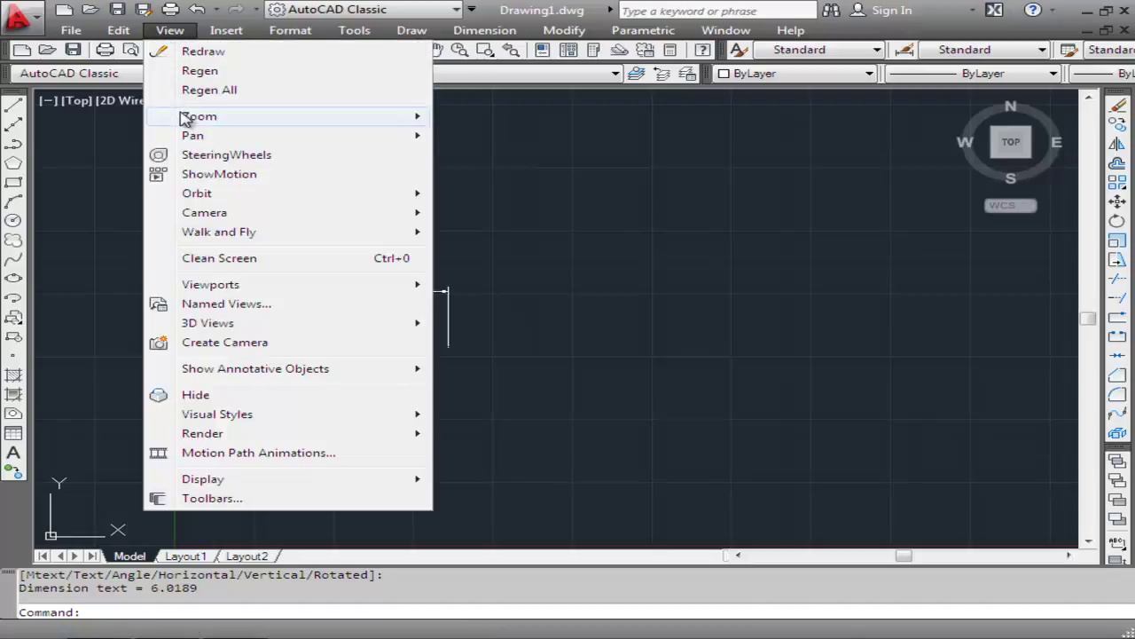
{"action": "mouse_move", "coordinate": [185, 118]}
{"action": "left_click", "coordinate": [470, 157]}
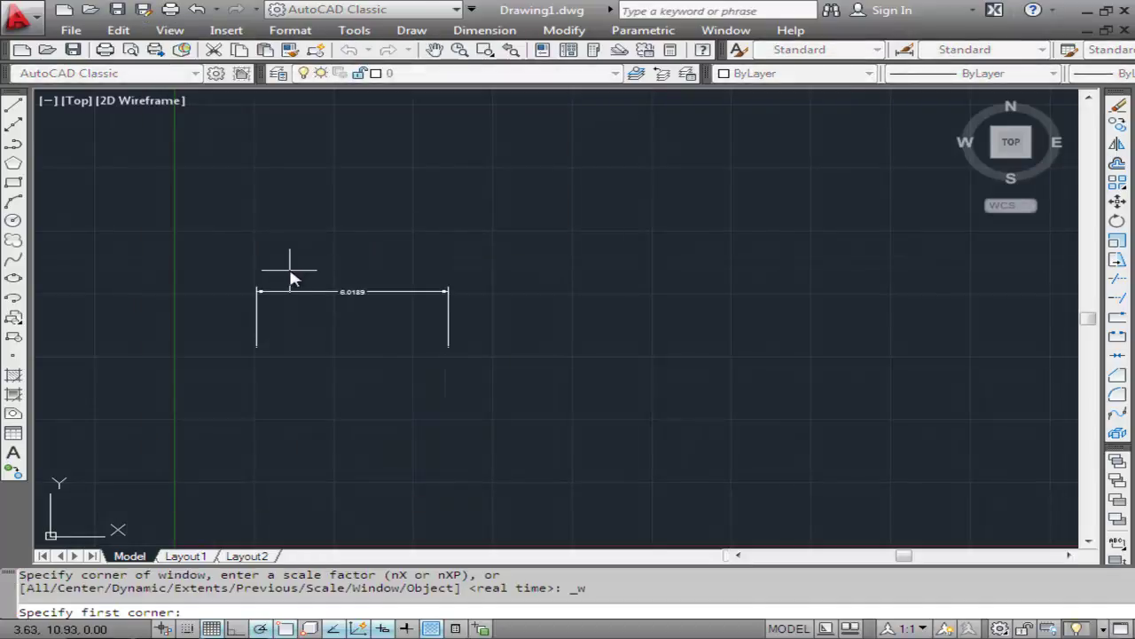
{"action": "left_click", "coordinate": [319, 274]}
{"action": "left_click", "coordinate": [384, 313]}
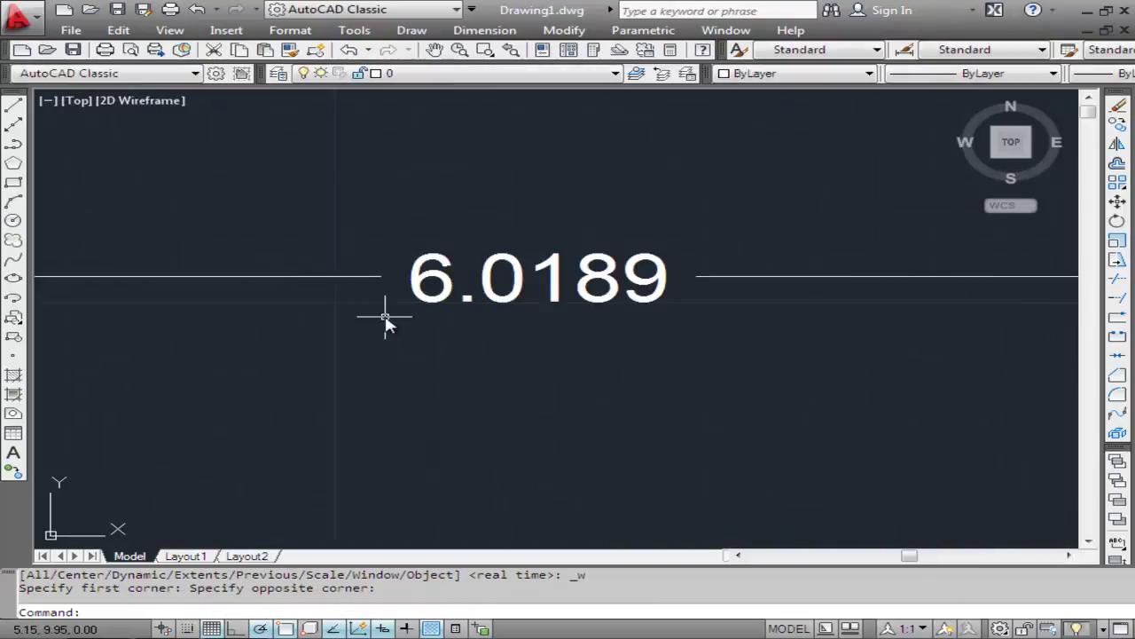
{"action": "left_click", "coordinate": [177, 34]}
{"action": "mouse_move", "coordinate": [211, 119]}
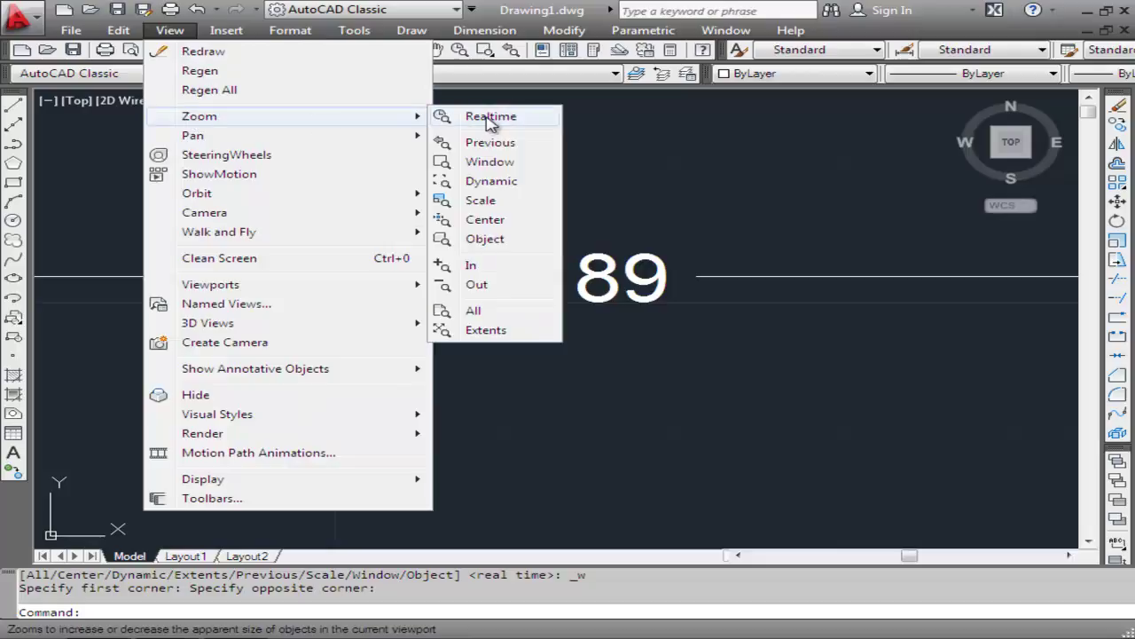
{"action": "left_click", "coordinate": [489, 144]}
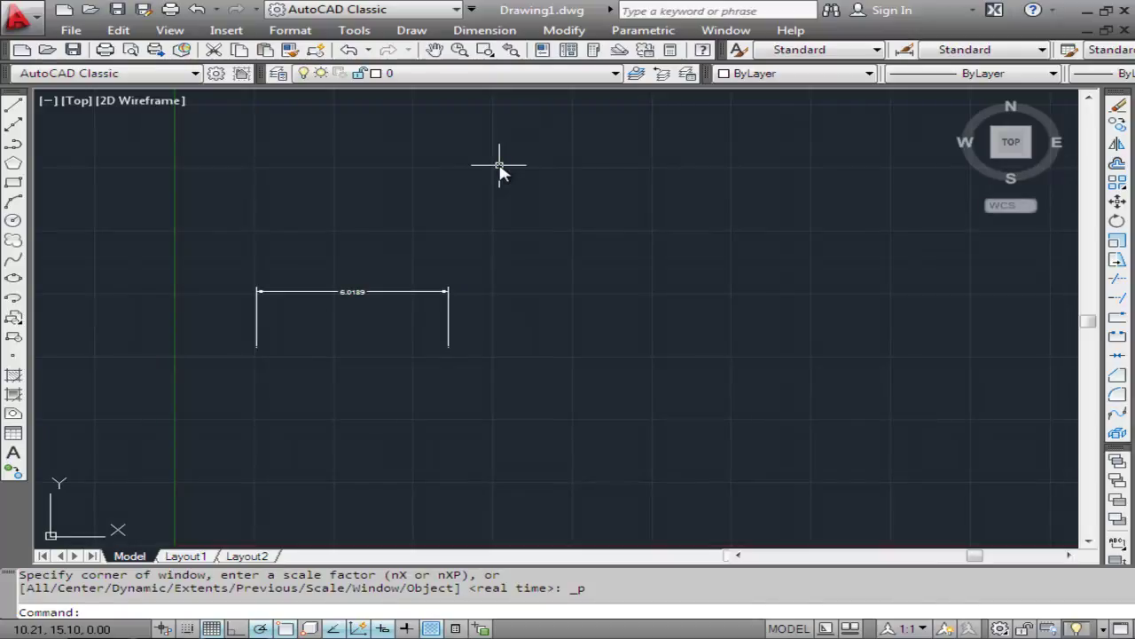
- Modify the Standard dimension style to use green dimension lines and yellow extension lines
{"action": "left_click", "coordinate": [292, 32]}
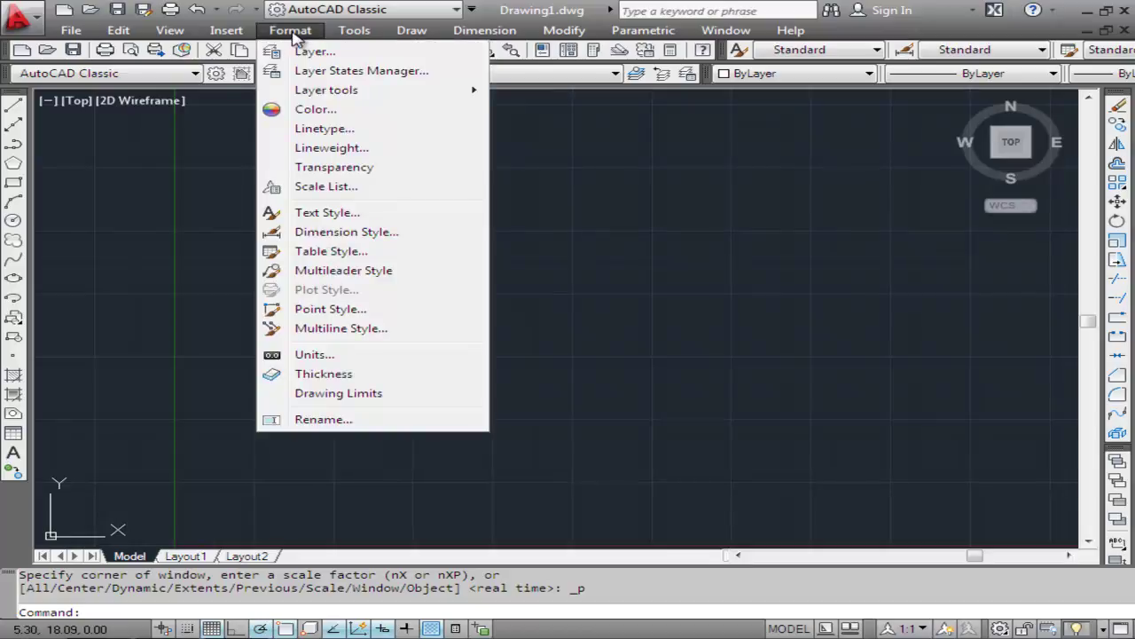
{"action": "left_click", "coordinate": [335, 233]}
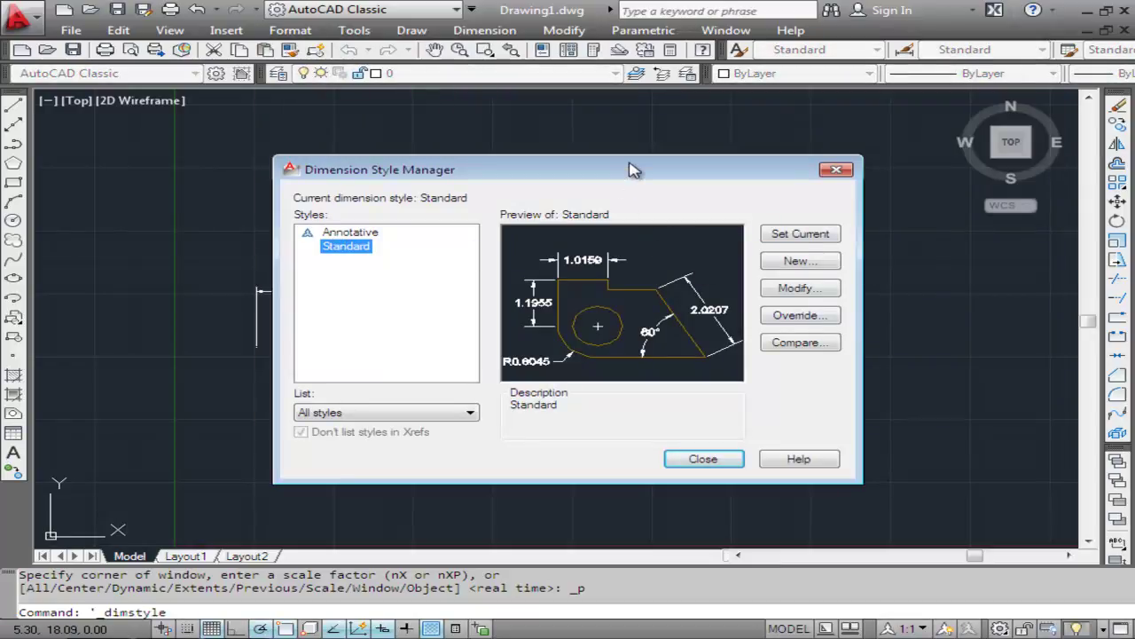
{"action": "left_click_drag", "start_coordinate": [634, 169], "coordinate": [524, 129]}
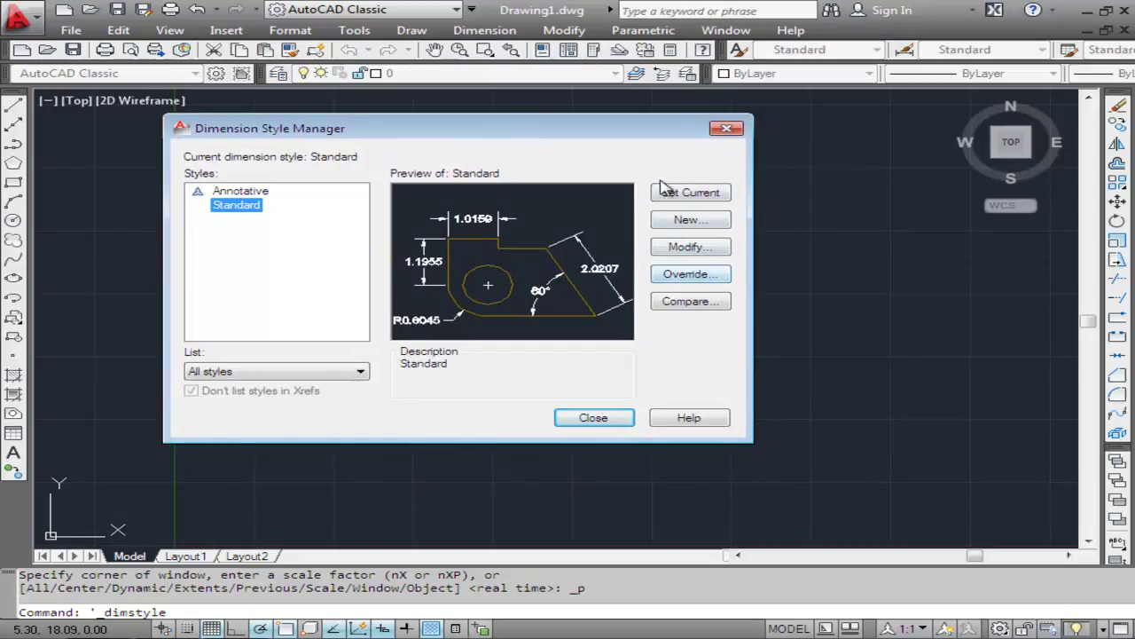
{"action": "left_click", "coordinate": [689, 248]}
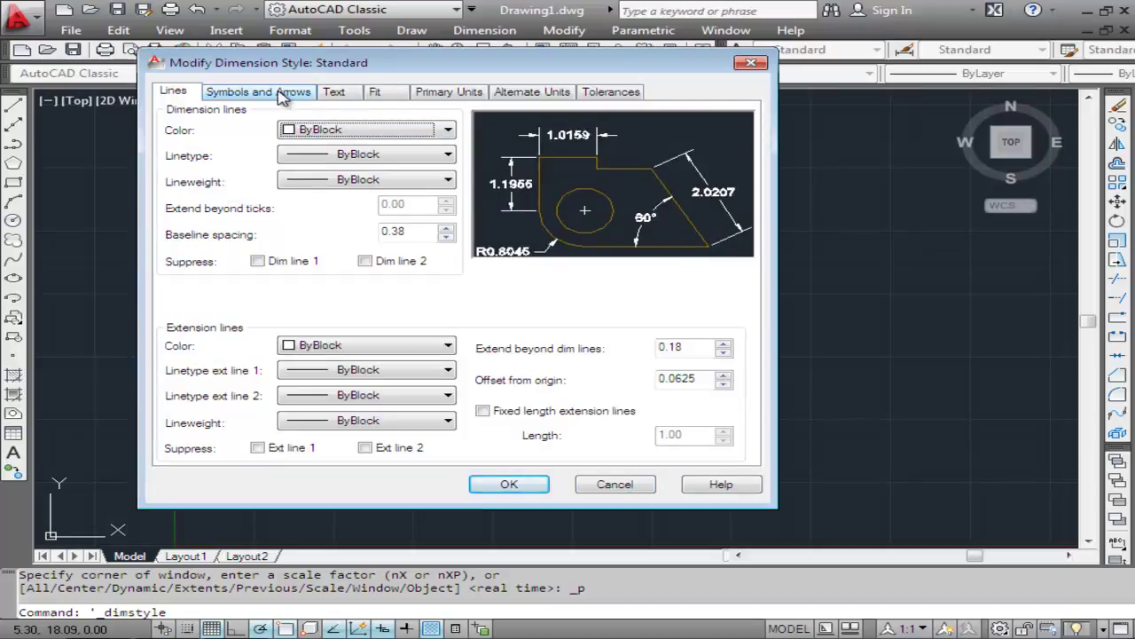
{"action": "left_click", "coordinate": [448, 132]}
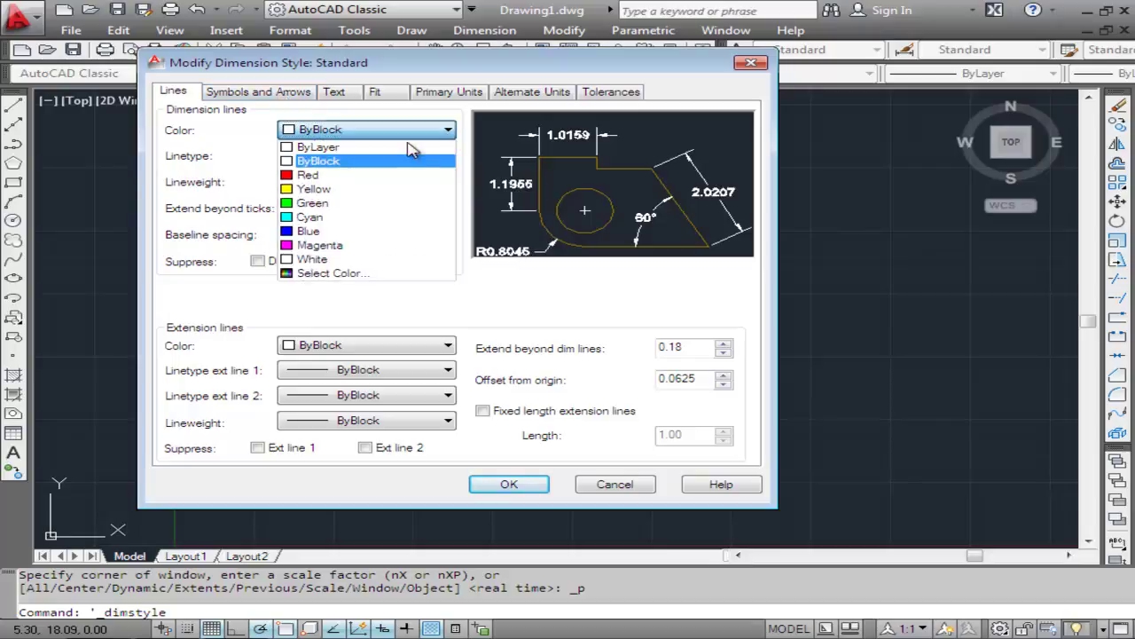
{"action": "left_click", "coordinate": [328, 203]}
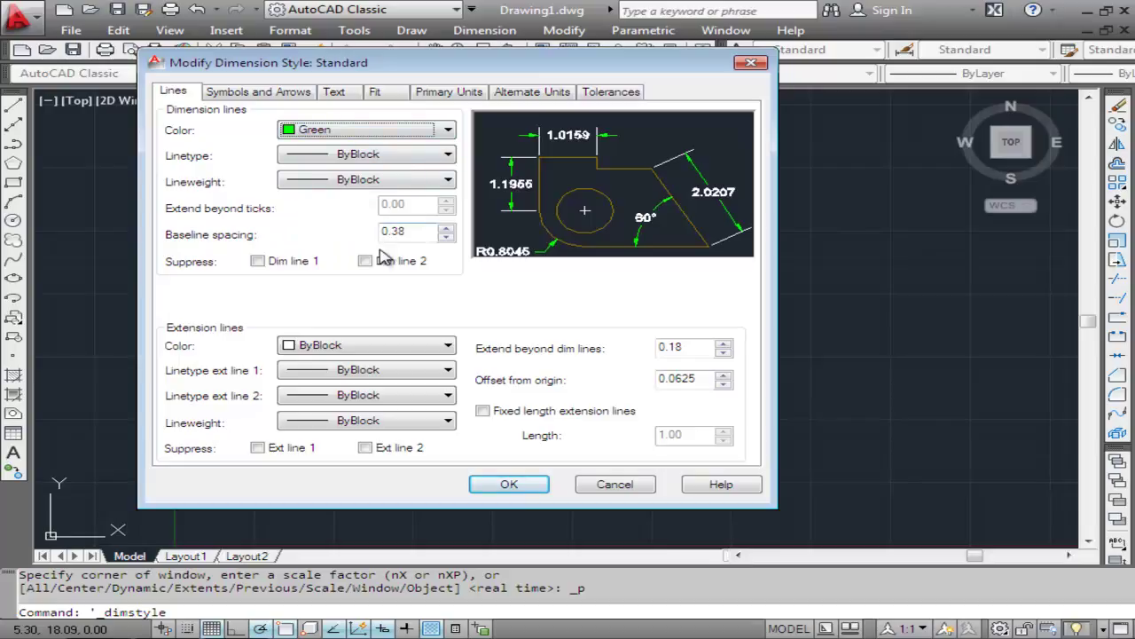
{"action": "left_click", "coordinate": [401, 347]}
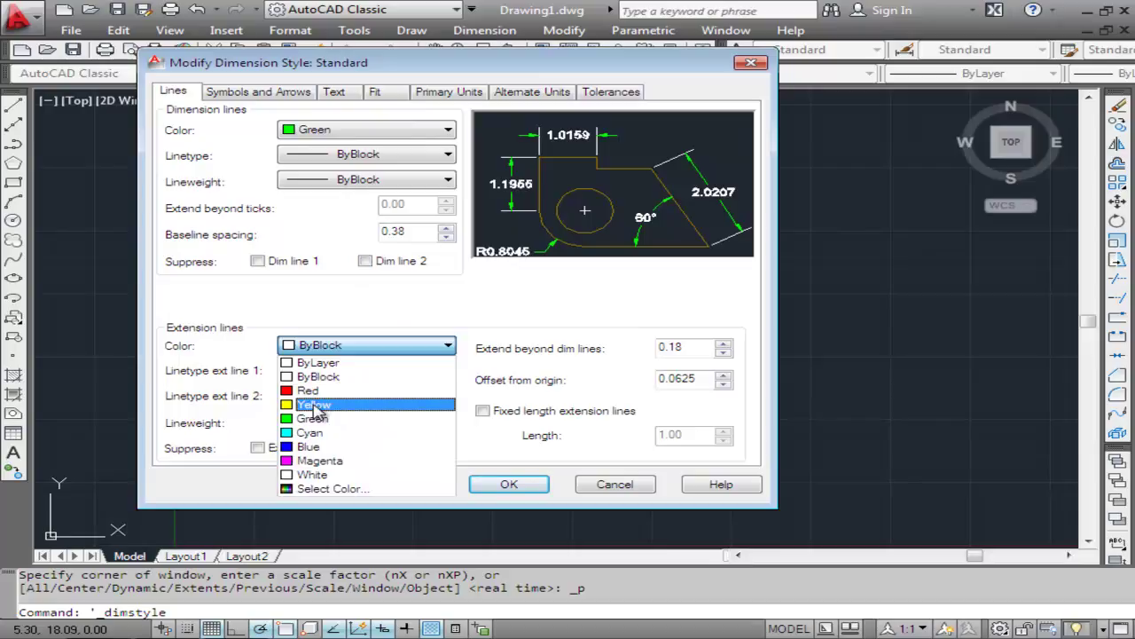
{"action": "left_click", "coordinate": [373, 404]}
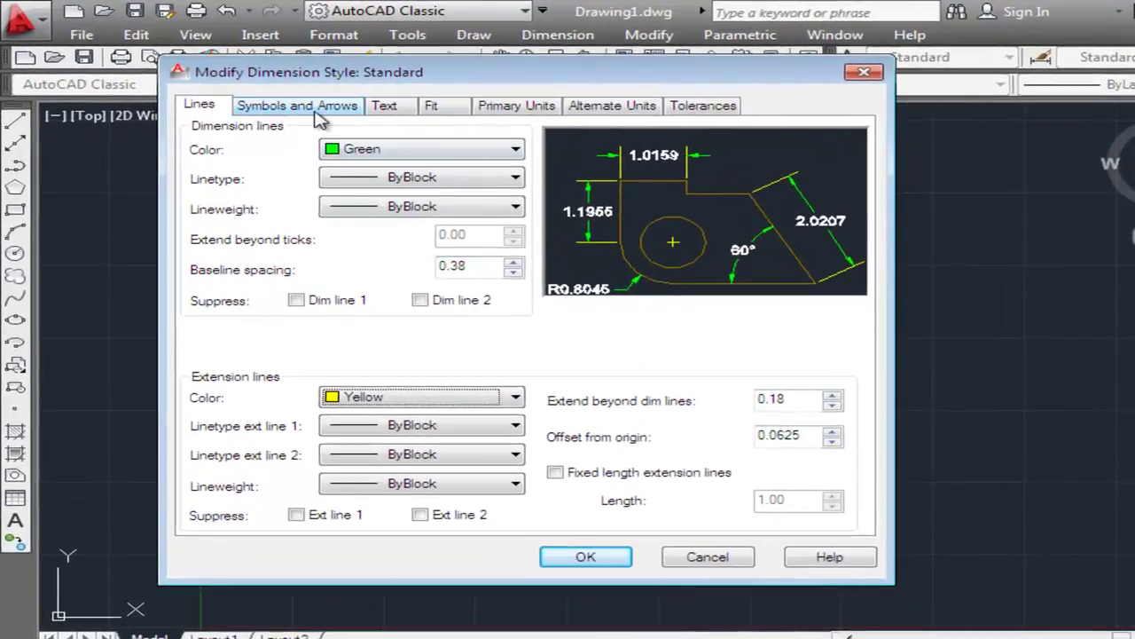
- Review the style's arrow settings and set its text alignment to Aligned with dimension line
{"action": "left_click", "coordinate": [278, 100]}
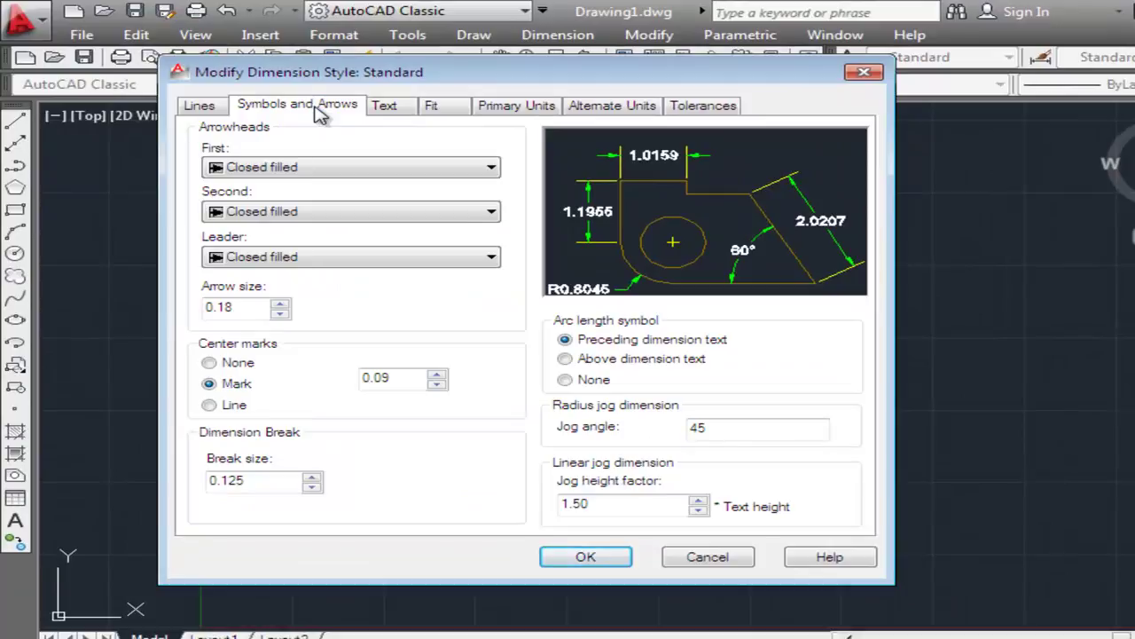
{"action": "left_click", "coordinate": [387, 107]}
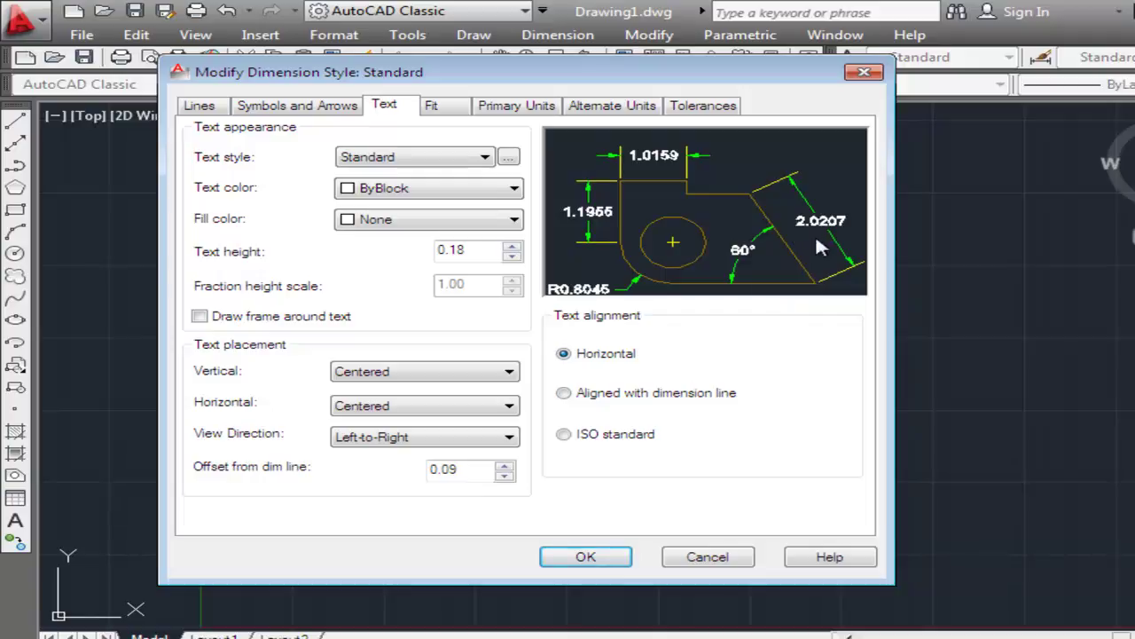
{"action": "left_click", "coordinate": [634, 396]}
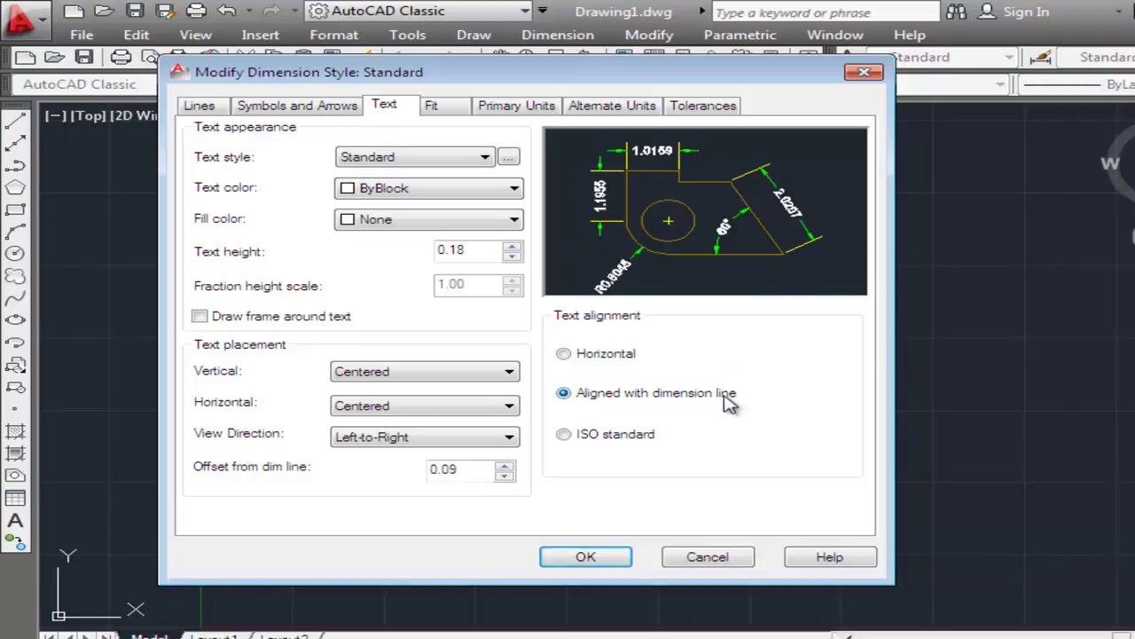
- Review the dimension style's fit settings and set the linear precision of its primary units to 0.00
{"action": "left_click", "coordinate": [453, 110]}
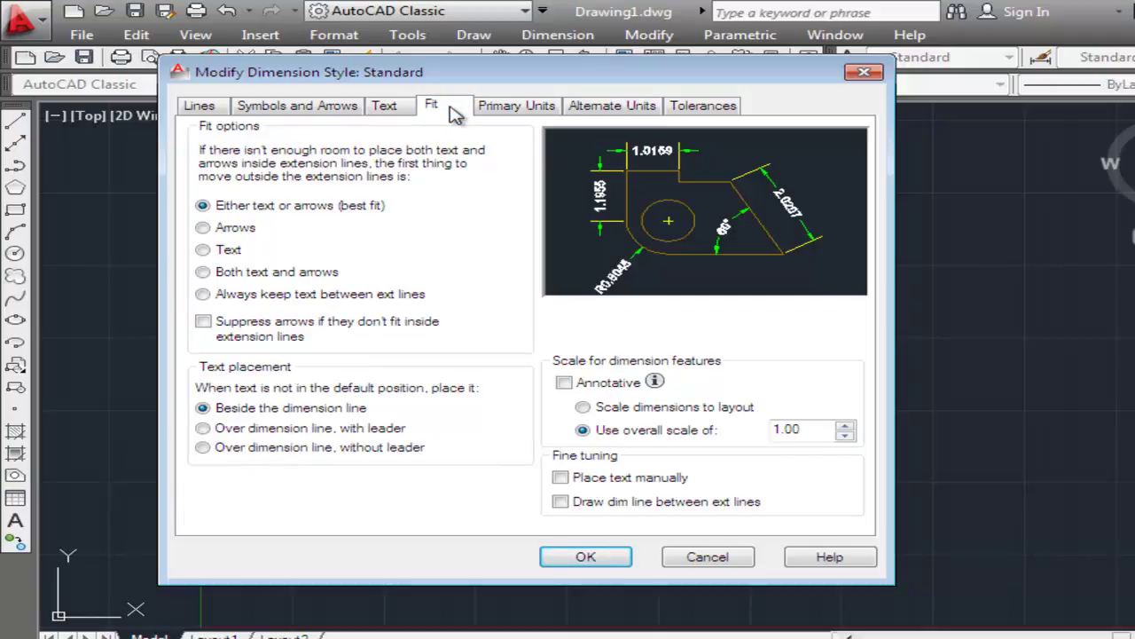
{"action": "left_click", "coordinate": [499, 107]}
{"action": "left_click", "coordinate": [493, 180]}
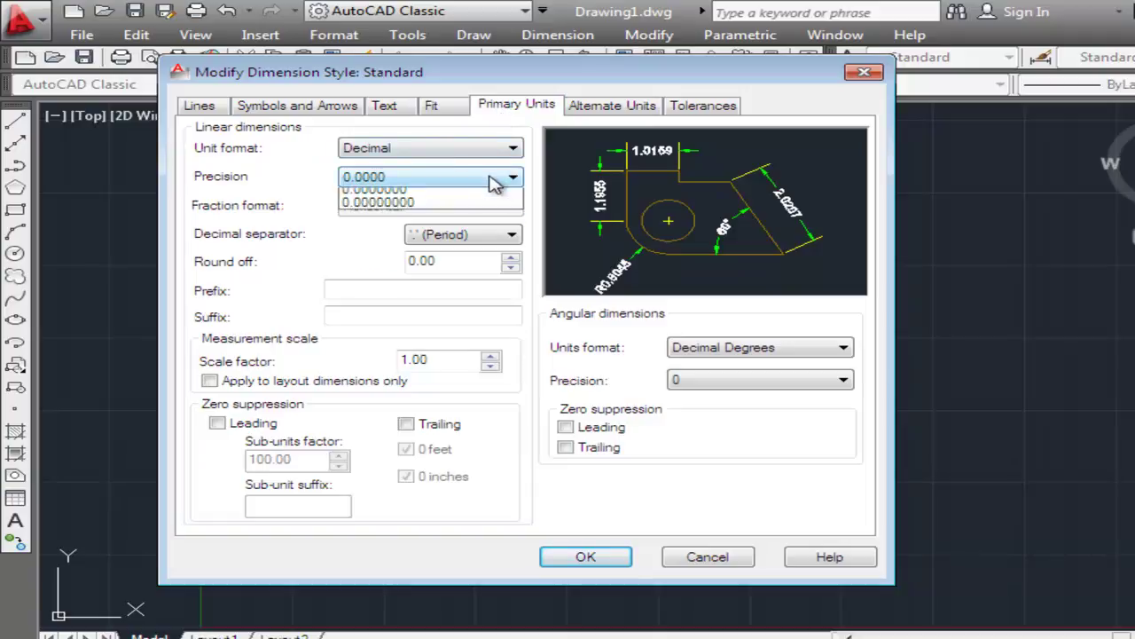
{"action": "left_click", "coordinate": [398, 228]}
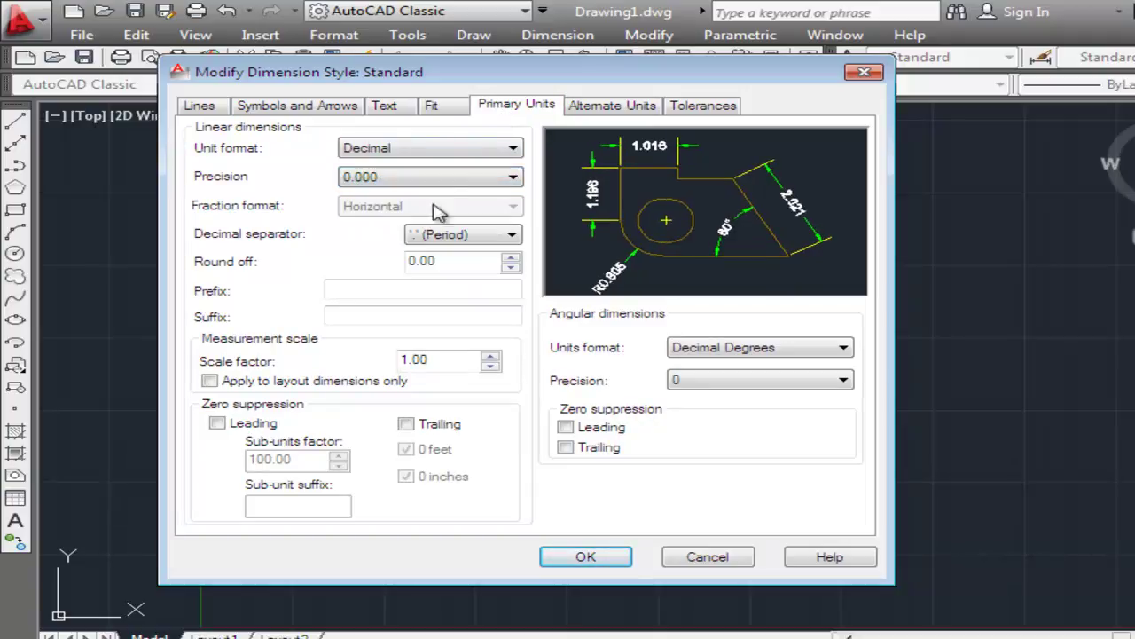
{"action": "left_click", "coordinate": [472, 179]}
{"action": "left_click", "coordinate": [391, 222]}
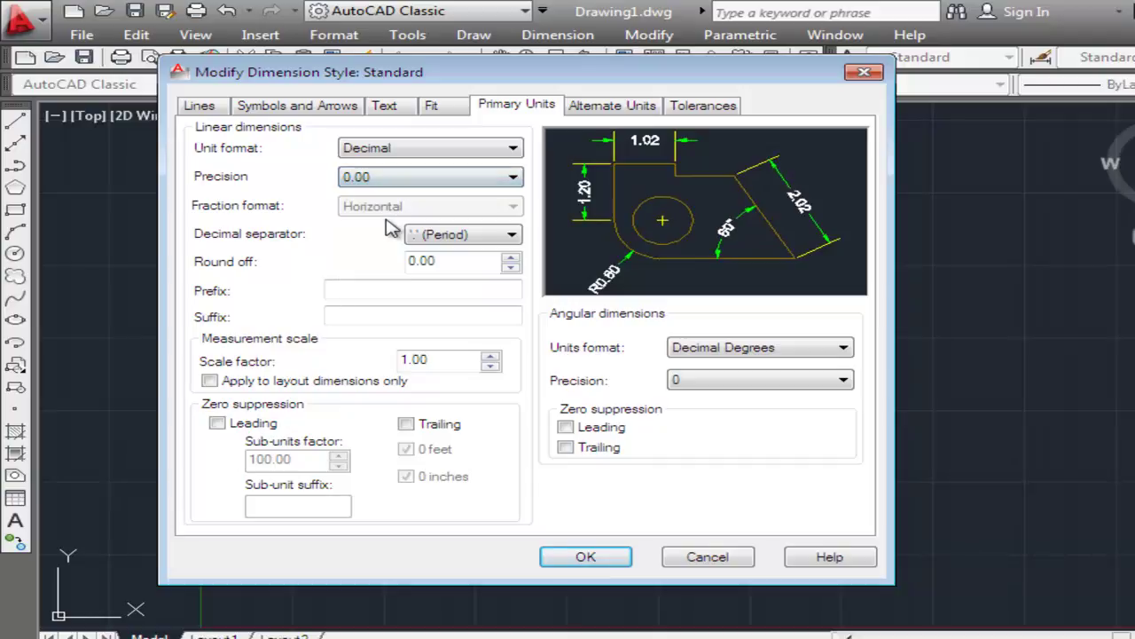
- Keep the decimal unit format, set the decimal separator to Comma, and save the Standard dimension style
{"action": "left_click", "coordinate": [511, 150]}
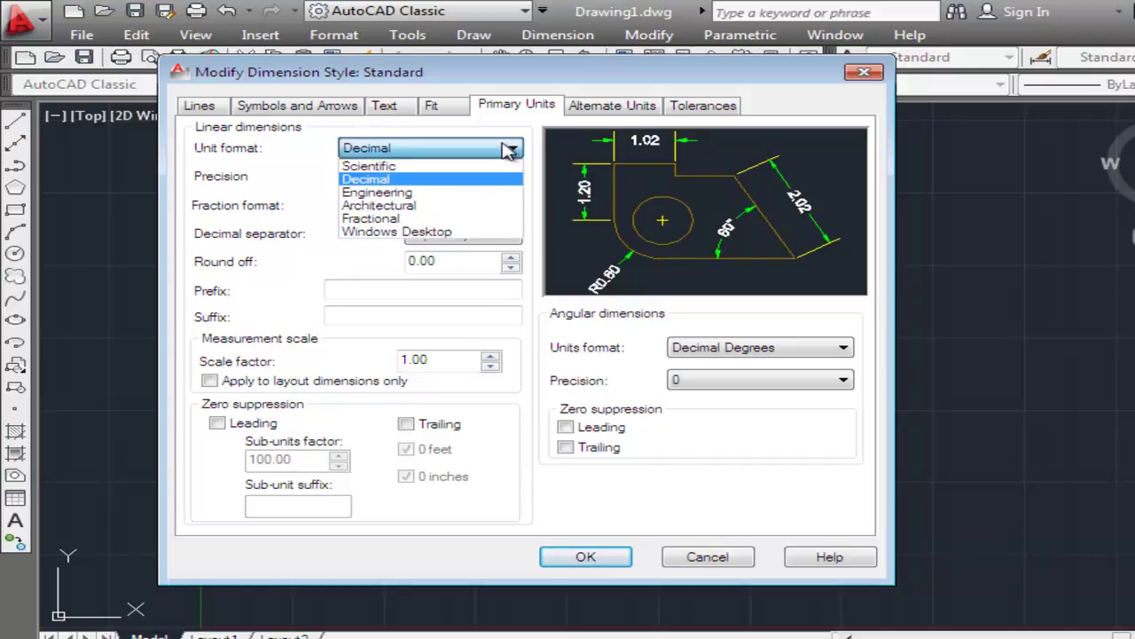
{"action": "left_click", "coordinate": [511, 150]}
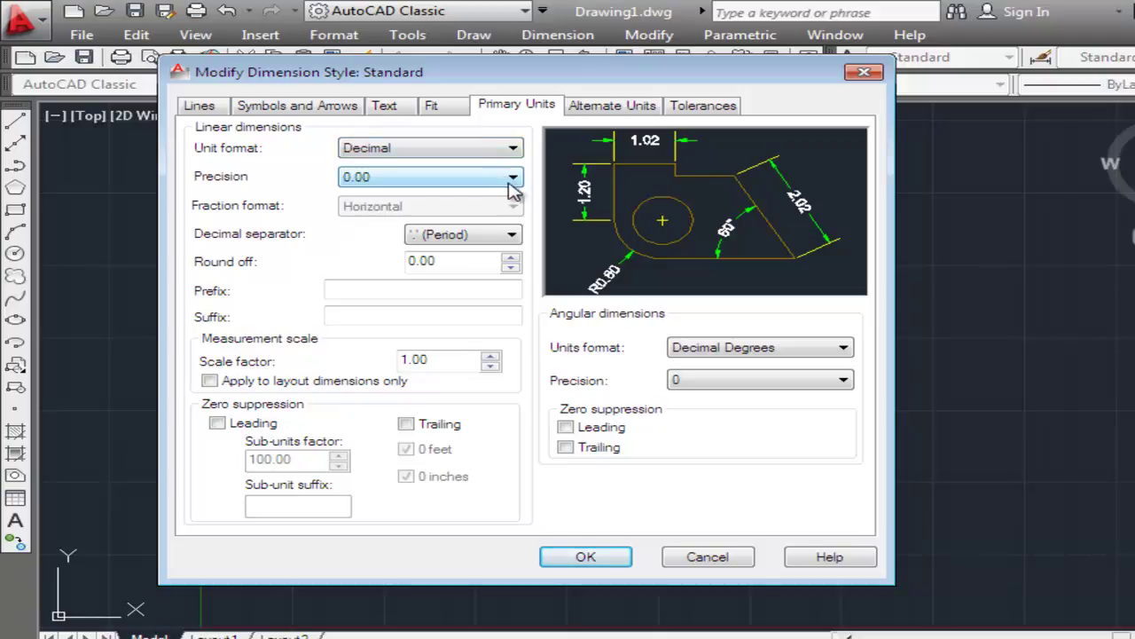
{"action": "left_click", "coordinate": [512, 236]}
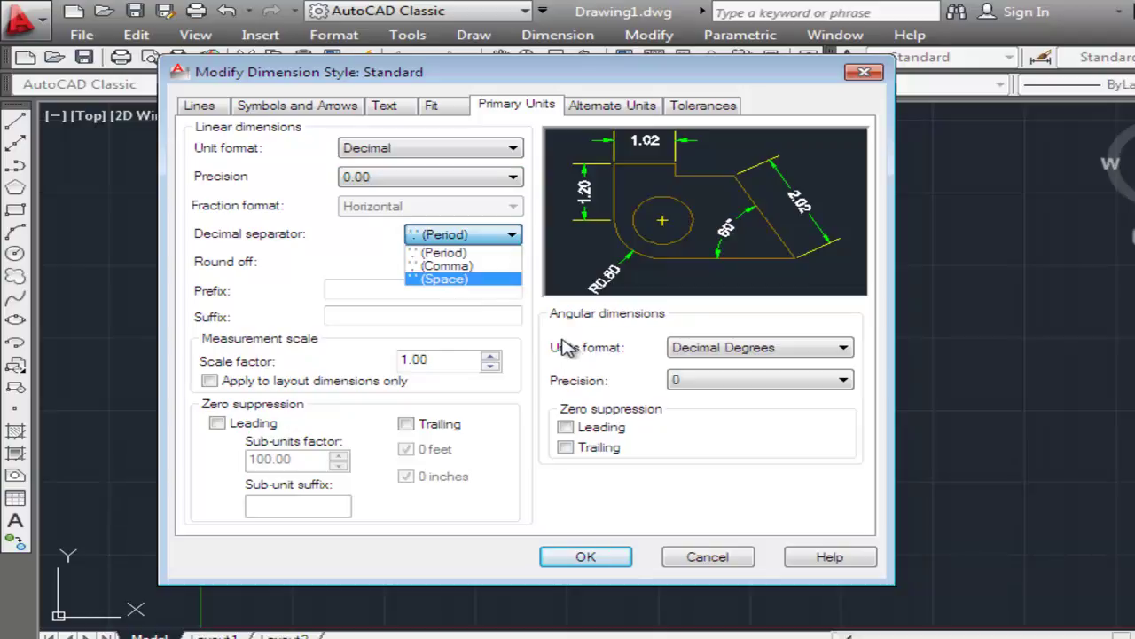
{"action": "left_click", "coordinate": [479, 267]}
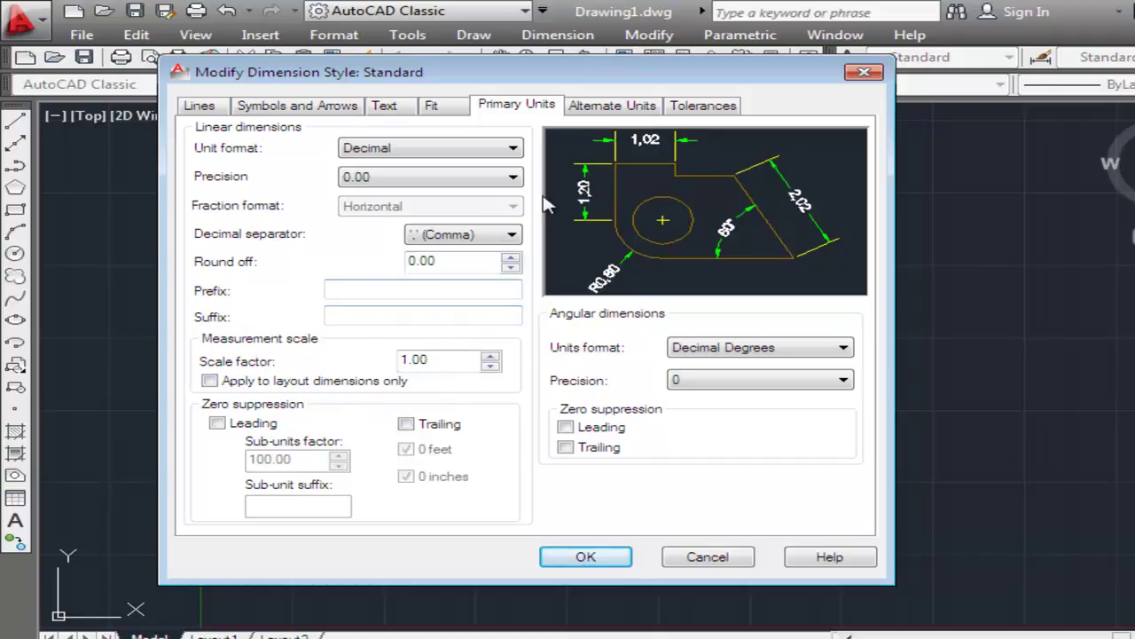
{"action": "left_click", "coordinate": [586, 557]}
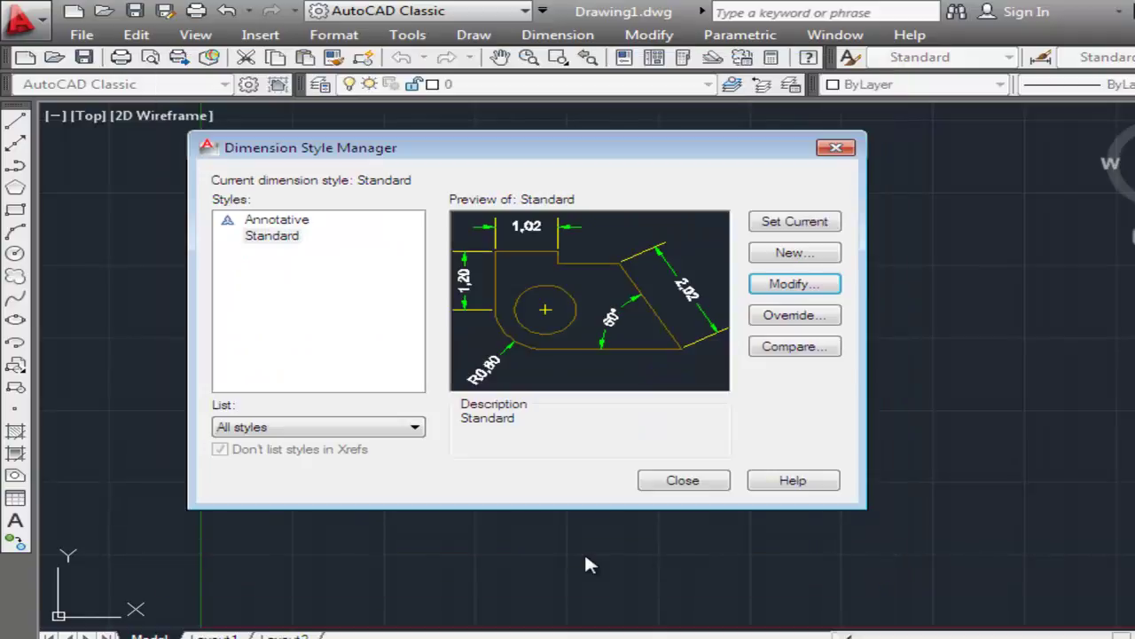
{"action": "left_click", "coordinate": [698, 485]}
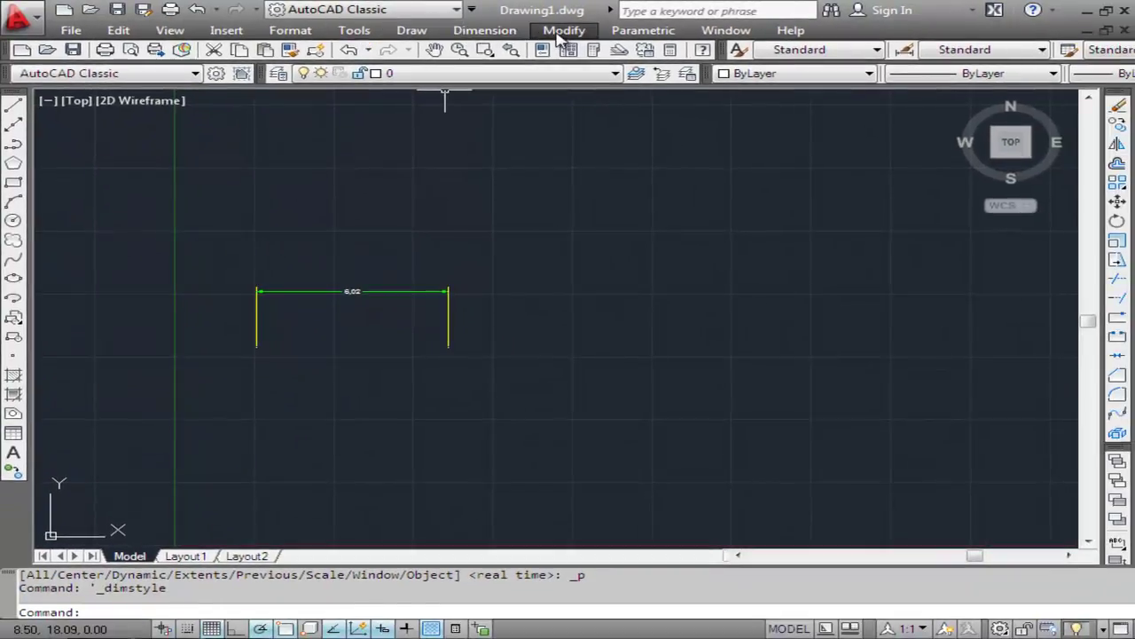
- Erase the horizontal linear dimension from the drawing
{"action": "key", "text": "ctrl+1"}
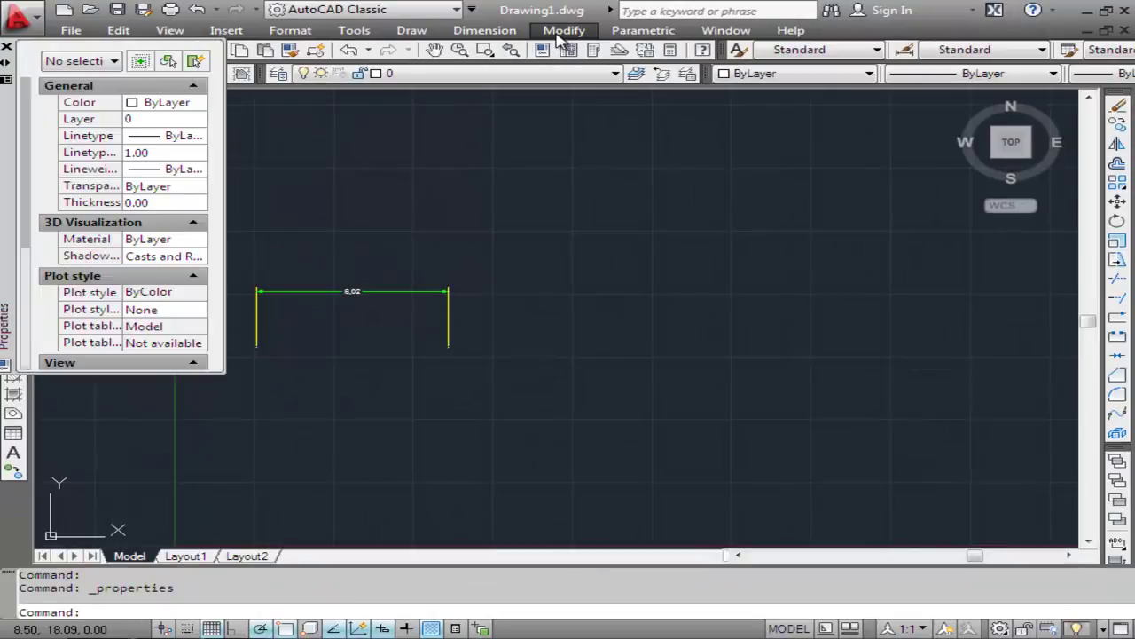
{"action": "left_click", "coordinate": [5, 48]}
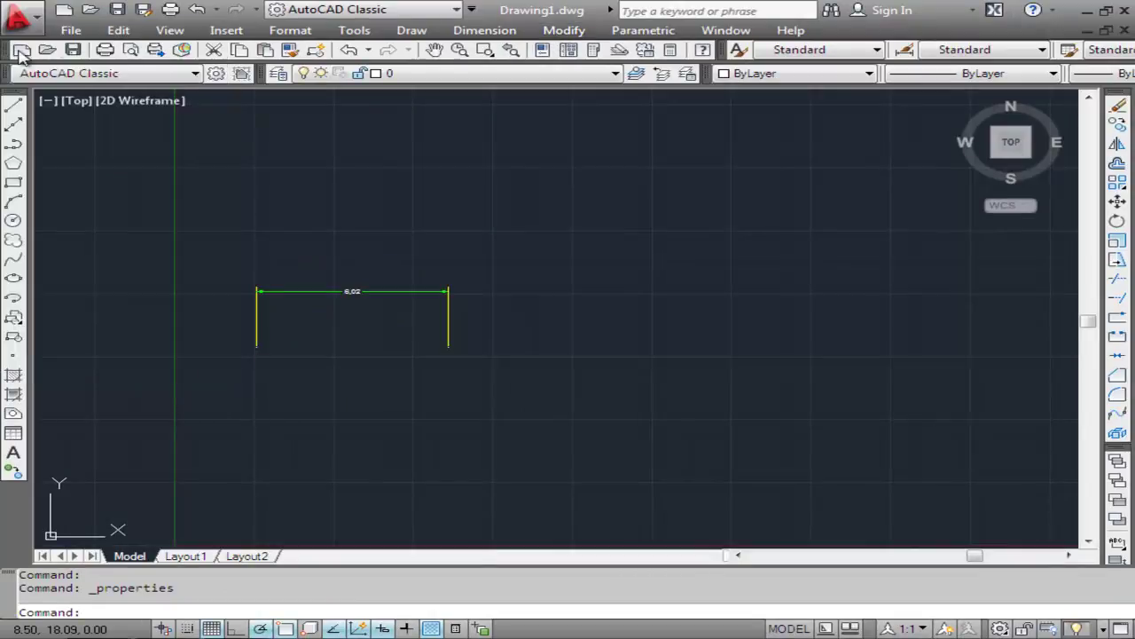
{"action": "left_click", "coordinate": [551, 31]}
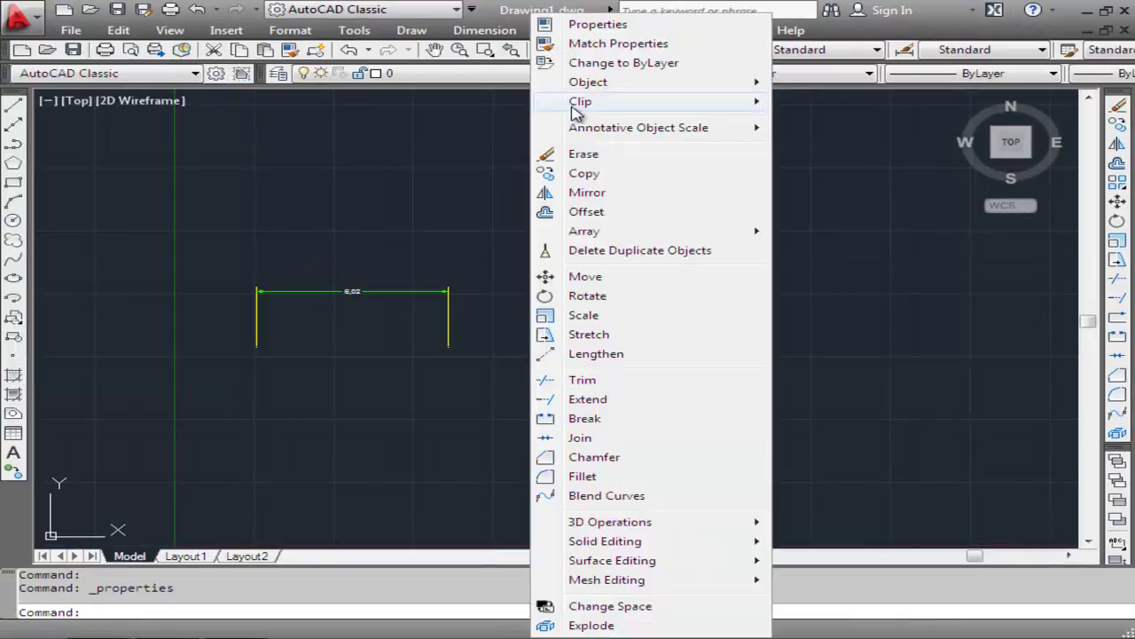
{"action": "left_click", "coordinate": [584, 154]}
{"action": "left_click", "coordinate": [494, 232]}
{"action": "left_click", "coordinate": [319, 312]}
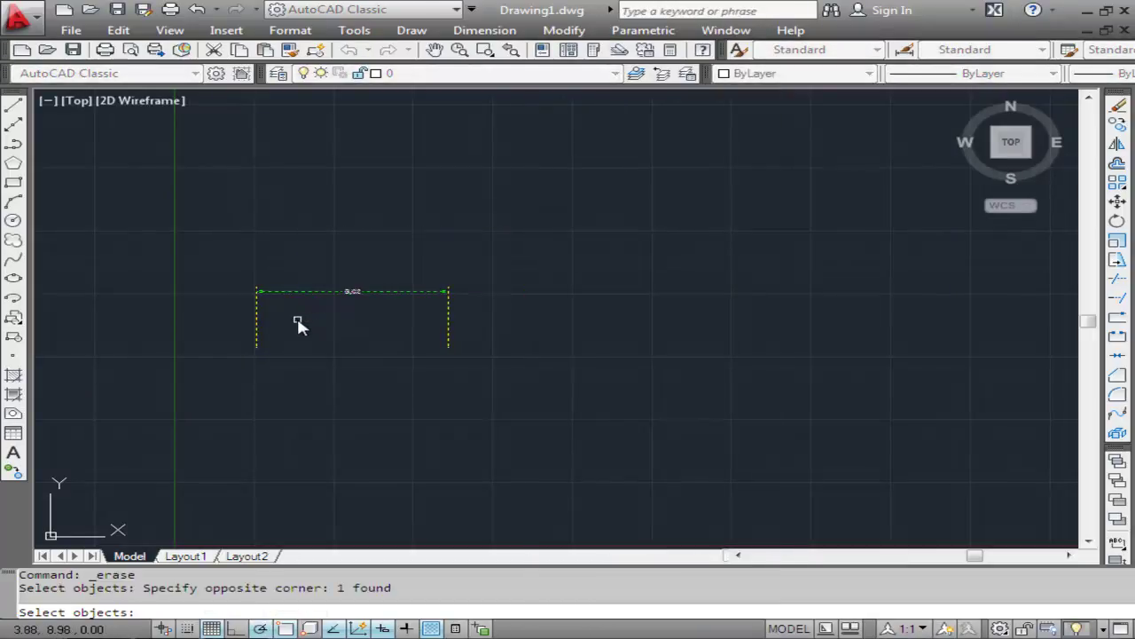
{"action": "key", "text": "Return"}
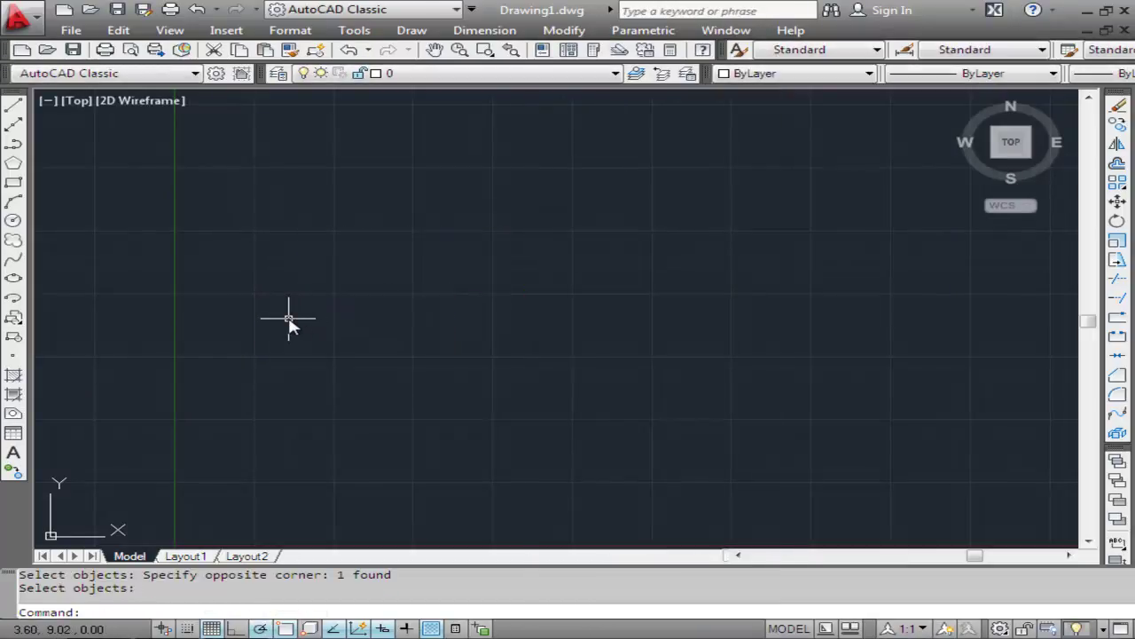
- Review the file paths, display settings and available color schemes in the program options without changing them
{"action": "left_click", "coordinate": [358, 32]}
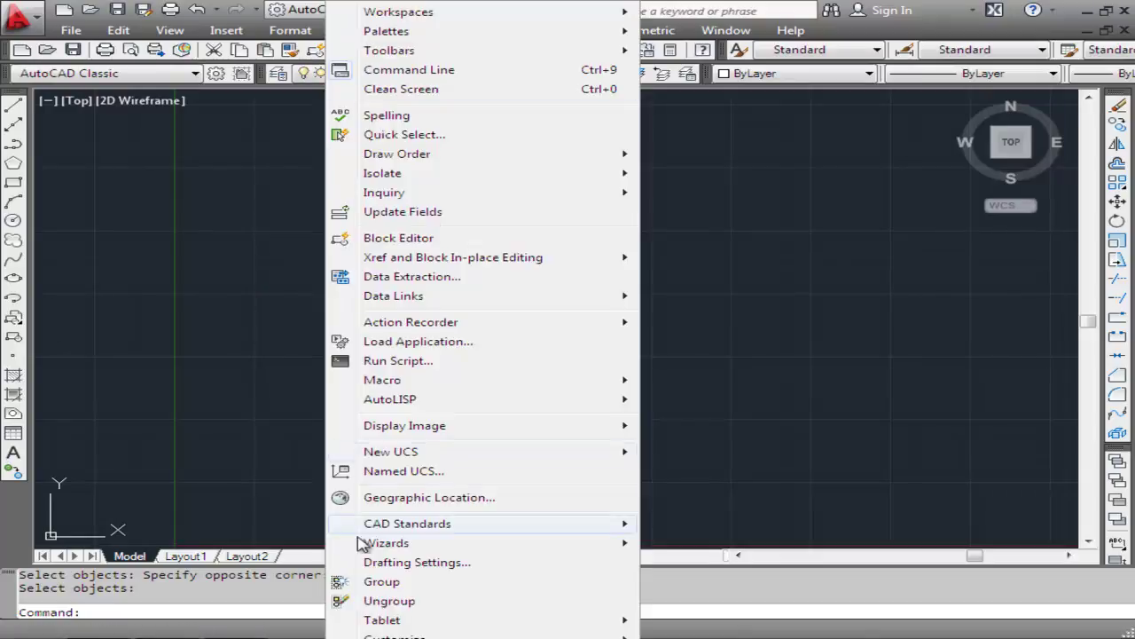
{"action": "left_click", "coordinate": [484, 638]}
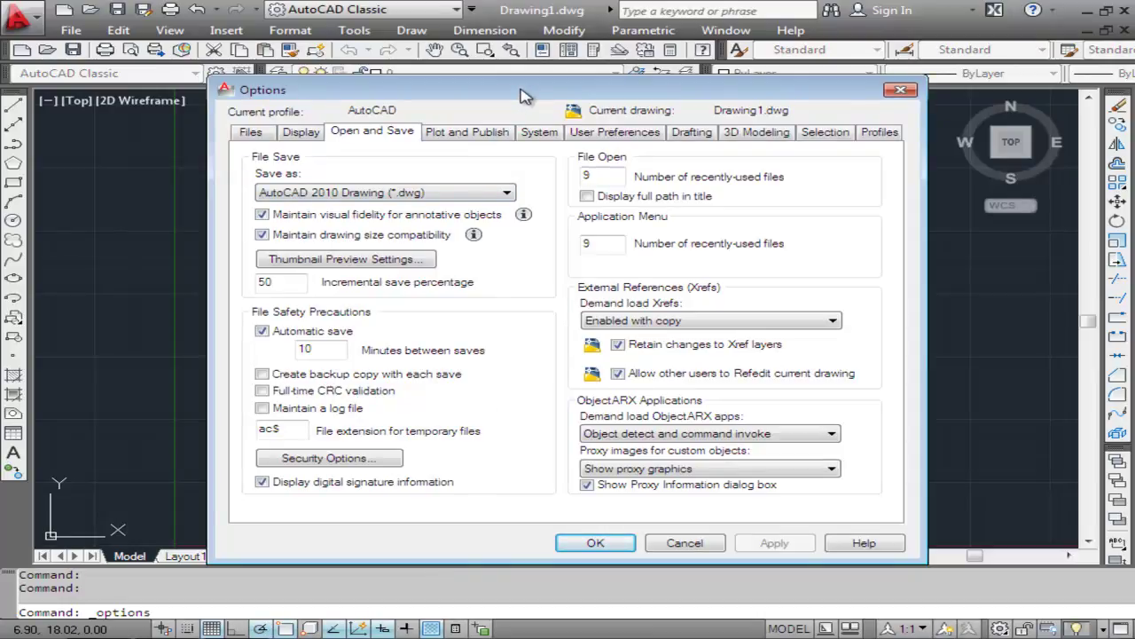
{"action": "left_click_drag", "start_coordinate": [523, 95], "coordinate": [492, 82]}
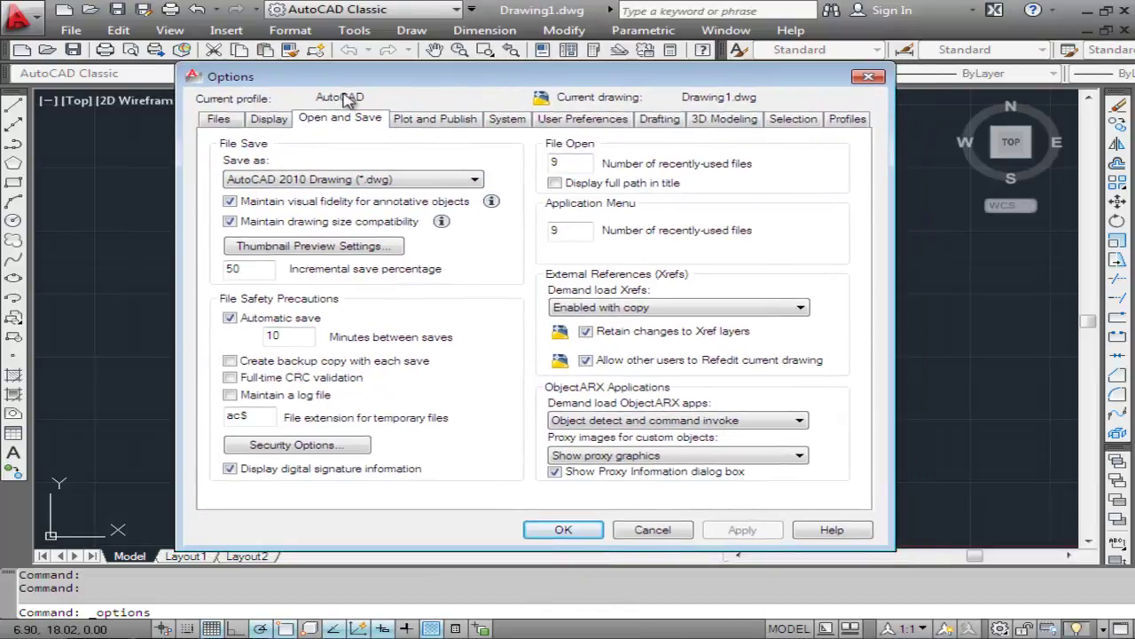
{"action": "left_click", "coordinate": [218, 119]}
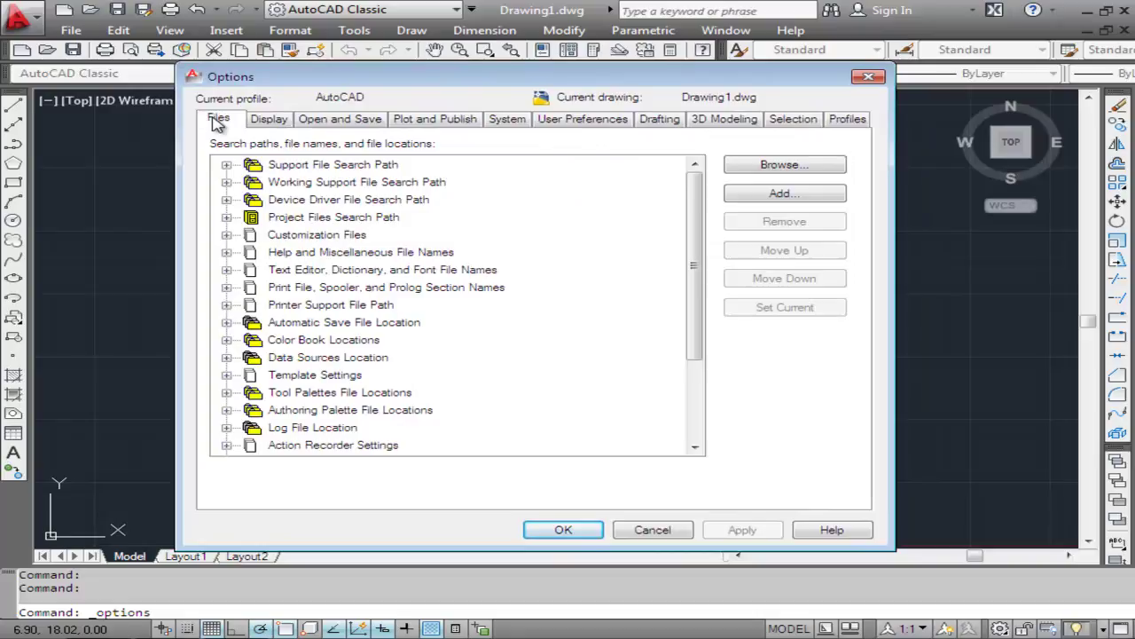
{"action": "left_click", "coordinate": [271, 121]}
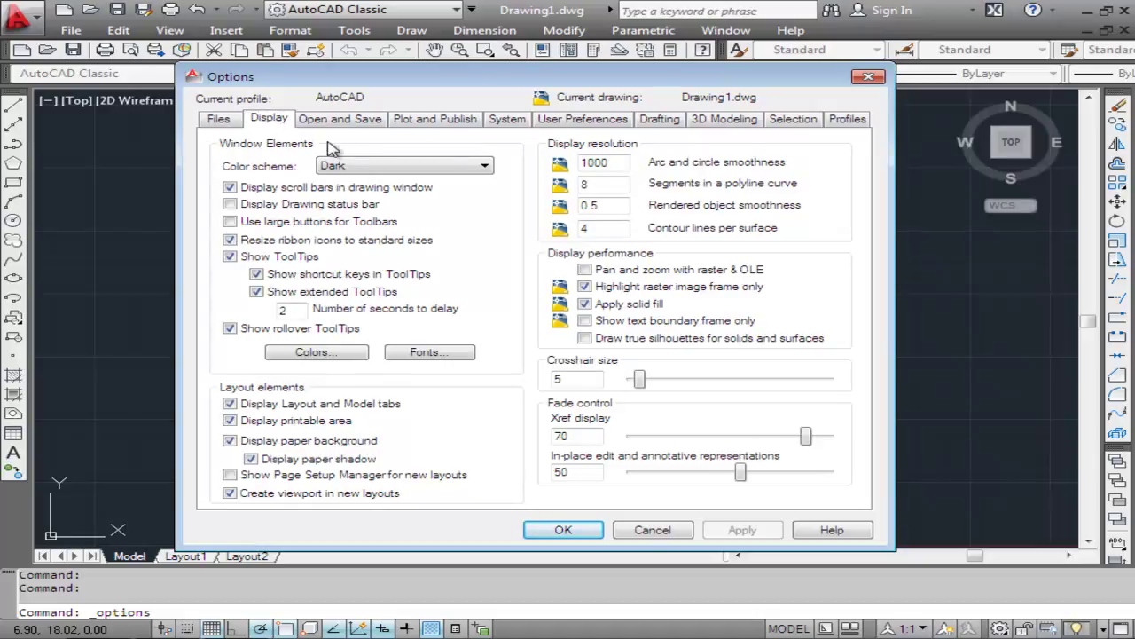
{"action": "left_click", "coordinate": [417, 168]}
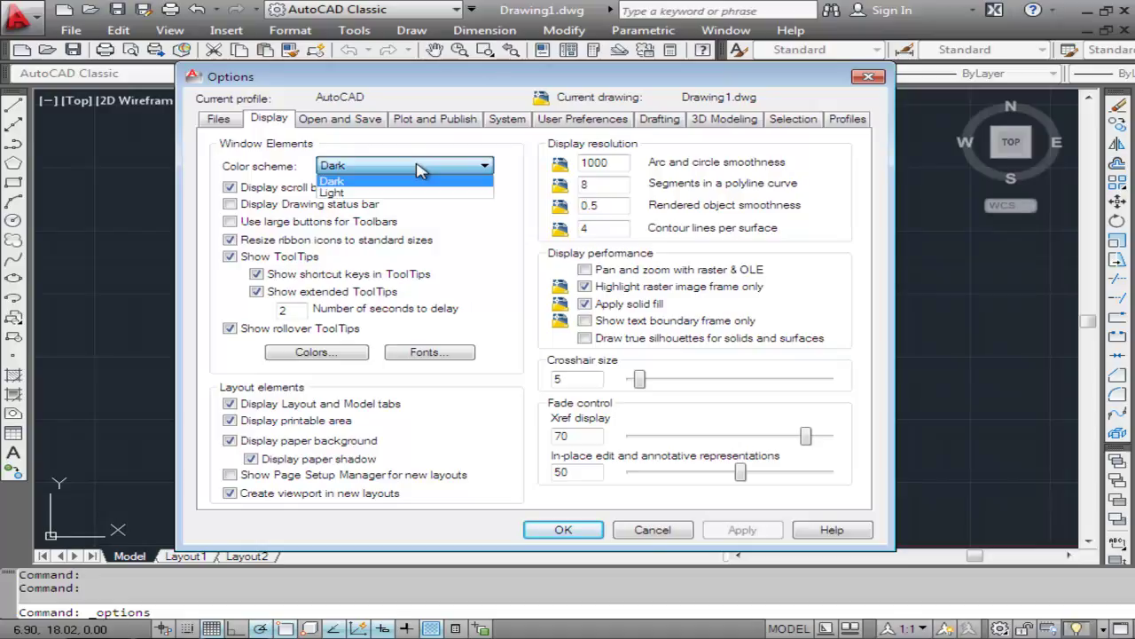
{"action": "left_click", "coordinate": [421, 171]}
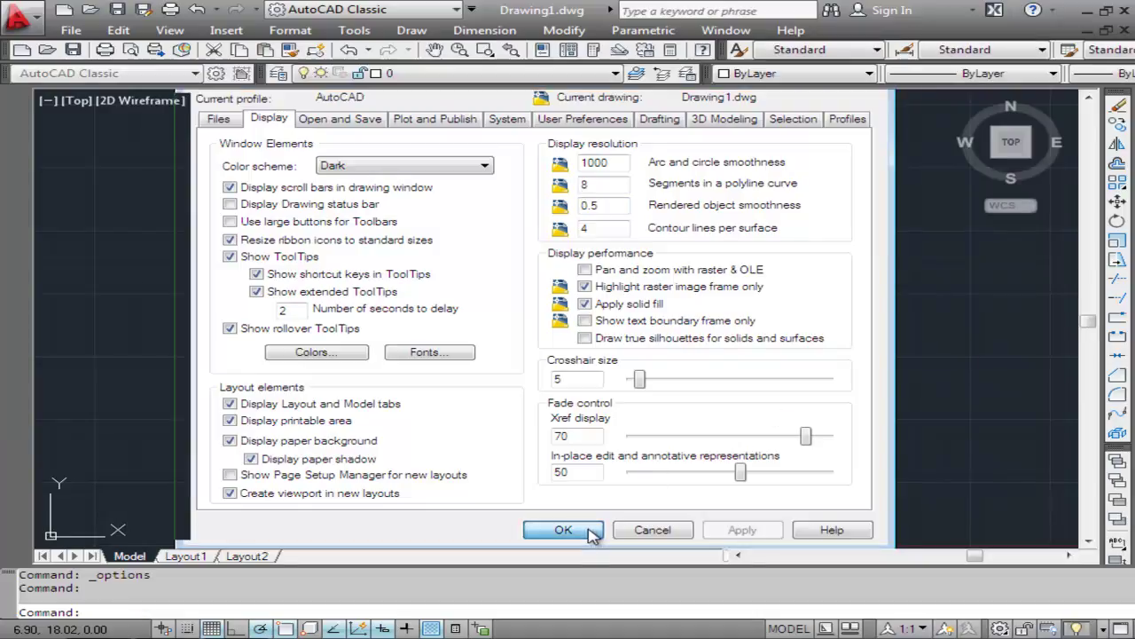
{"action": "left_click", "coordinate": [563, 531]}
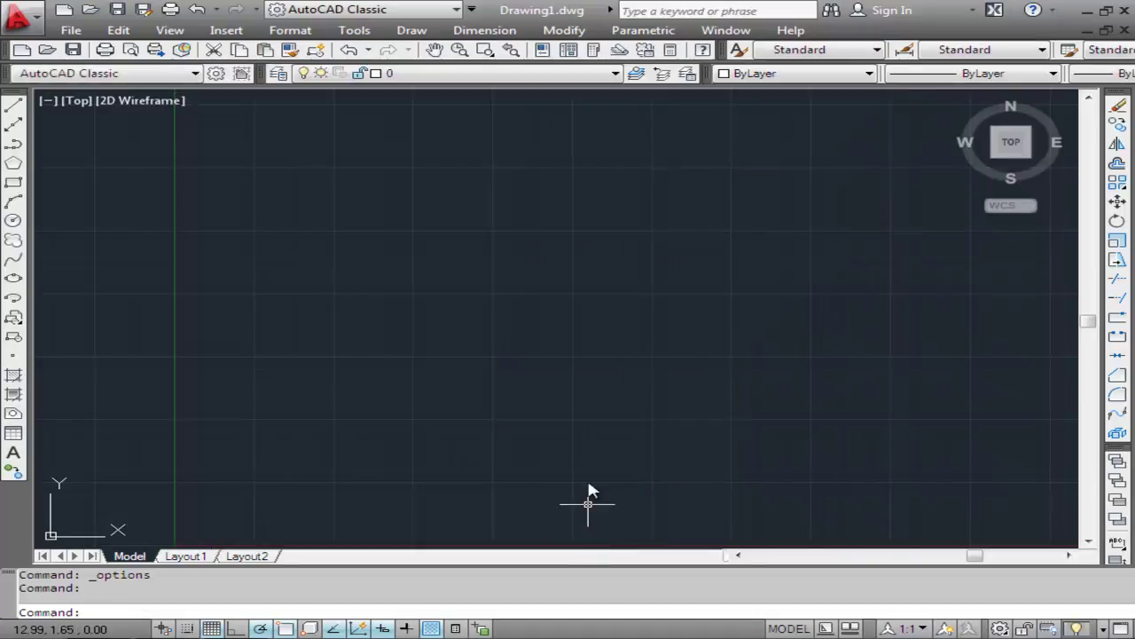
- Draw a rectangle freehand near the middle of the empty drawing area
{"action": "left_click", "coordinate": [411, 30]}
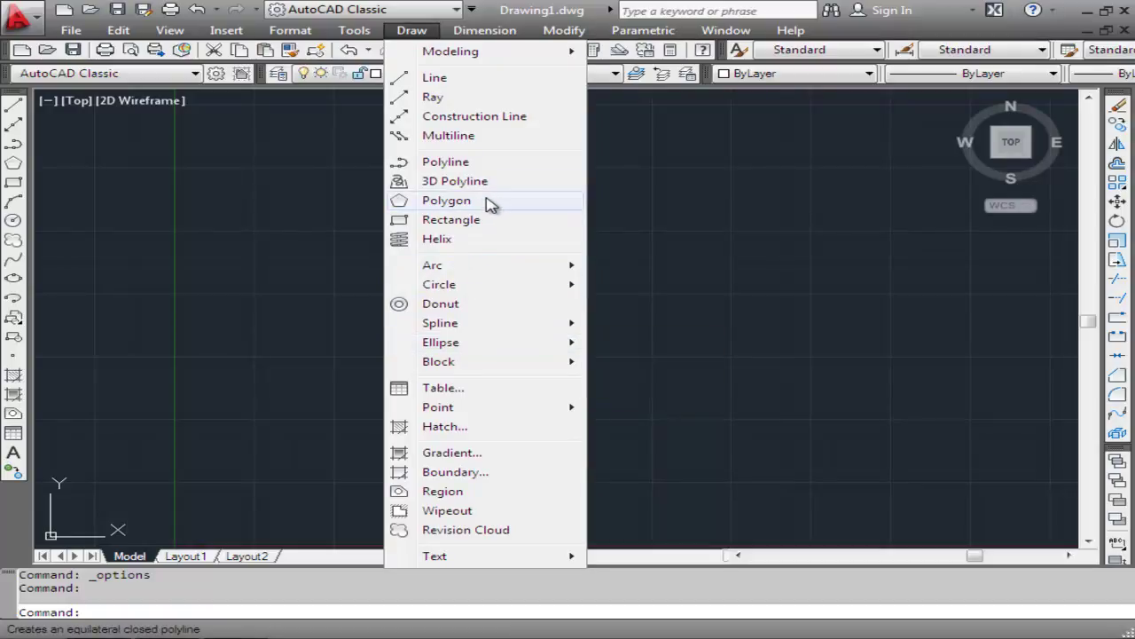
{"action": "left_click", "coordinate": [479, 223]}
{"action": "left_click", "coordinate": [418, 396]}
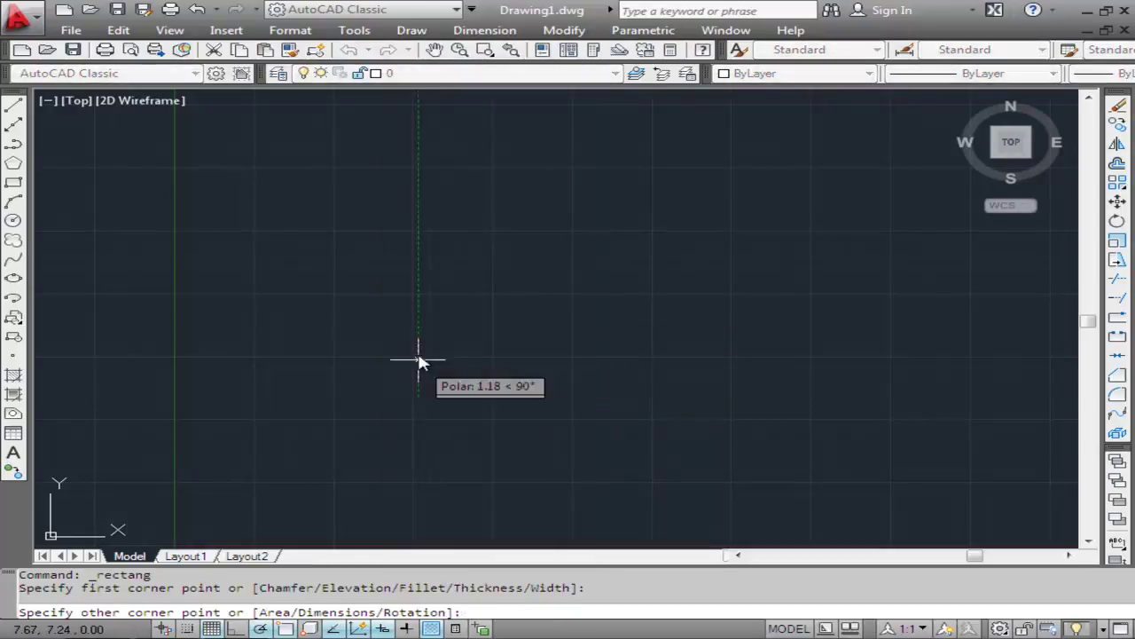
{"action": "left_click", "coordinate": [633, 285]}
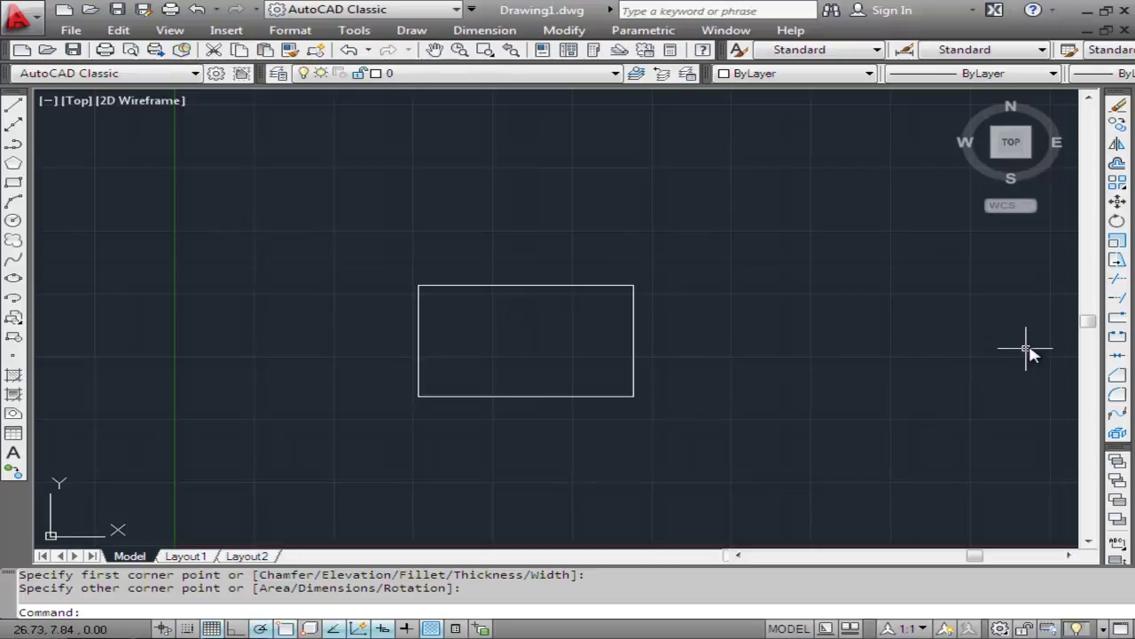
{"action": "mouse_move", "coordinate": [1089, 328]}
{"action": "left_mouse_down"}
{"action": "mouse_move", "coordinate": [1087, 419]}
{"action": "mouse_move", "coordinate": [1087, 294]}
{"action": "mouse_move", "coordinate": [1084, 383]}
{"action": "left_mouse_up"}
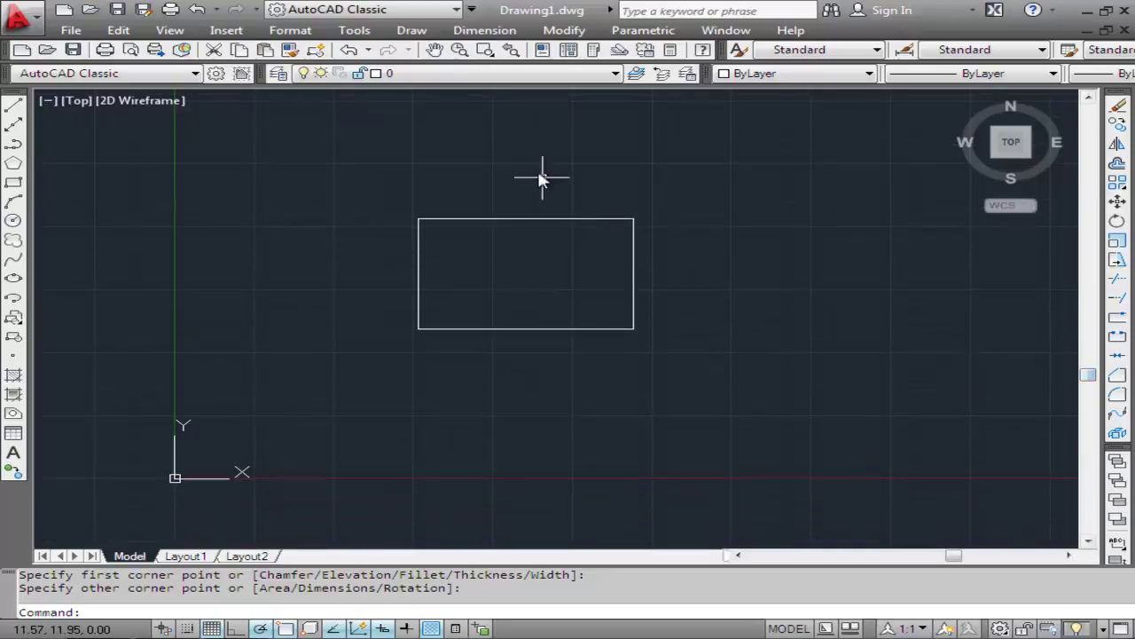
- Turn off the display of scroll bars in the drawing window through the program options and apply the change
{"action": "left_click", "coordinate": [355, 30]}
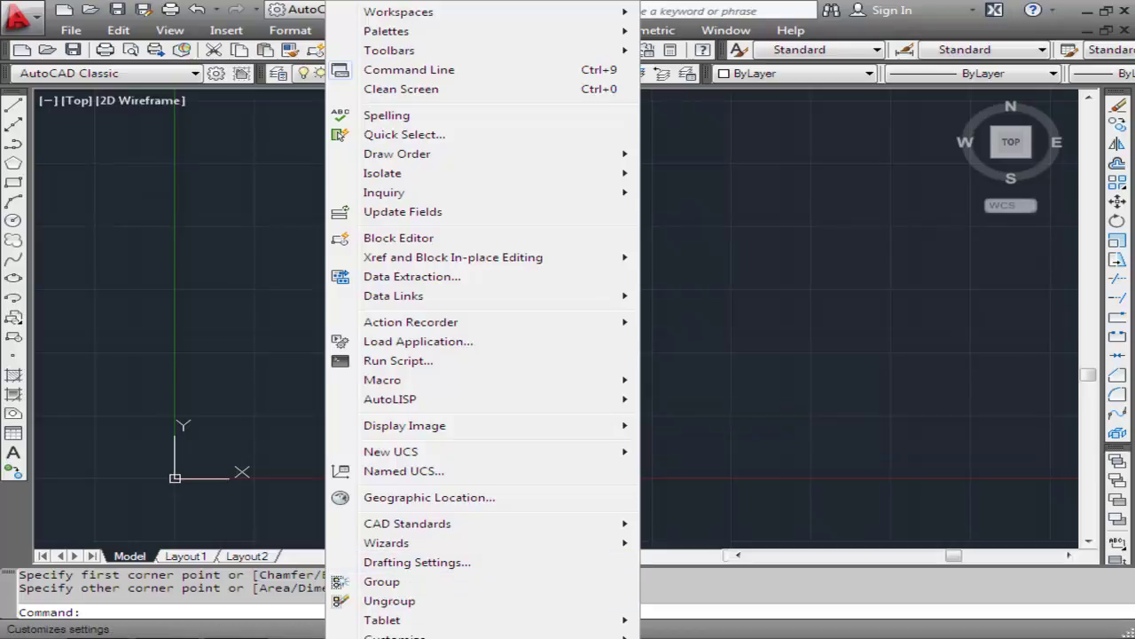
{"action": "left_click", "coordinate": [395, 638]}
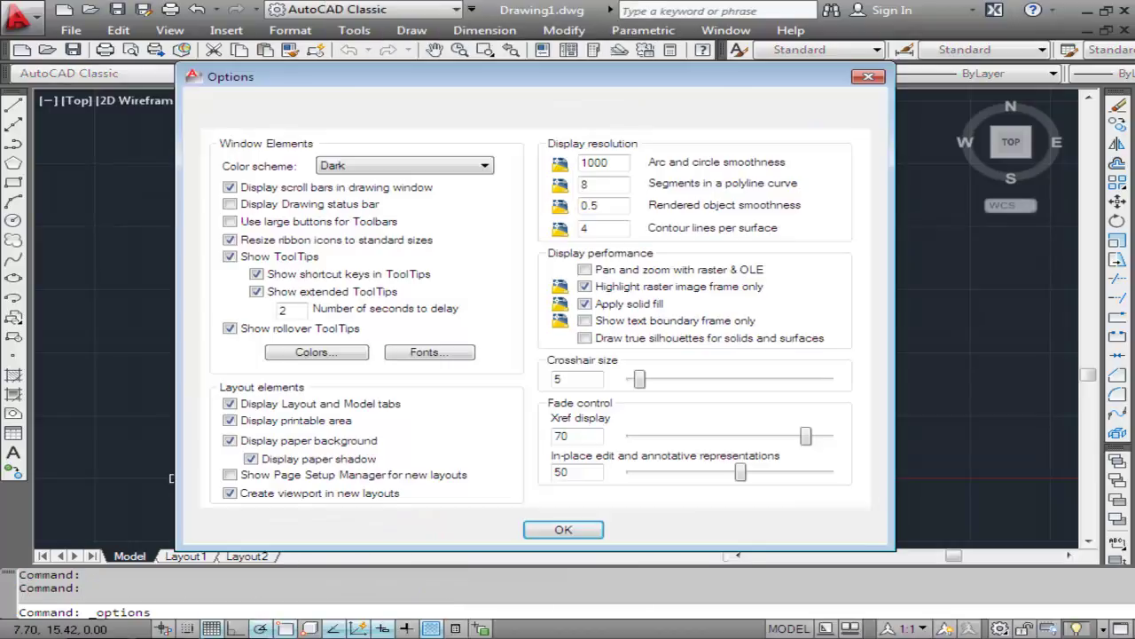
{"action": "left_click", "coordinate": [278, 188]}
{"action": "left_click", "coordinate": [739, 532]}
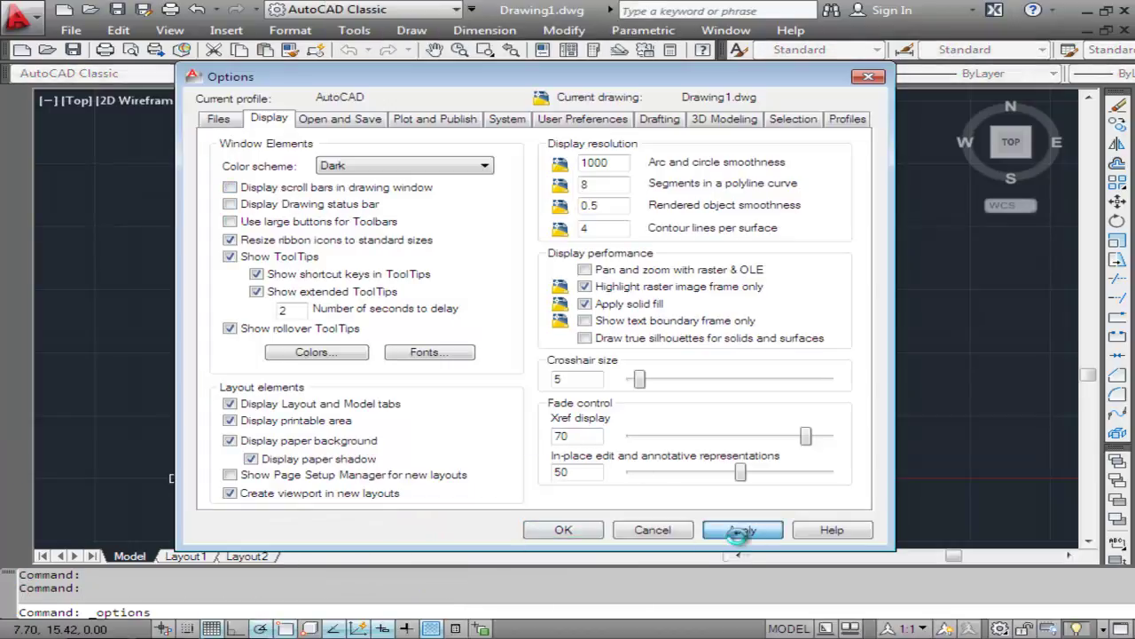
{"action": "left_click", "coordinate": [563, 529]}
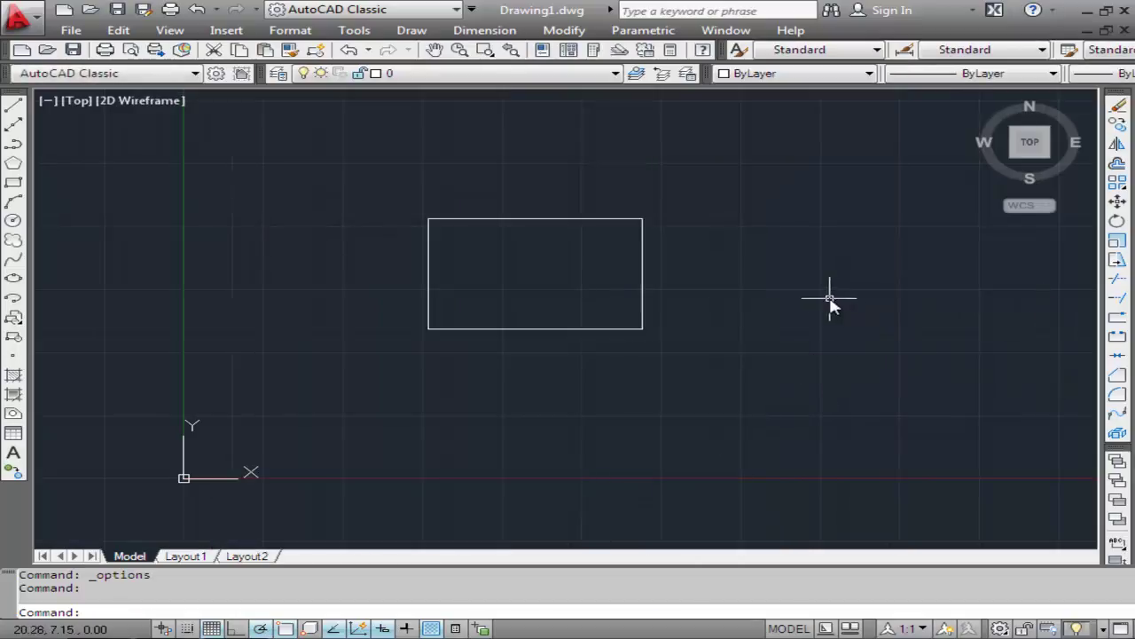
- Pan the view slightly in real time around the rectangle, and exit panning
{"action": "left_click", "coordinate": [158, 31]}
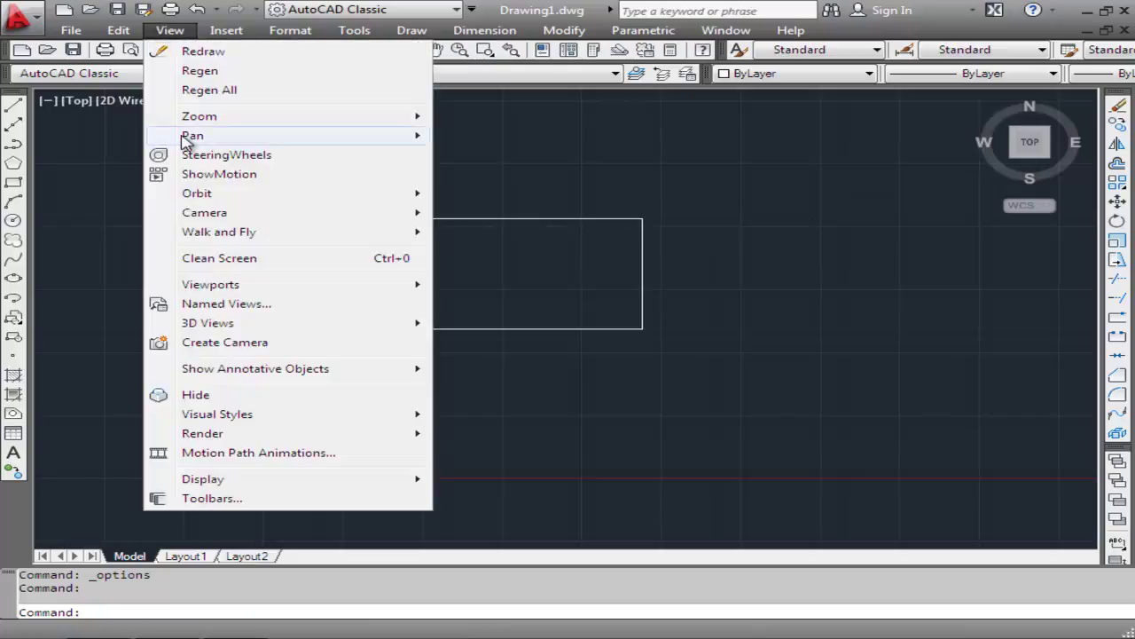
{"action": "left_click", "coordinate": [482, 140]}
{"action": "mouse_move", "coordinate": [671, 165]}
{"action": "left_mouse_down"}
{"action": "mouse_move", "coordinate": [615, 331]}
{"action": "mouse_move", "coordinate": [664, 165]}
{"action": "left_mouse_up"}
{"action": "right_click", "coordinate": [667, 172]}
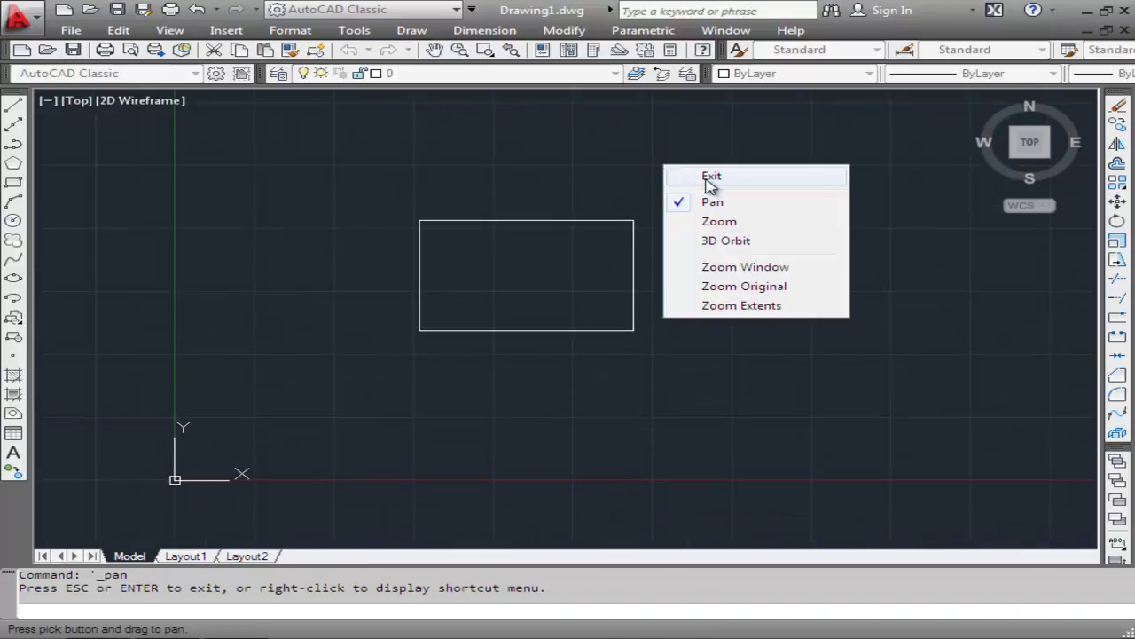
{"action": "left_click", "coordinate": [700, 175]}
- Turn on the display of scroll bars and the drawing status bar in the program options, and apply the change
{"action": "left_click", "coordinate": [341, 34]}
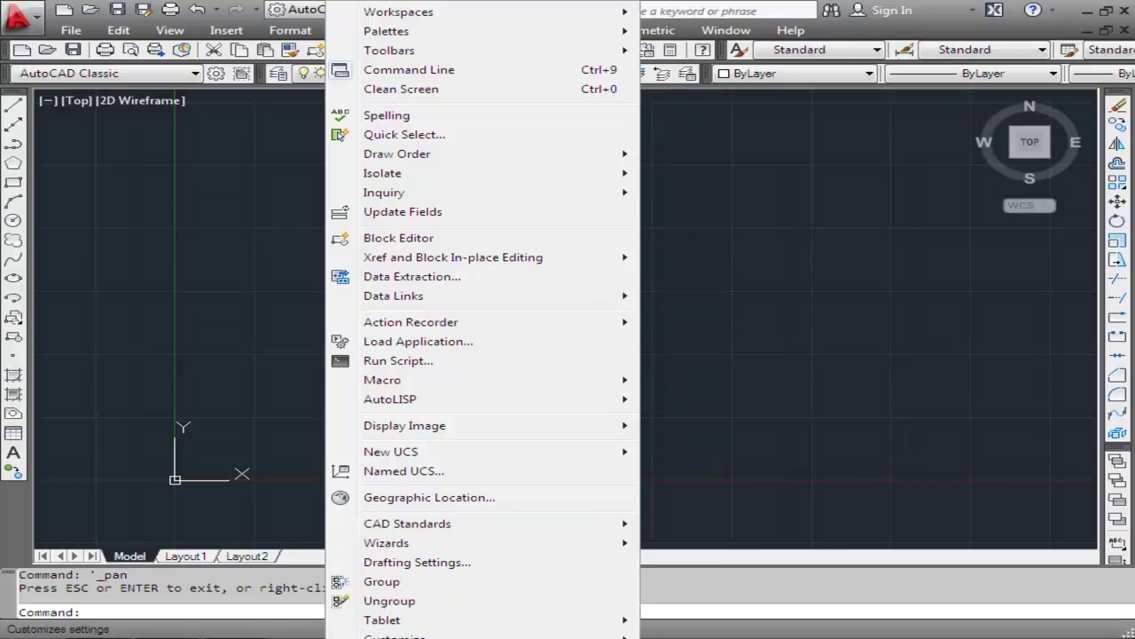
{"action": "left_click", "coordinate": [430, 637]}
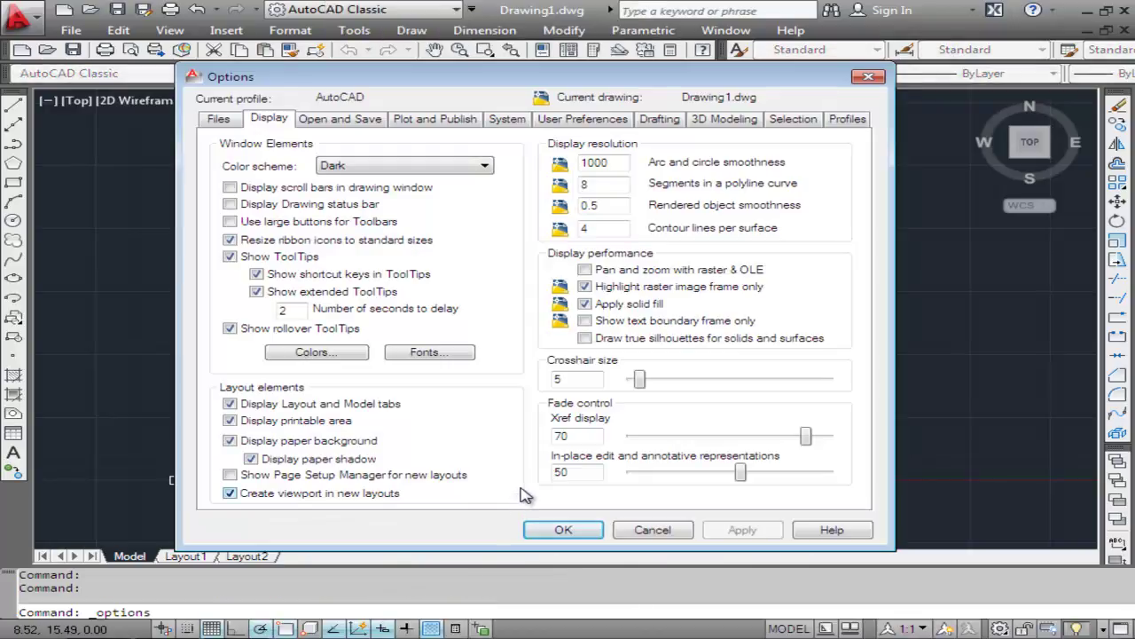
{"action": "left_click", "coordinate": [263, 190]}
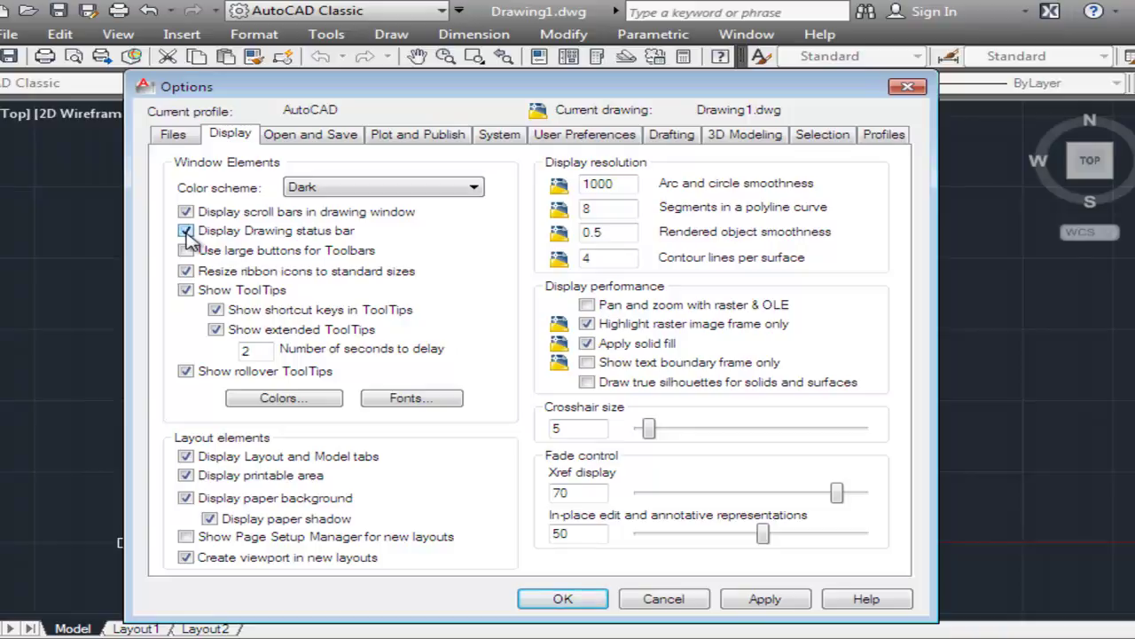
{"action": "left_click", "coordinate": [761, 600]}
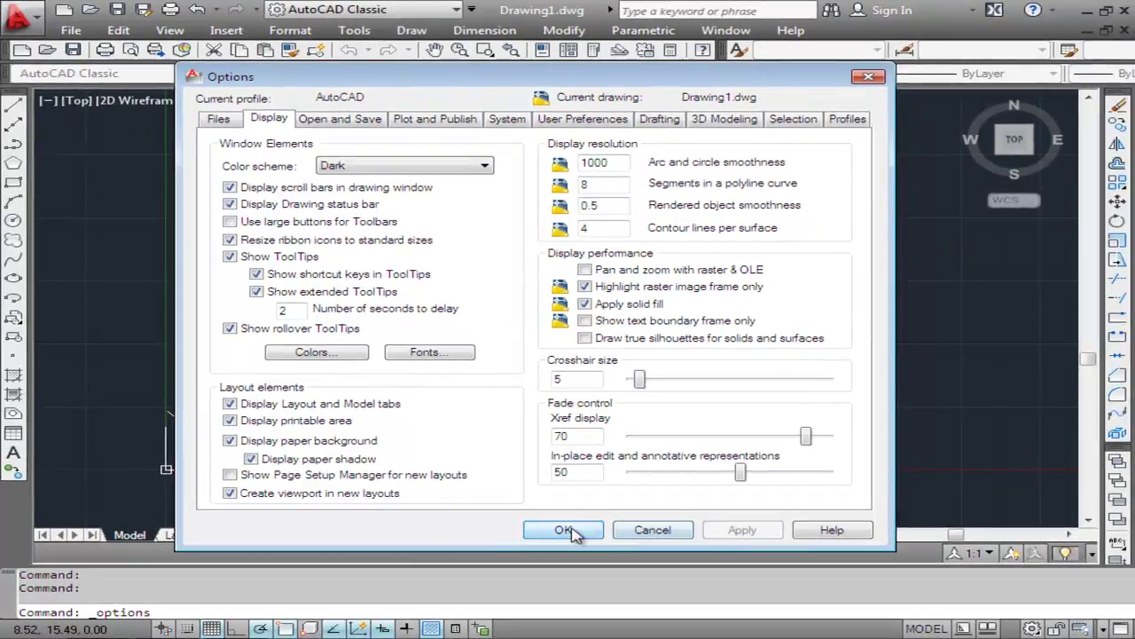
{"action": "left_click", "coordinate": [563, 583]}
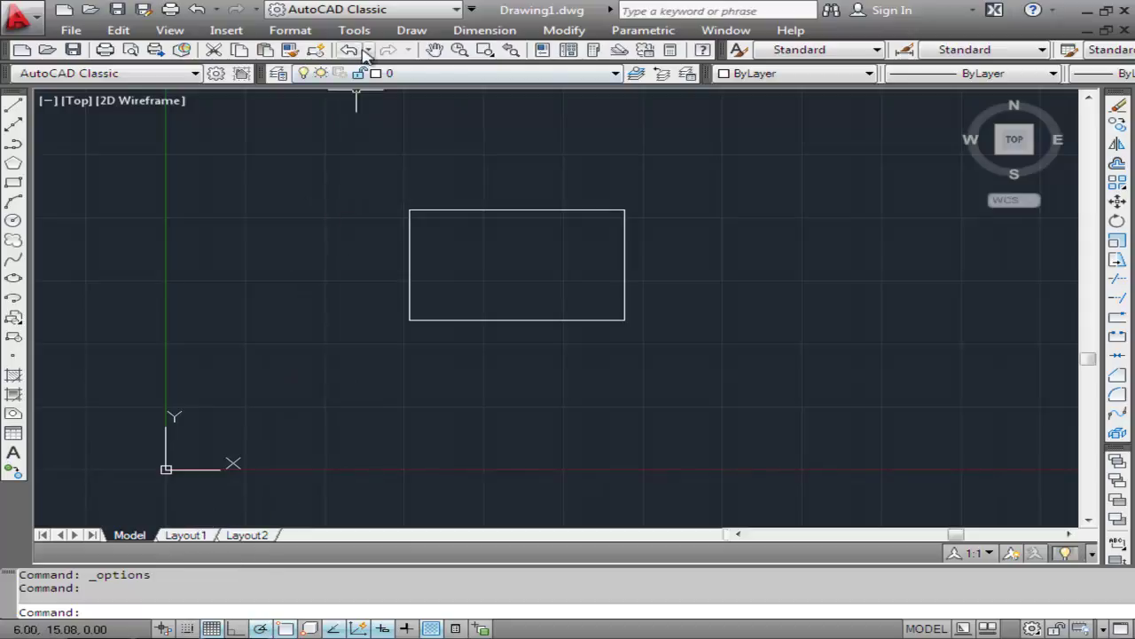
- Turn off the display of the drawing status bar in the program options and apply the change
{"action": "left_click", "coordinate": [356, 31]}
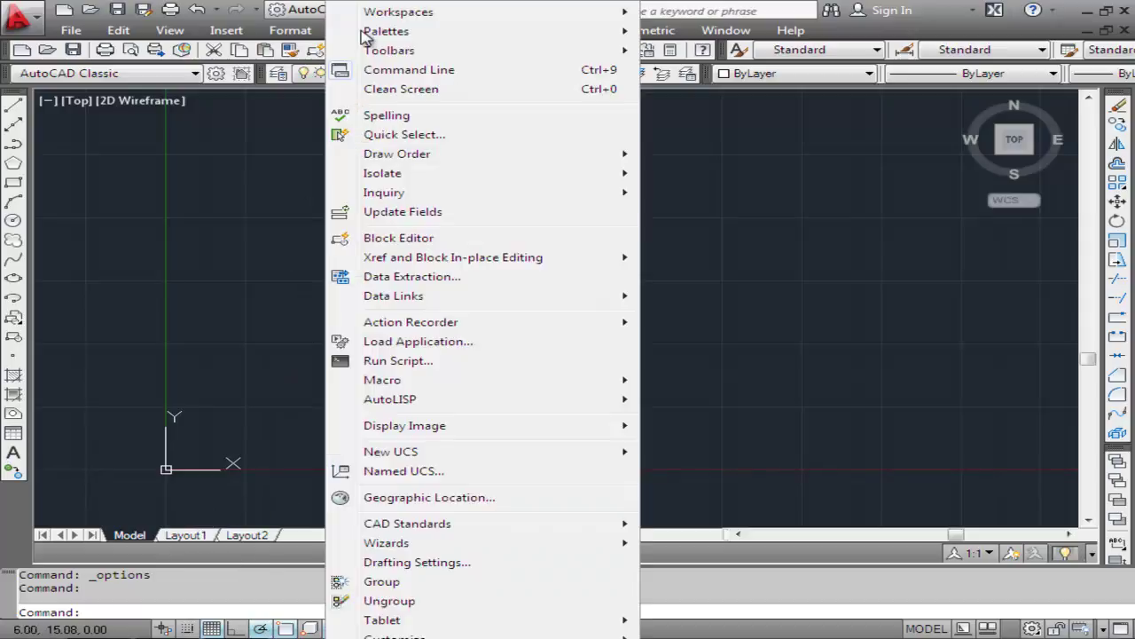
{"action": "left_click", "coordinate": [390, 637]}
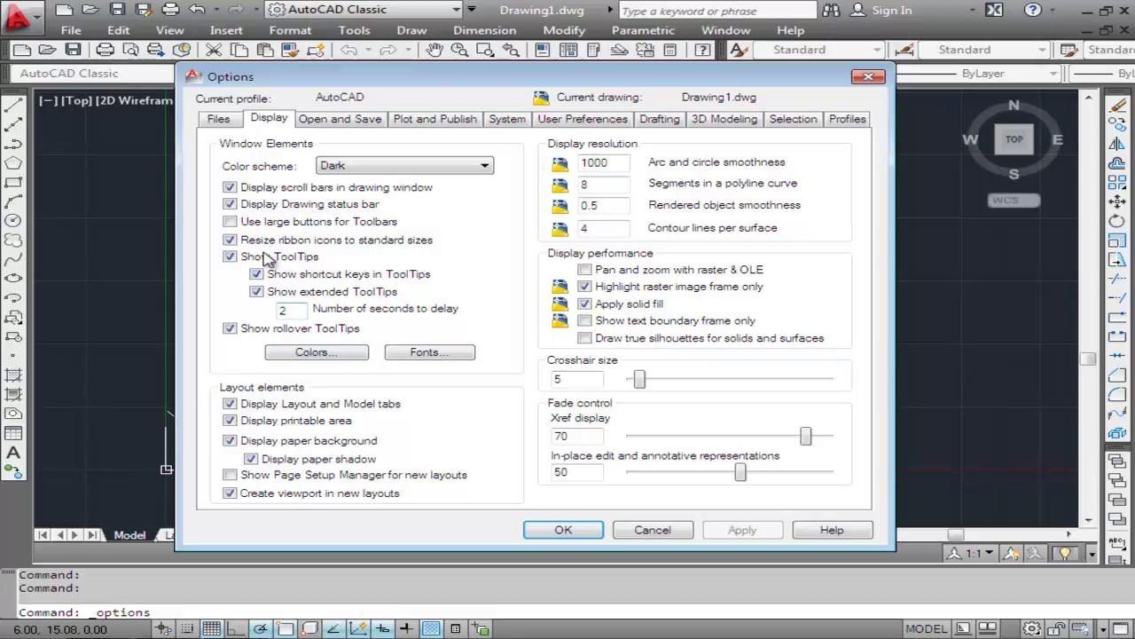
{"action": "left_click", "coordinate": [264, 208]}
{"action": "left_click", "coordinate": [742, 529]}
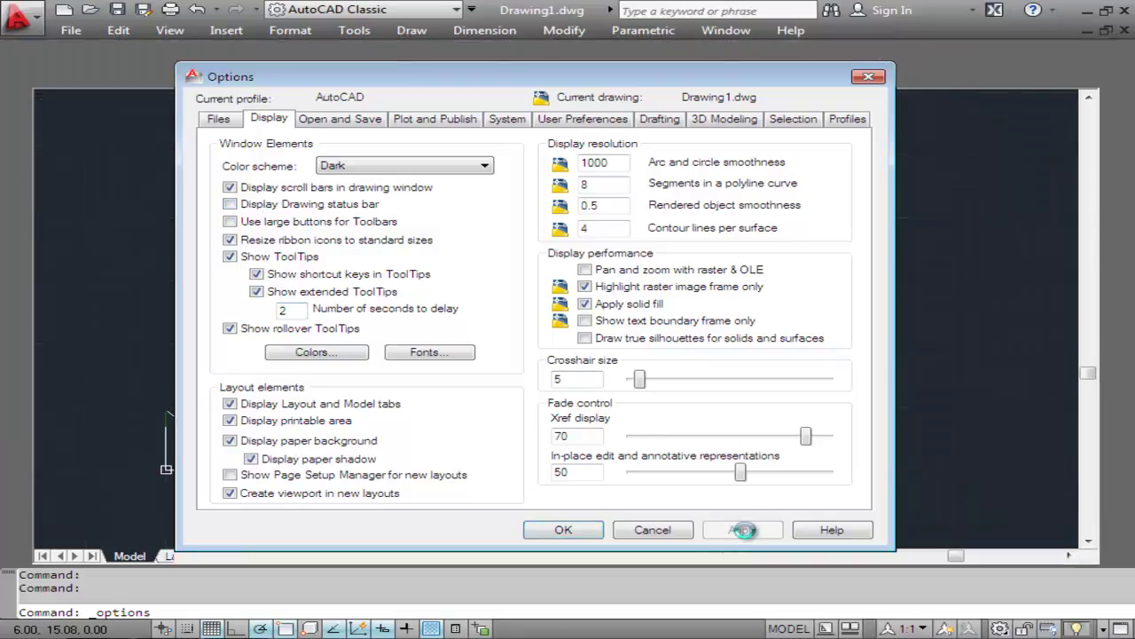
{"action": "left_click", "coordinate": [580, 530]}
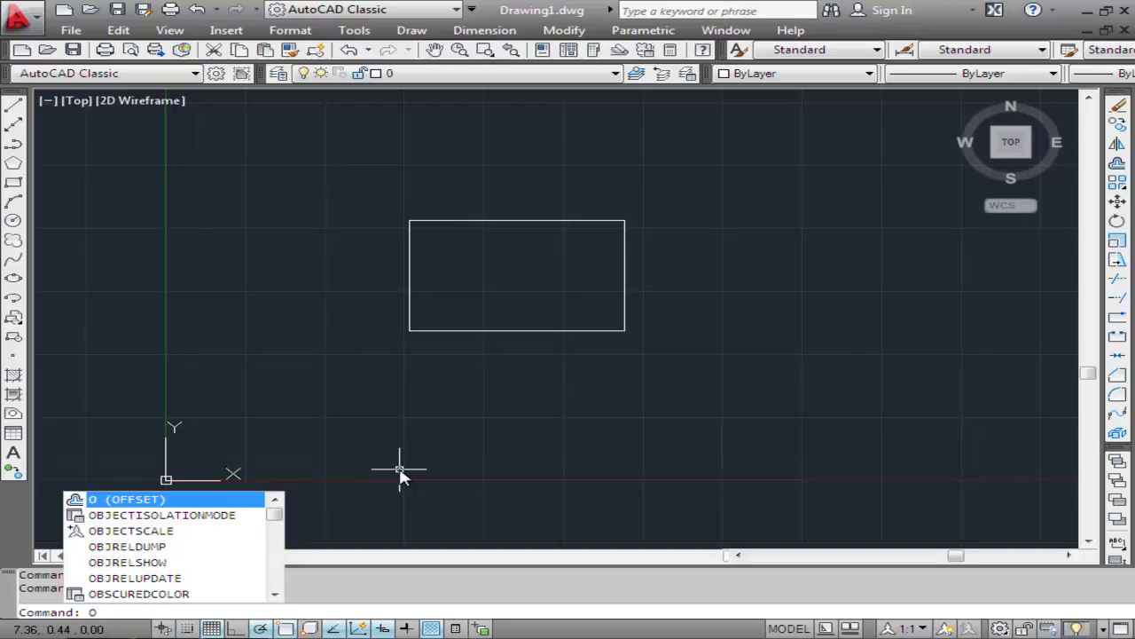
- Turn on large buttons for toolbars in the program's display options and apply the change
{"action": "type", "text": "P"}
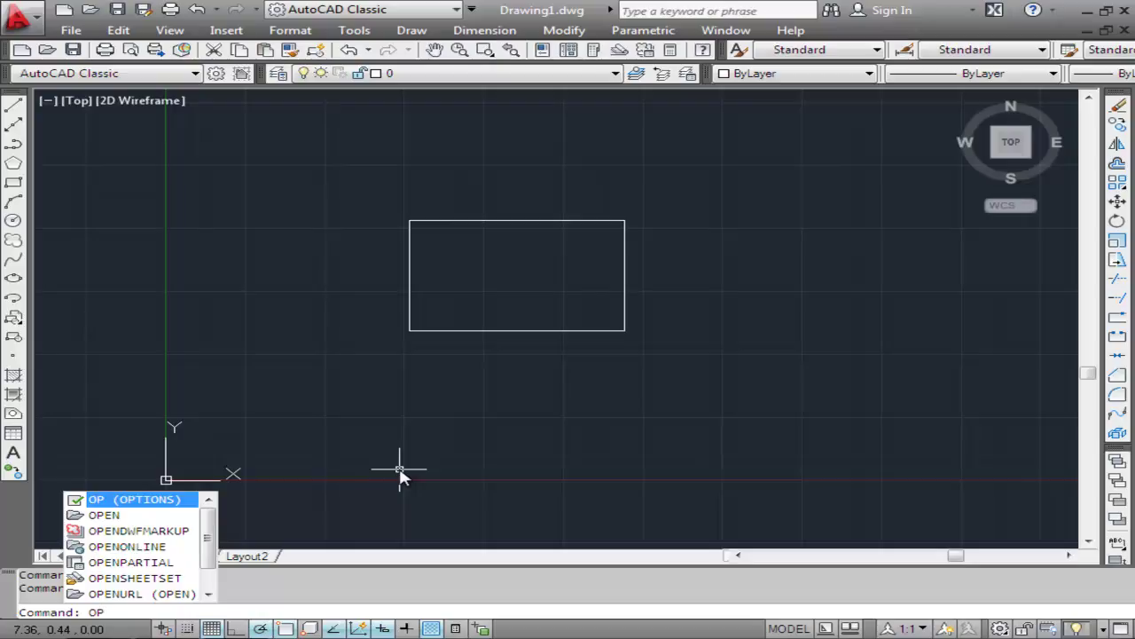
{"action": "key", "text": "Return"}
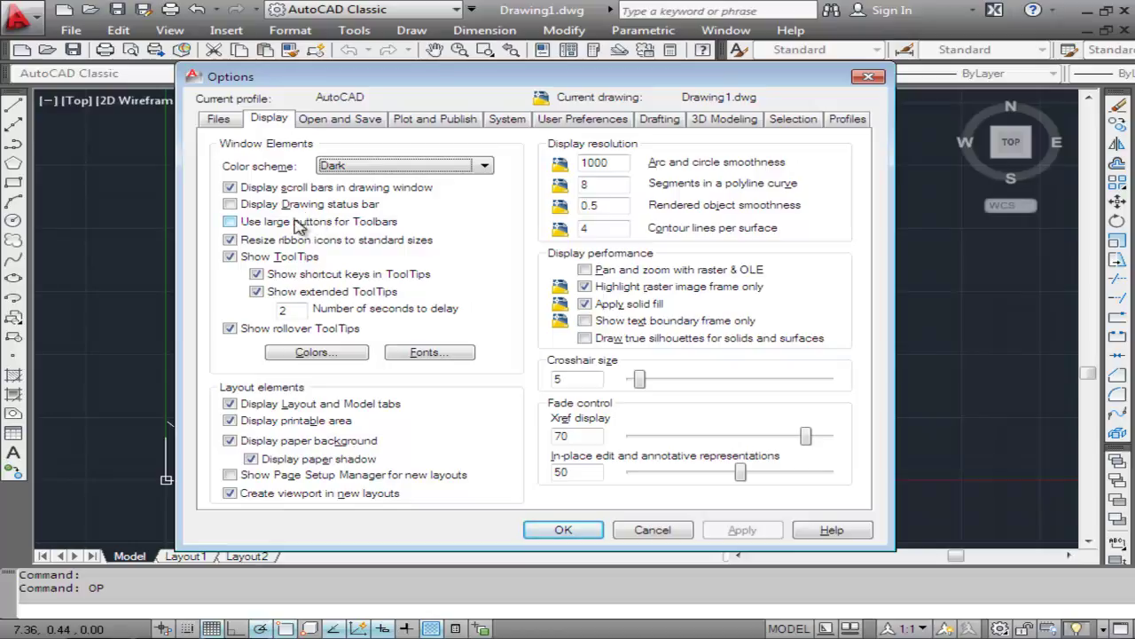
{"action": "left_click", "coordinate": [230, 224]}
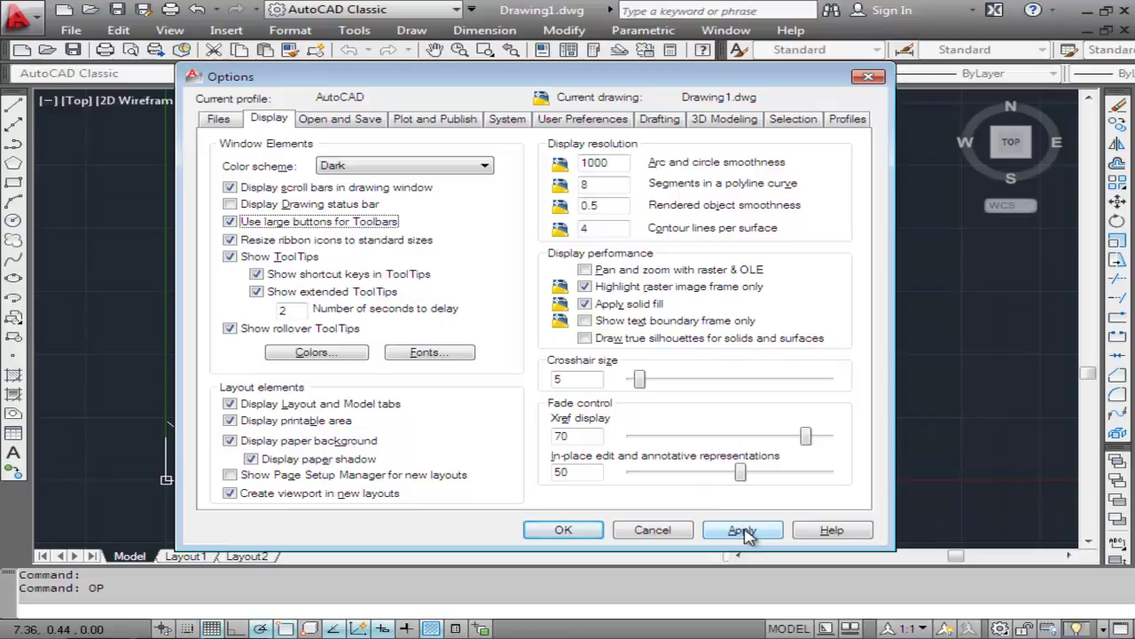
{"action": "left_click", "coordinate": [744, 531]}
{"action": "left_click", "coordinate": [588, 530]}
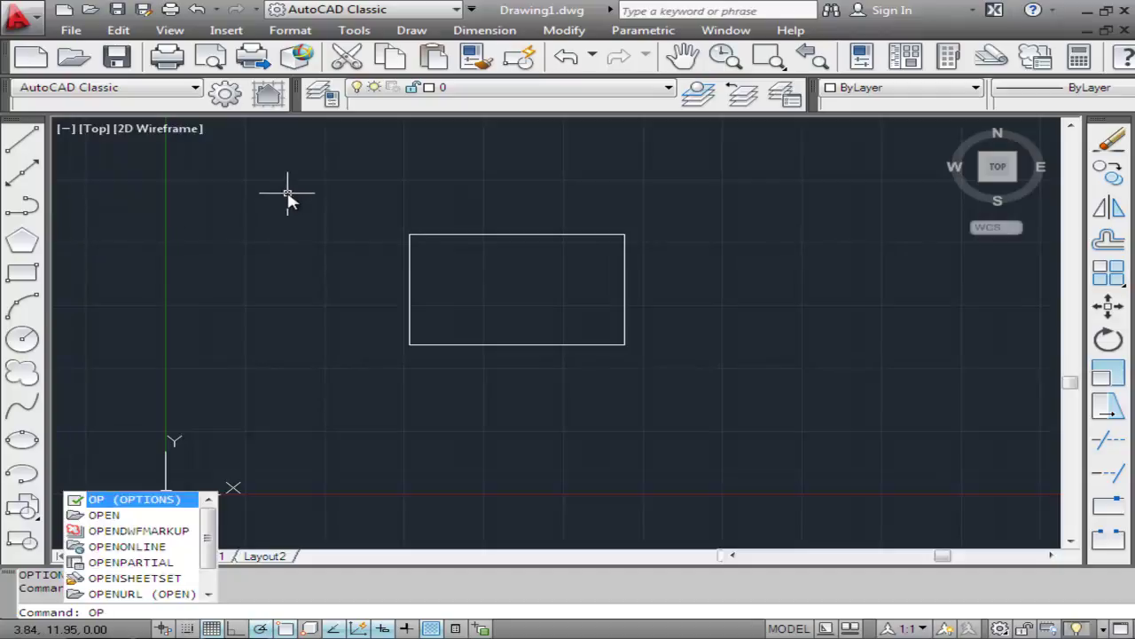
- Turn large toolbar buttons back off in the program's display options and apply the change
{"action": "key", "text": "Return"}
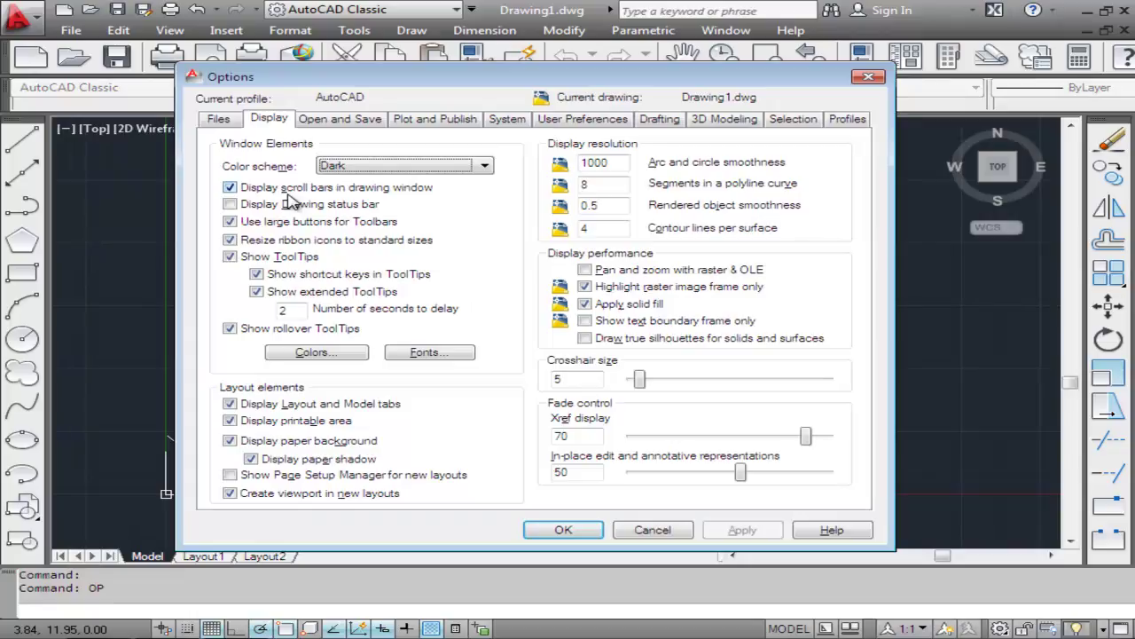
{"action": "left_click", "coordinate": [284, 229]}
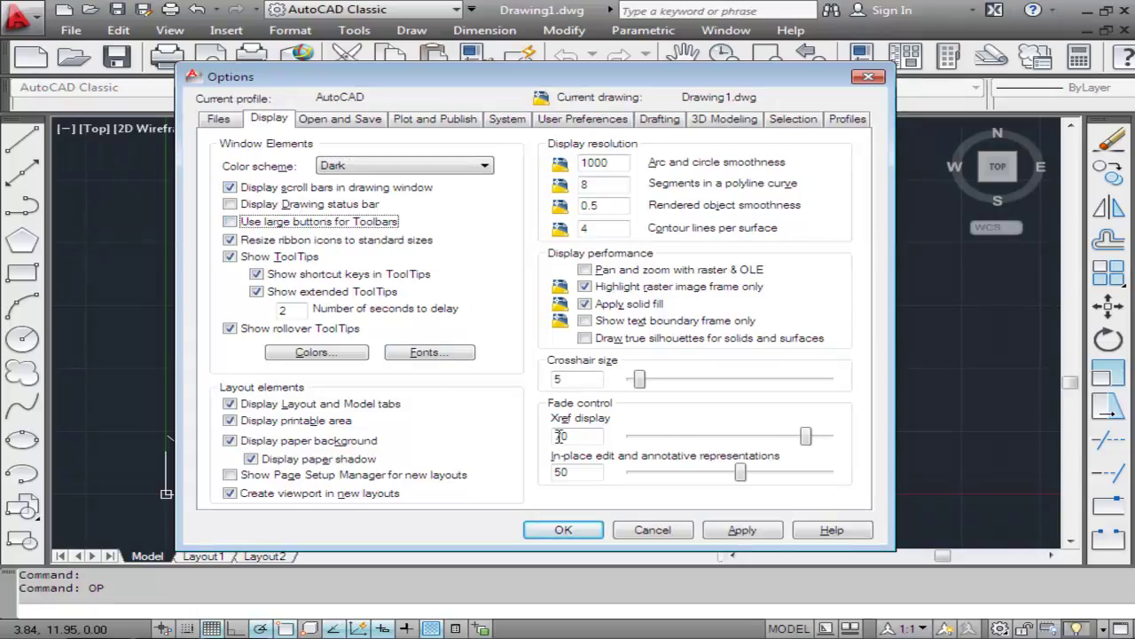
{"action": "left_click", "coordinate": [749, 532]}
{"action": "left_click", "coordinate": [564, 530]}
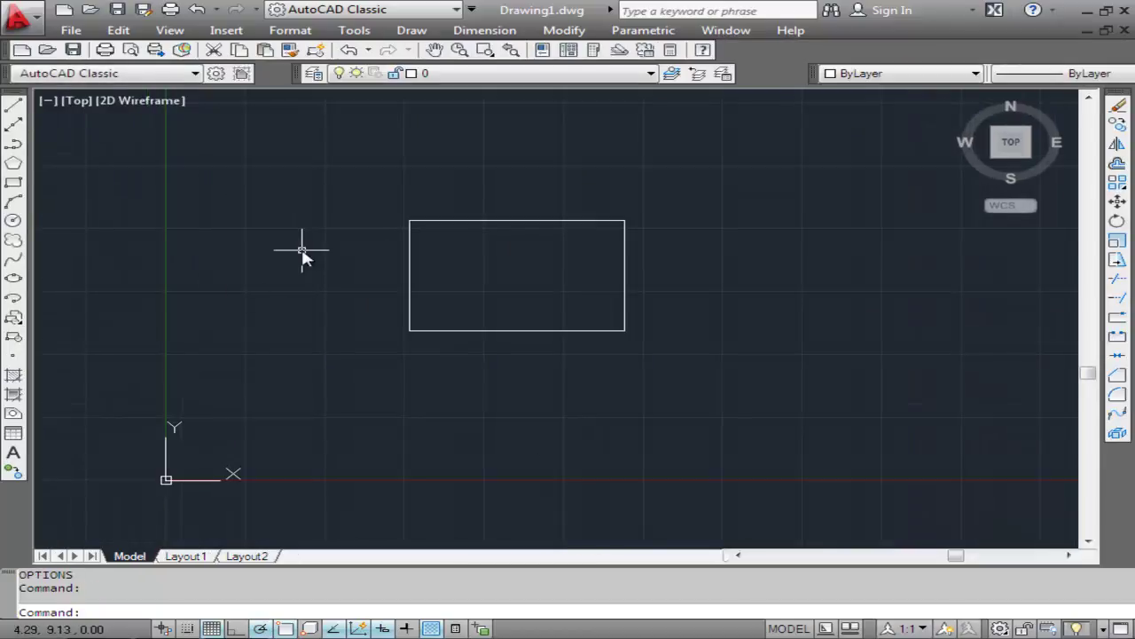
- Review the tooltip settings in the program's display options without changing them
{"action": "type", "text": "op"}
{"action": "key", "text": "Return"}
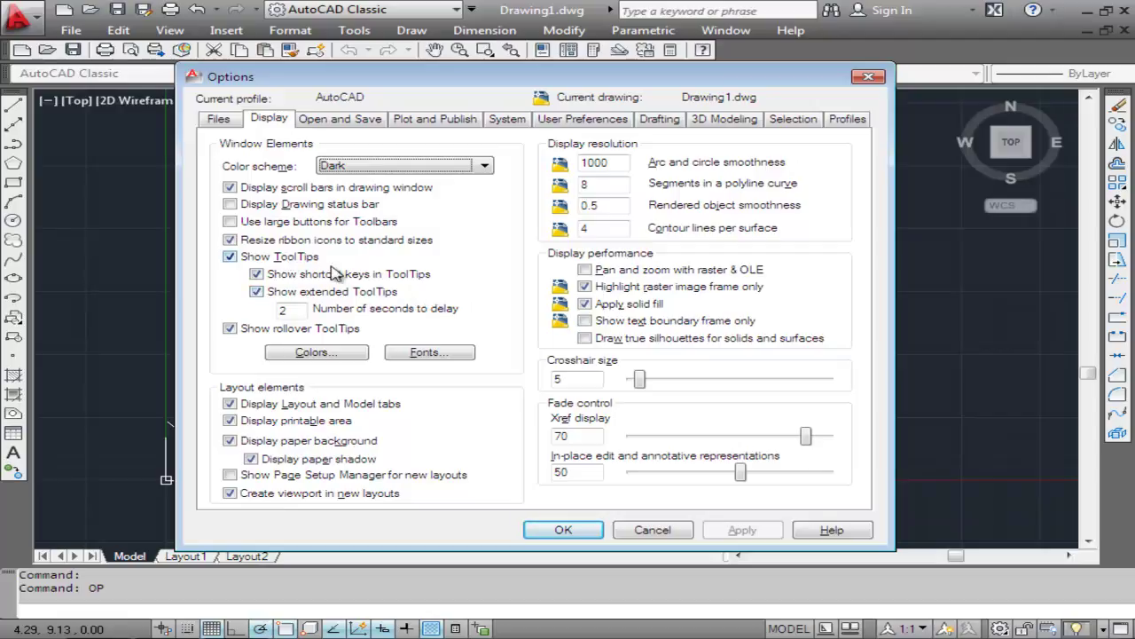
{"action": "left_click", "coordinate": [563, 530]}
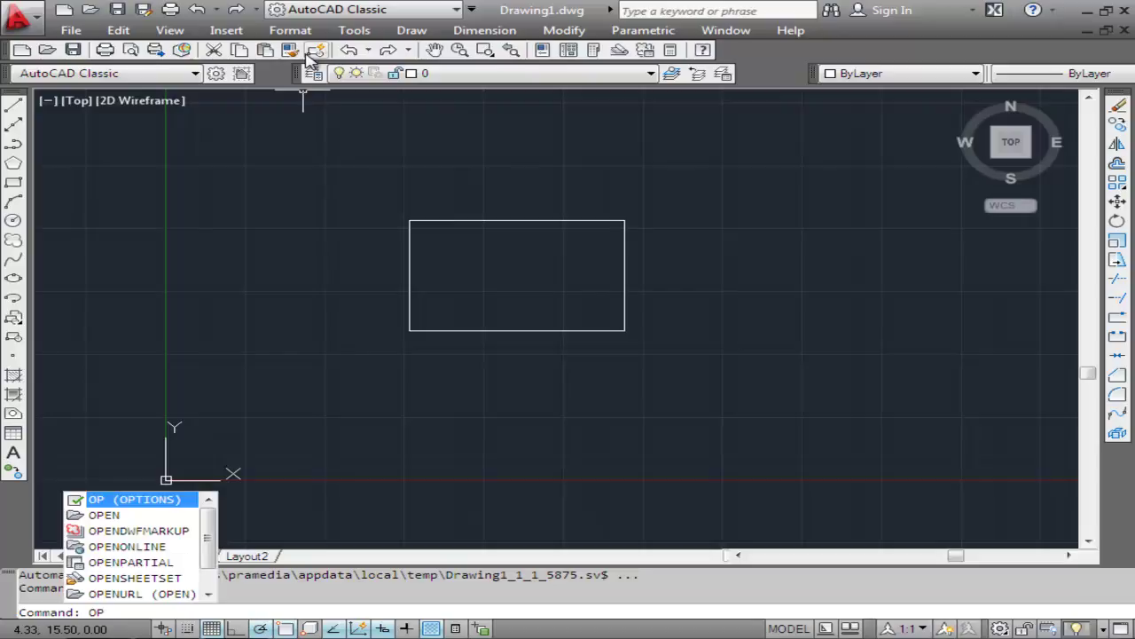
- Set the 2D model space crosshairs to yellow and the crosshair size to 100 in the display options
{"action": "key", "text": "Return"}
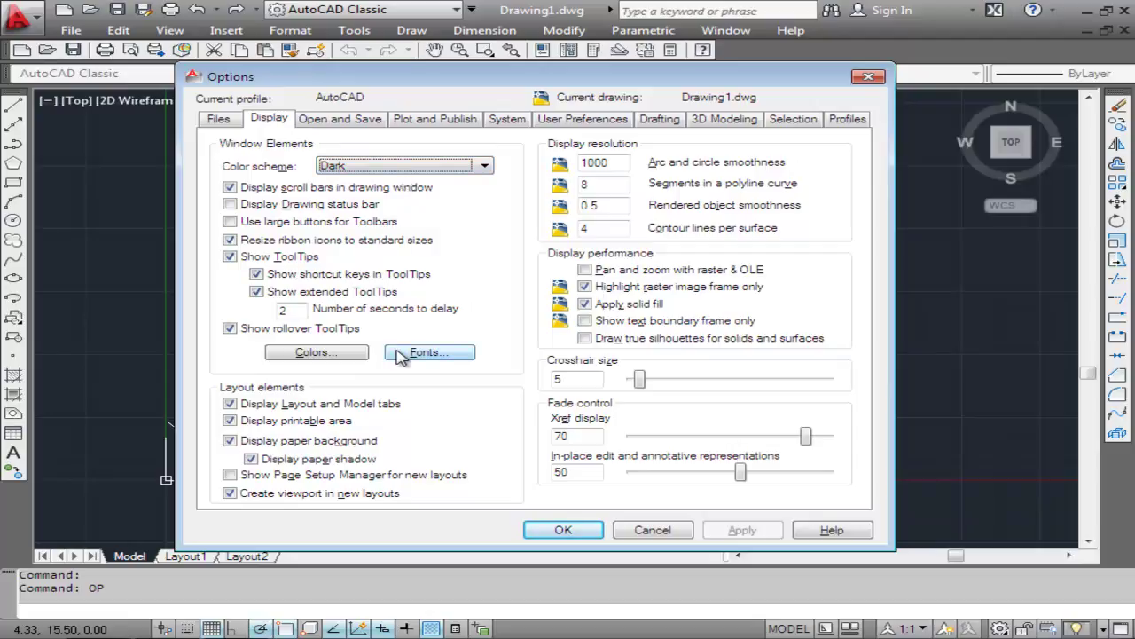
{"action": "left_click", "coordinate": [346, 355]}
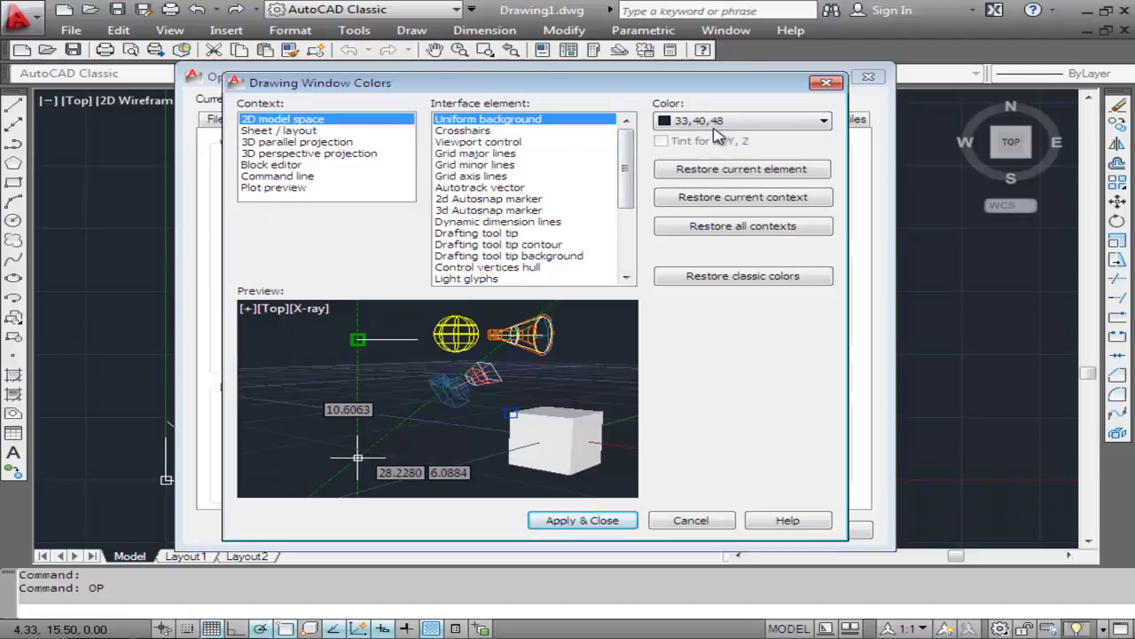
{"action": "left_click", "coordinate": [462, 133]}
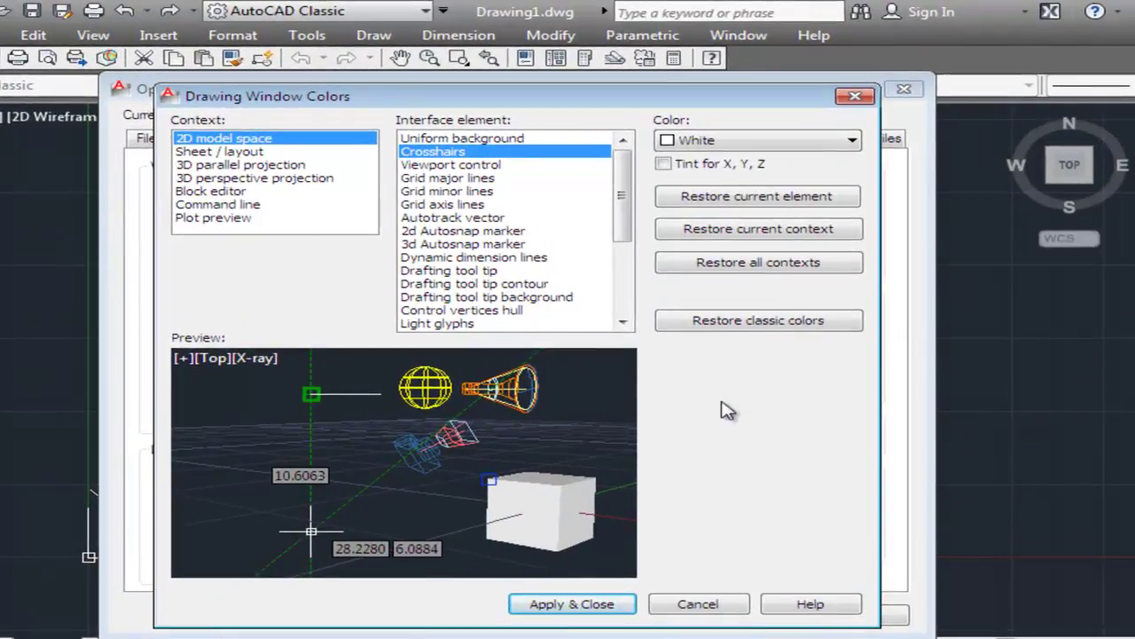
{"action": "left_click", "coordinate": [792, 144]}
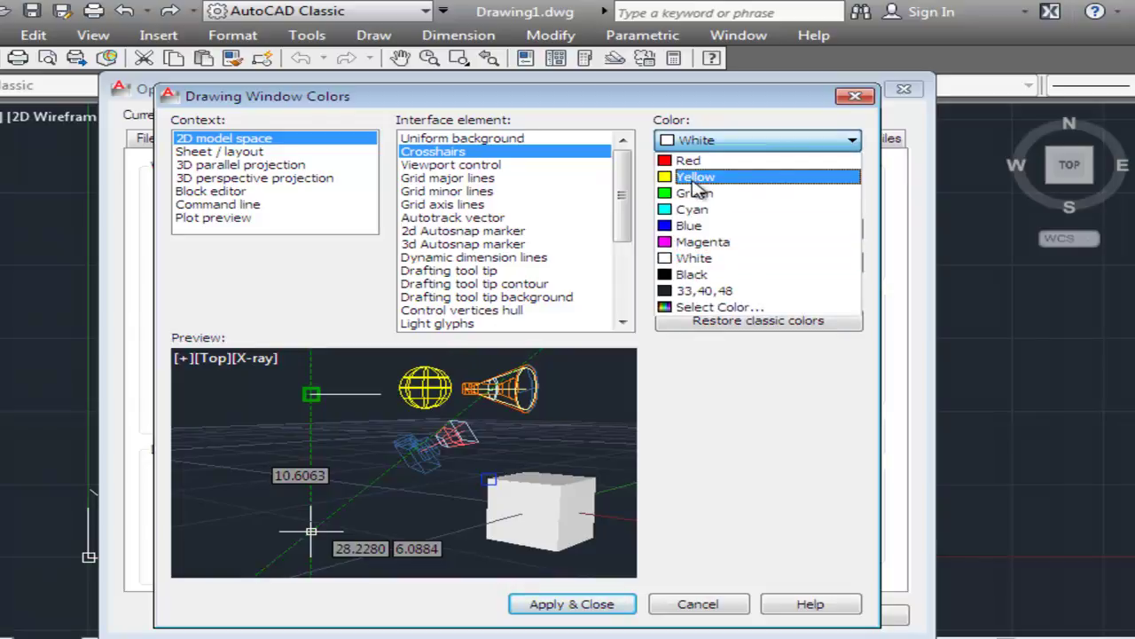
{"action": "left_click", "coordinate": [696, 180]}
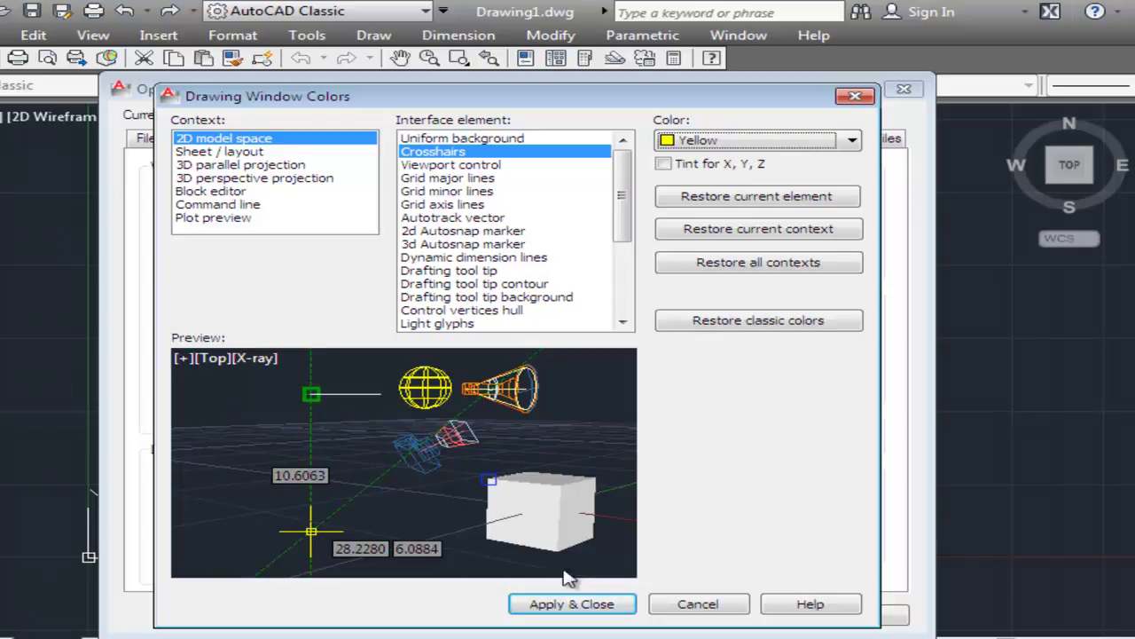
{"action": "left_click", "coordinate": [581, 604]}
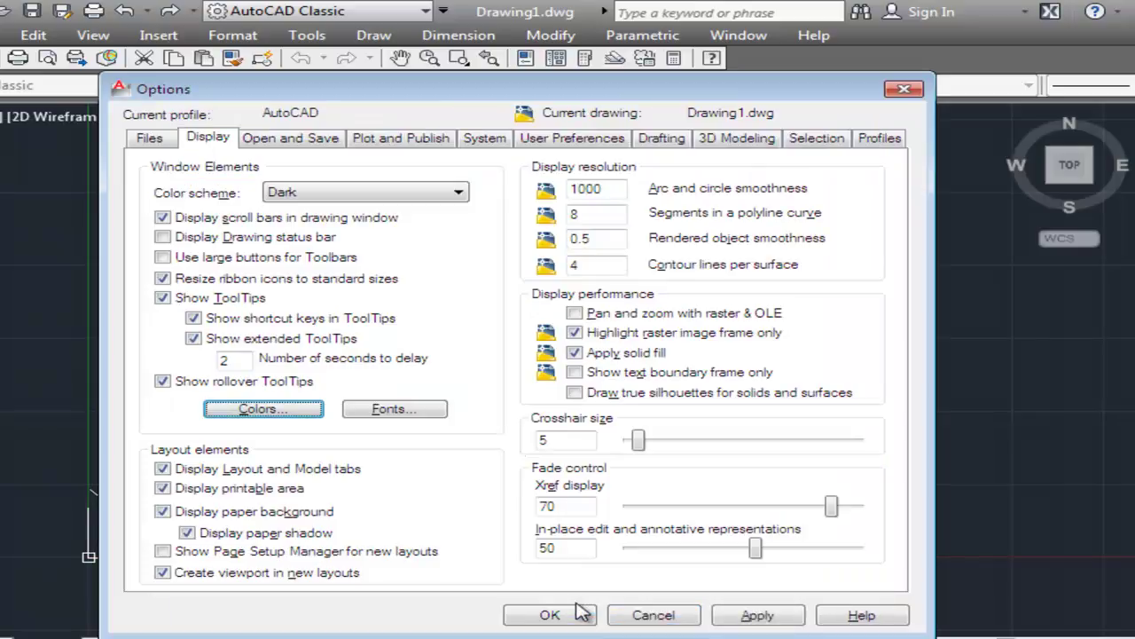
{"action": "left_click_drag", "start_coordinate": [639, 443], "coordinate": [897, 469]}
{"action": "left_click", "coordinate": [566, 618]}
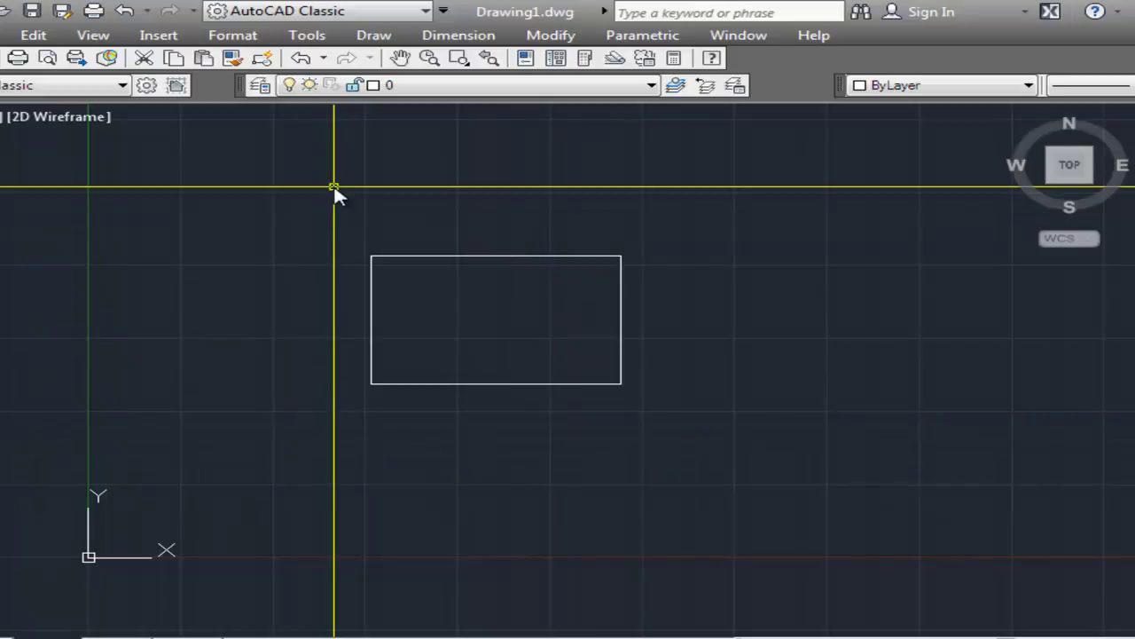
- Set the uniform background color of the sheet/layout context to yellow in the drawing window colors, and accept the options
{"action": "type", "text": "op"}
{"action": "key", "text": "Return"}
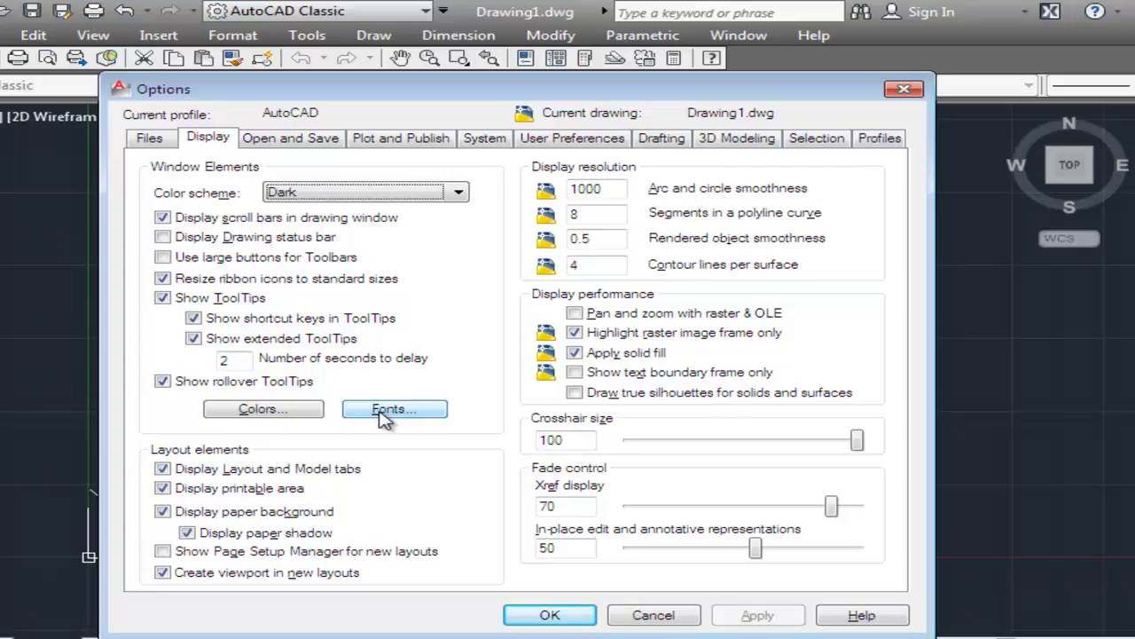
{"action": "left_click", "coordinate": [257, 409]}
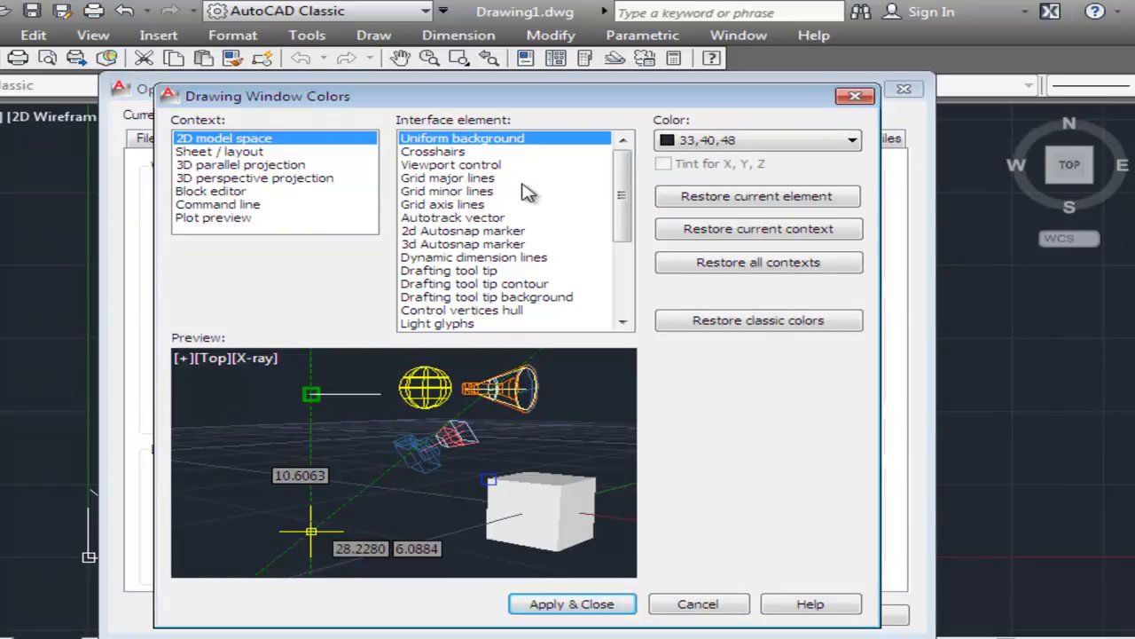
{"action": "left_click", "coordinate": [229, 152]}
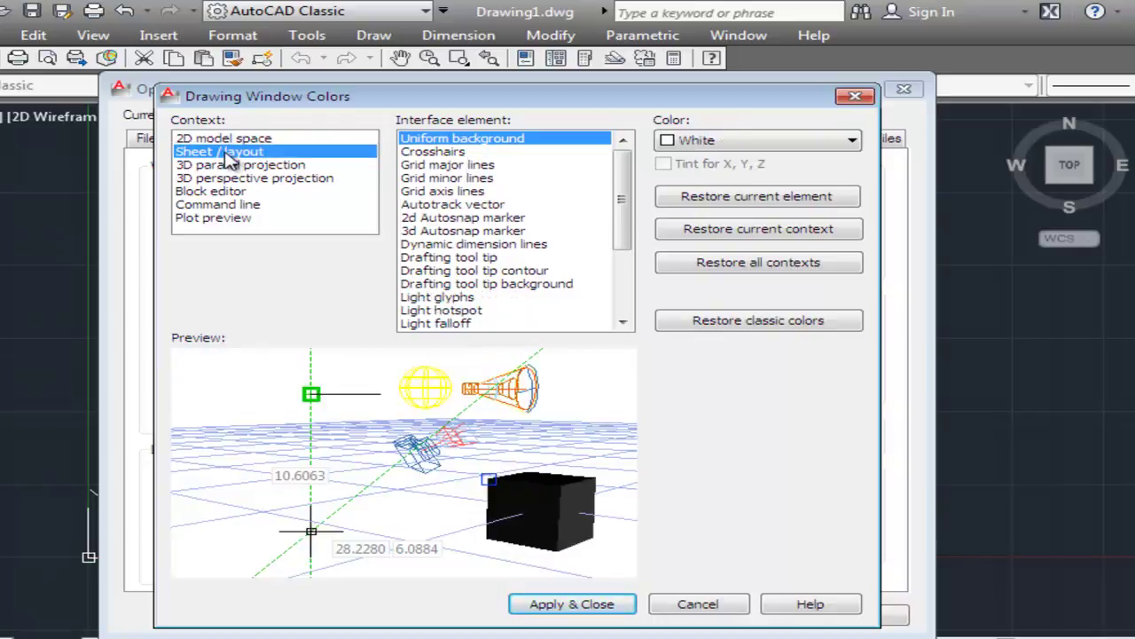
{"action": "left_click", "coordinate": [755, 141]}
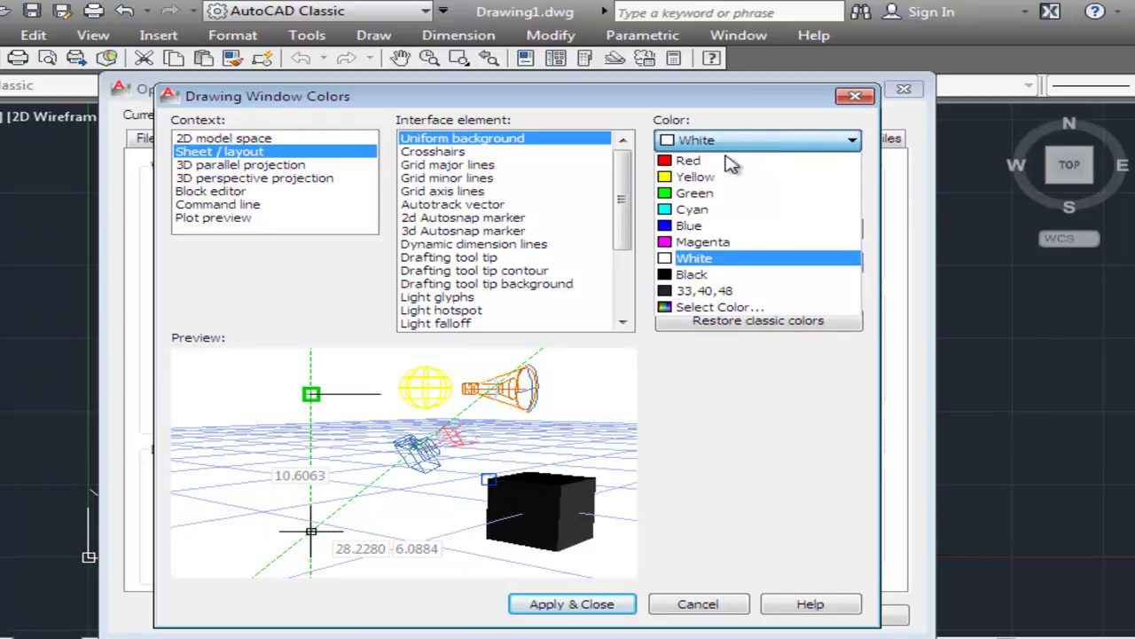
{"action": "left_click", "coordinate": [694, 177]}
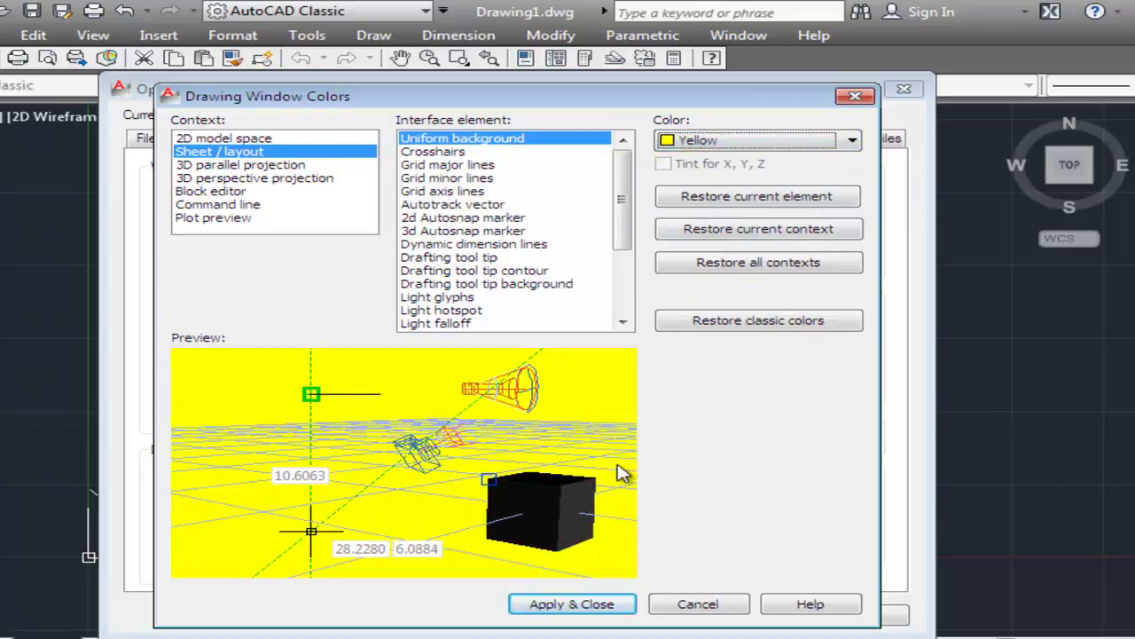
{"action": "left_click", "coordinate": [572, 604]}
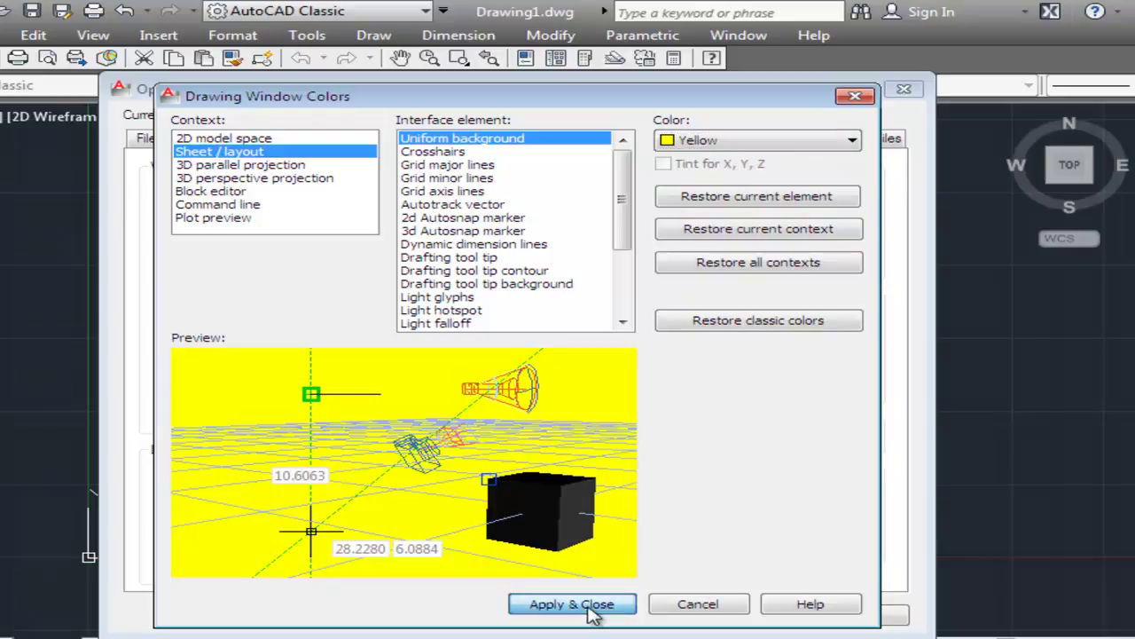
{"action": "left_click", "coordinate": [547, 614]}
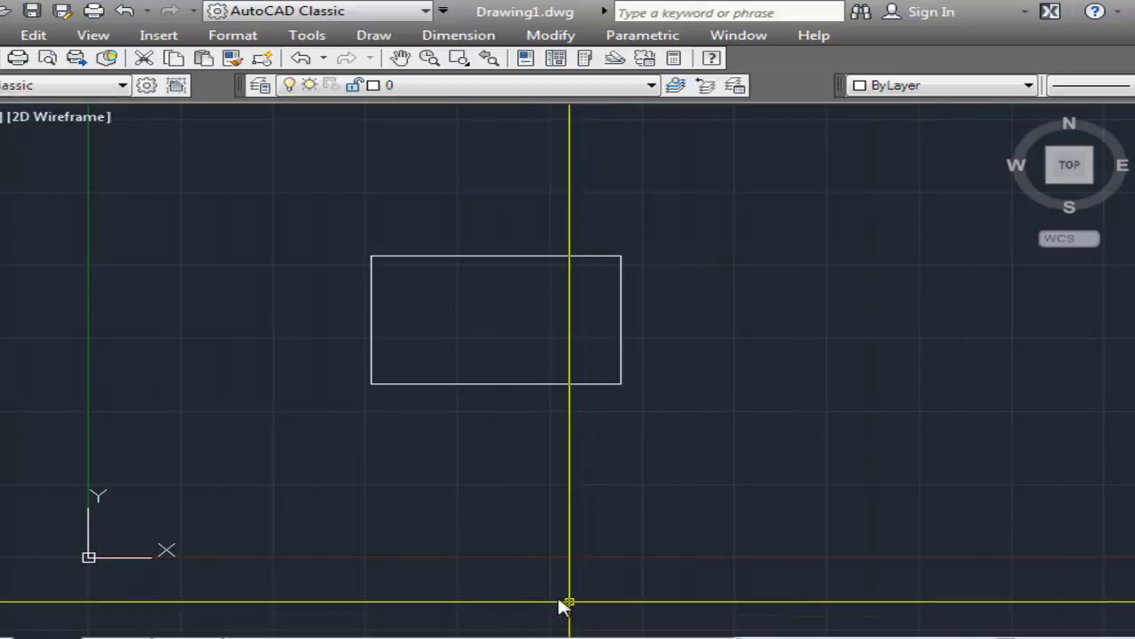
- Inspect the new sheet background in Layout1, switching between the layout and model space and ending on Layout1
{"action": "left_click", "coordinate": [111, 632]}
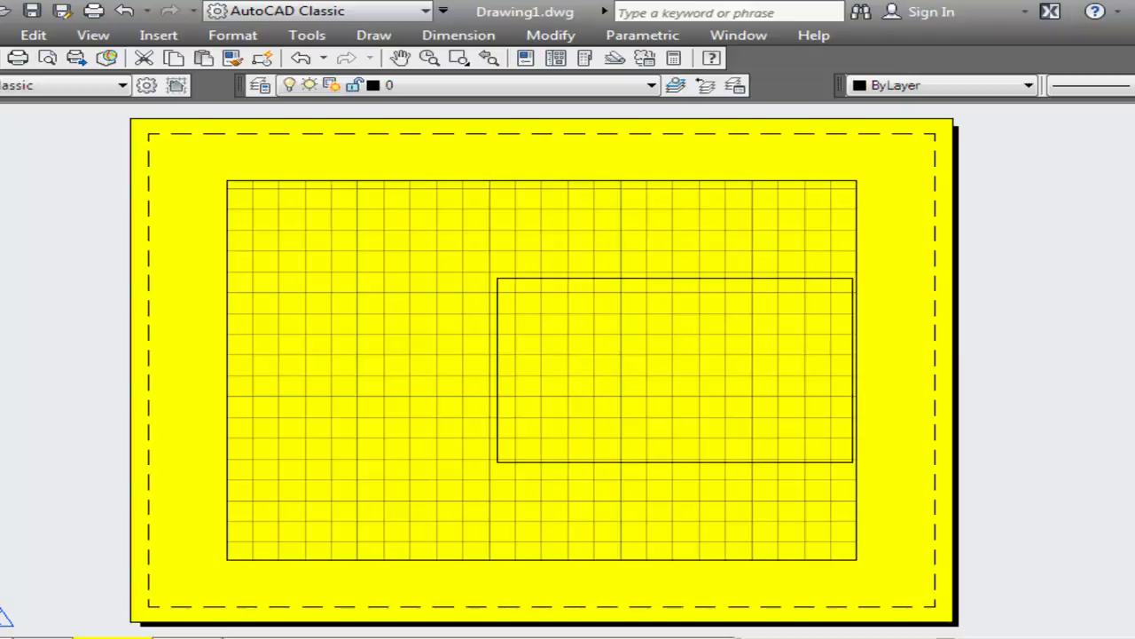
{"action": "left_click", "coordinate": [117, 637]}
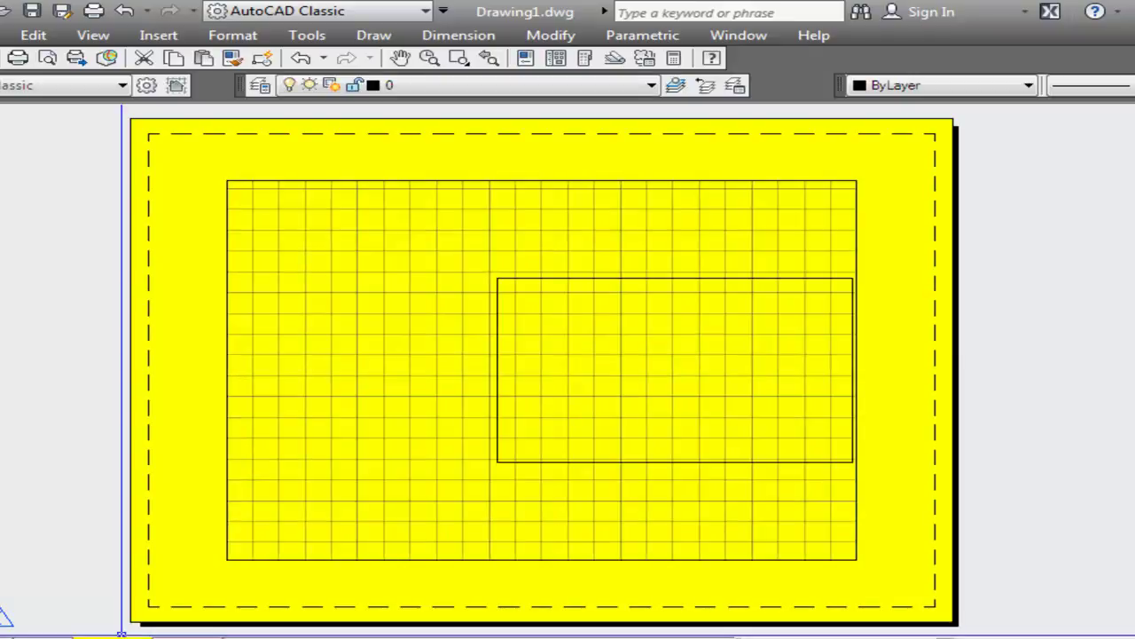
{"action": "left_click", "coordinate": [62, 637]}
{"action": "left_click", "coordinate": [113, 637]}
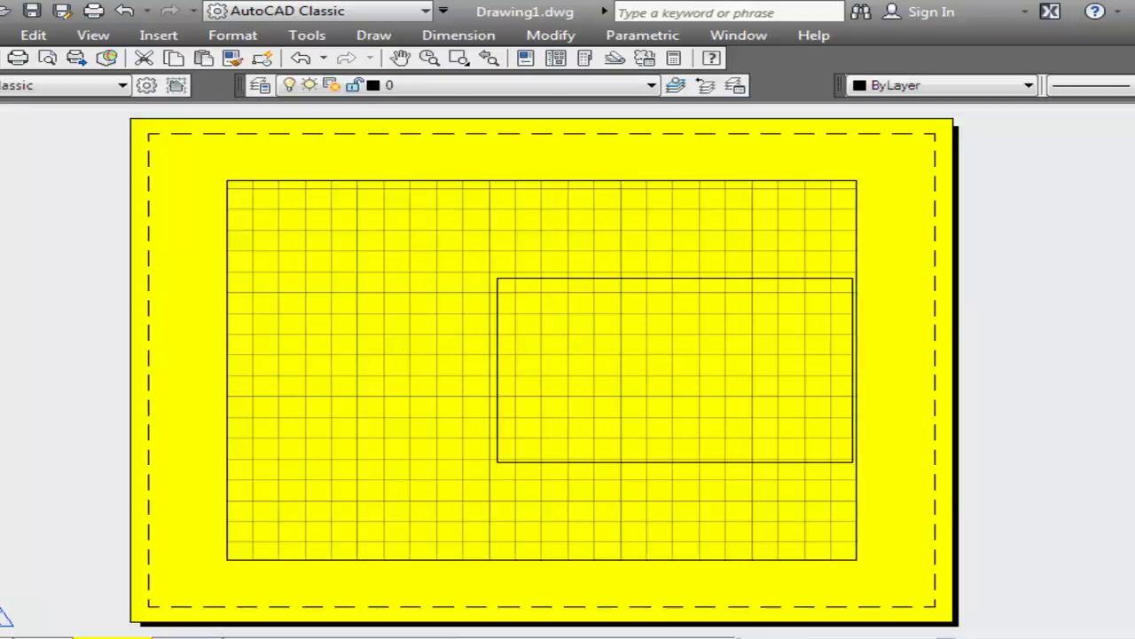
- Return to model space and set the uniform background of the sheet/layout context to white in the drawing window colors
{"action": "left_click", "coordinate": [50, 636]}
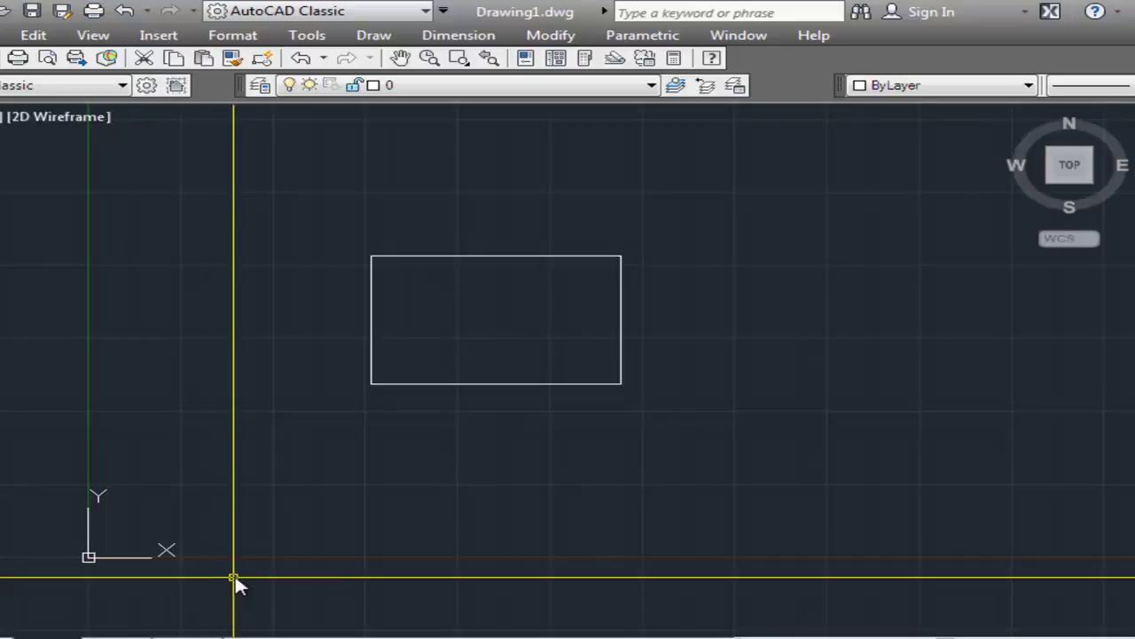
{"action": "type", "text": "op"}
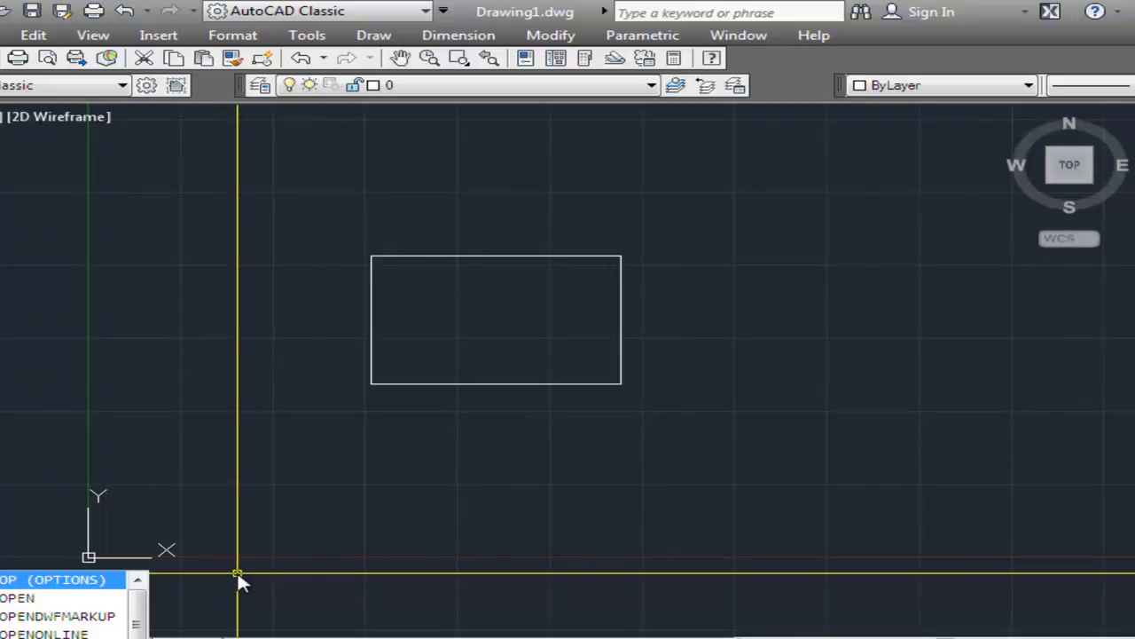
{"action": "key", "text": "Return"}
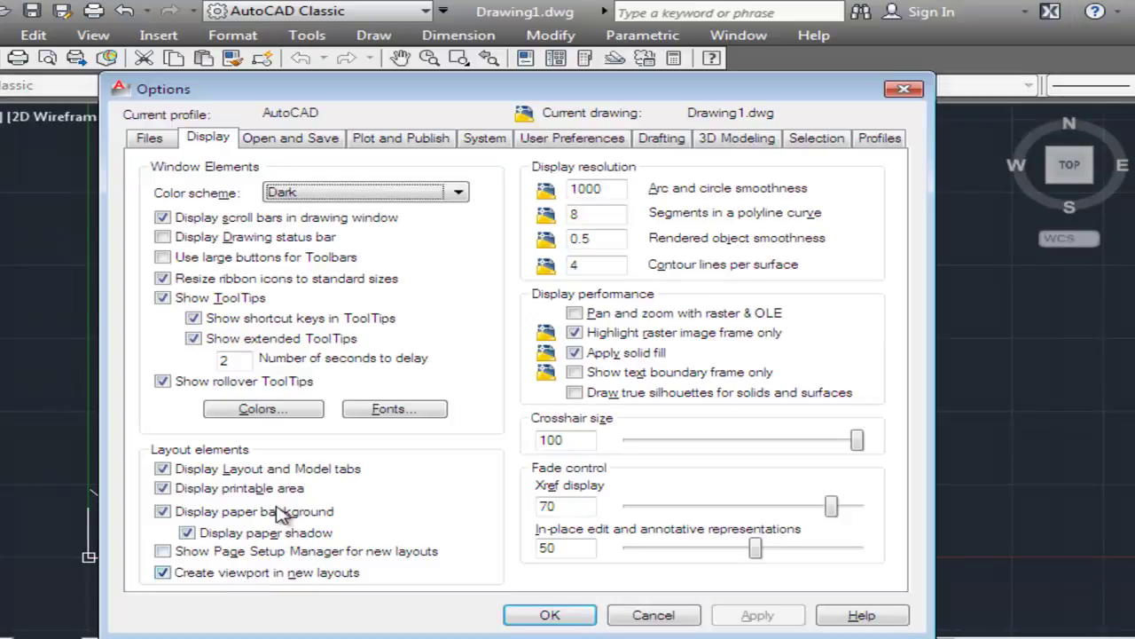
{"action": "left_click", "coordinate": [282, 408]}
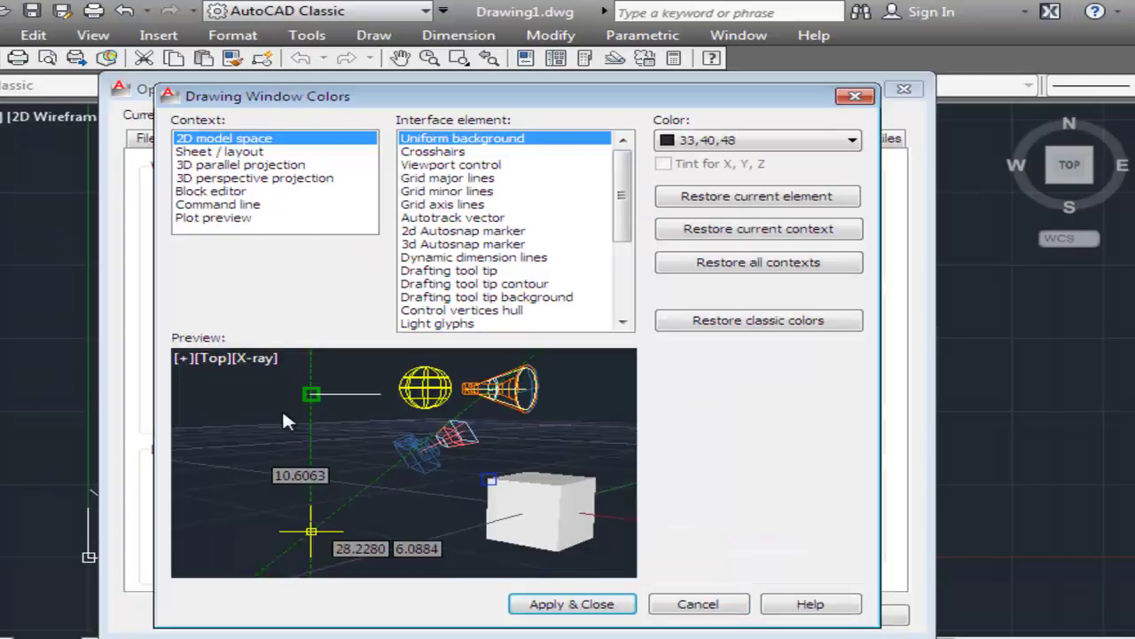
{"action": "left_click", "coordinate": [252, 152]}
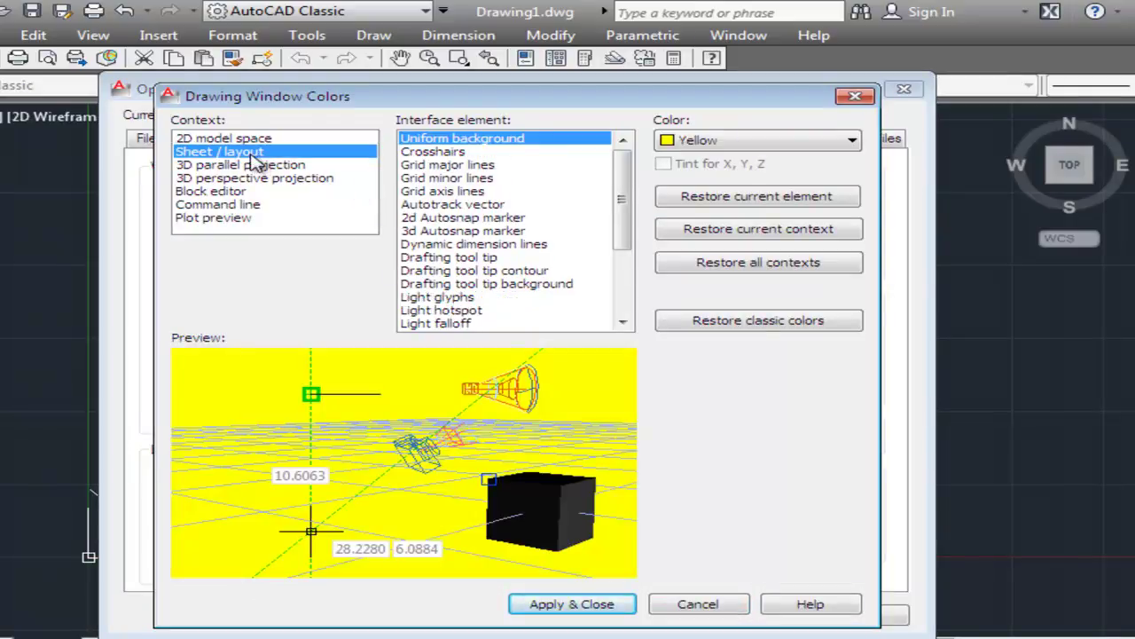
{"action": "left_click", "coordinate": [733, 144]}
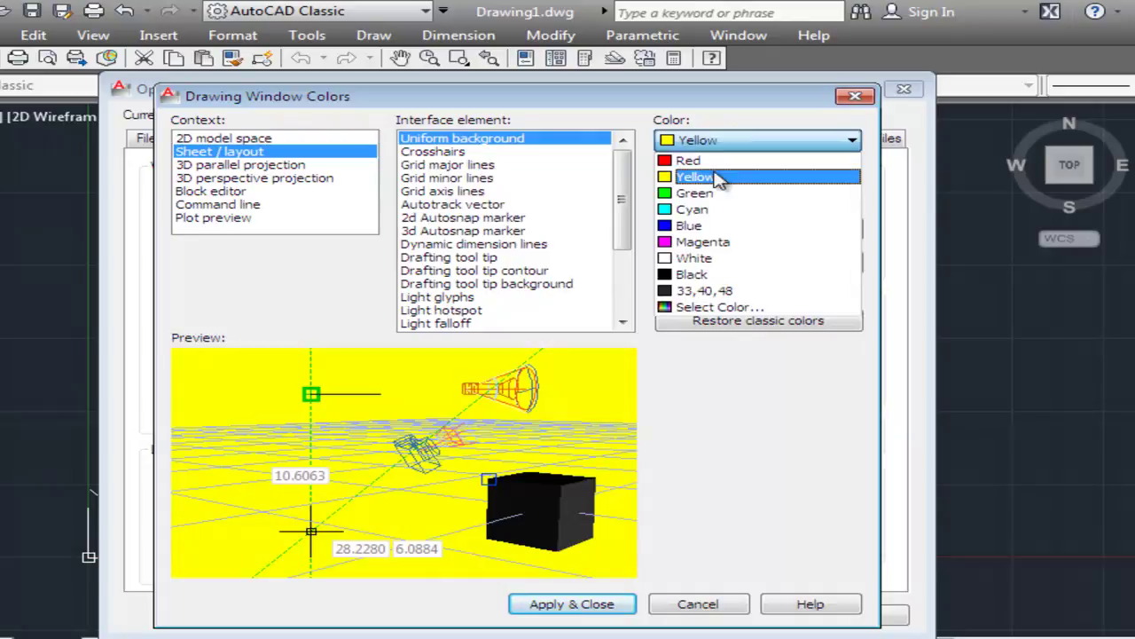
{"action": "left_click", "coordinate": [695, 259]}
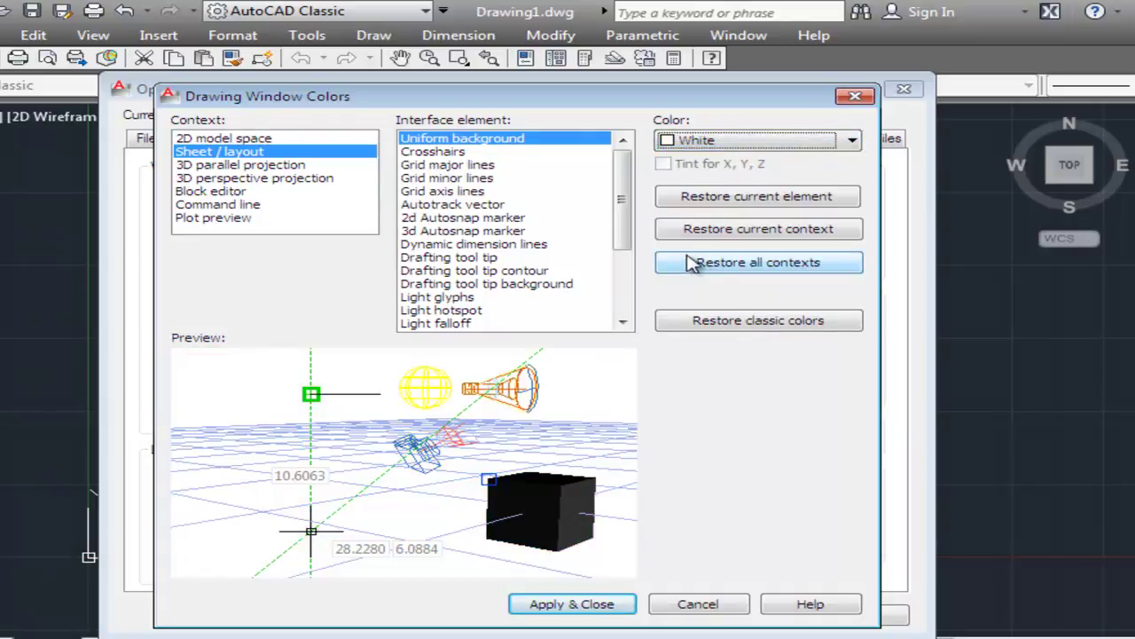
- Set the uniform background of the 3D parallel projection context to black
{"action": "left_click", "coordinate": [290, 166]}
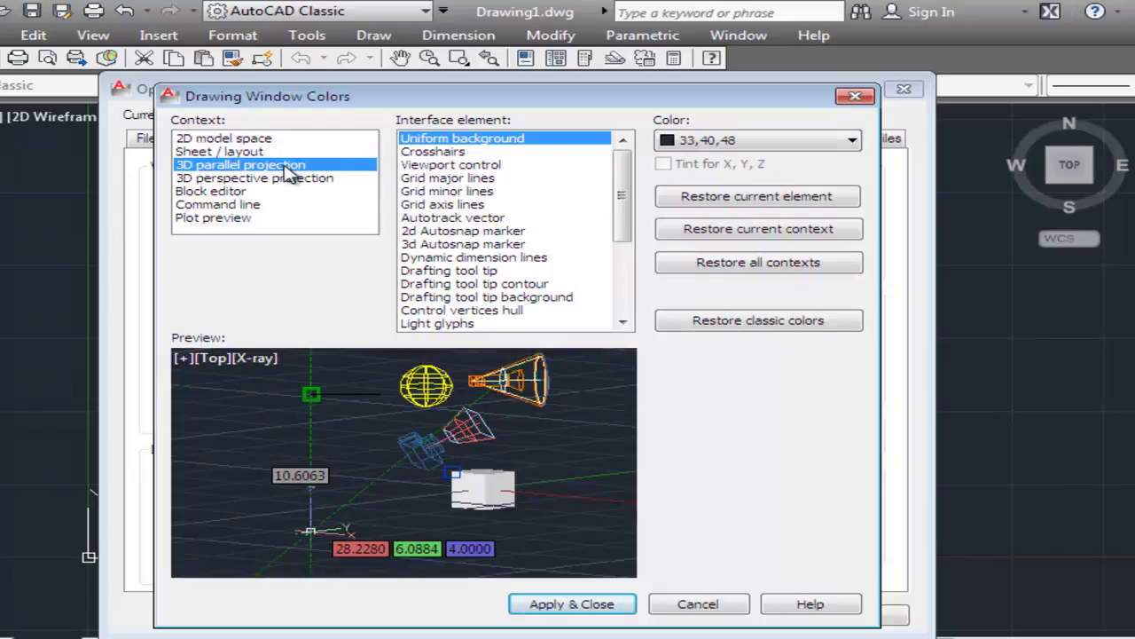
{"action": "left_click", "coordinate": [732, 146]}
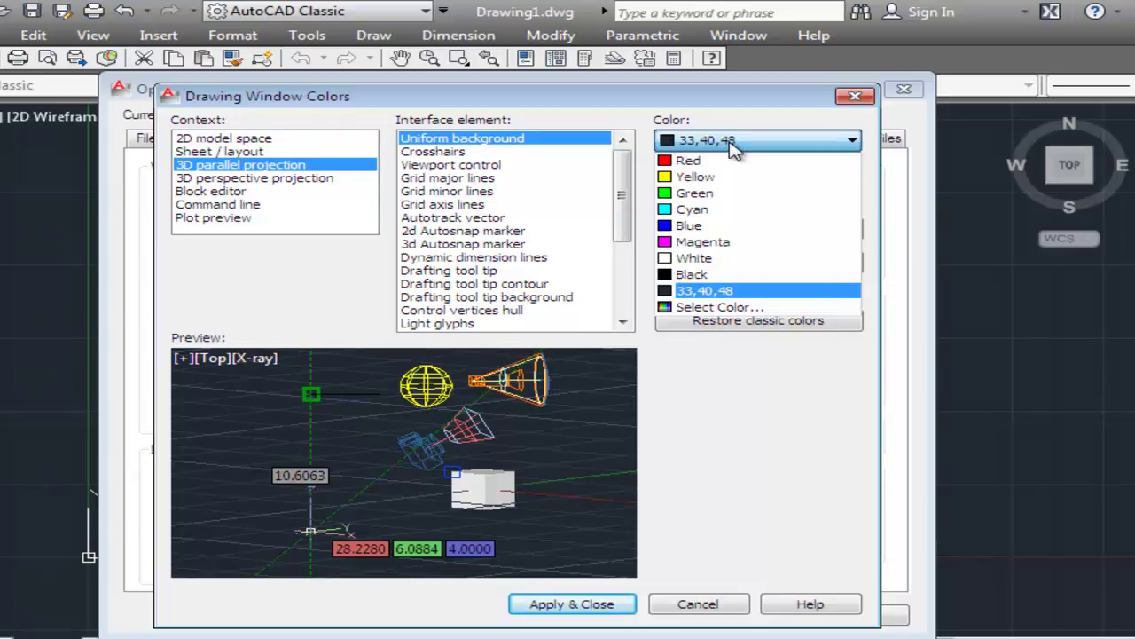
{"action": "left_click", "coordinate": [690, 277]}
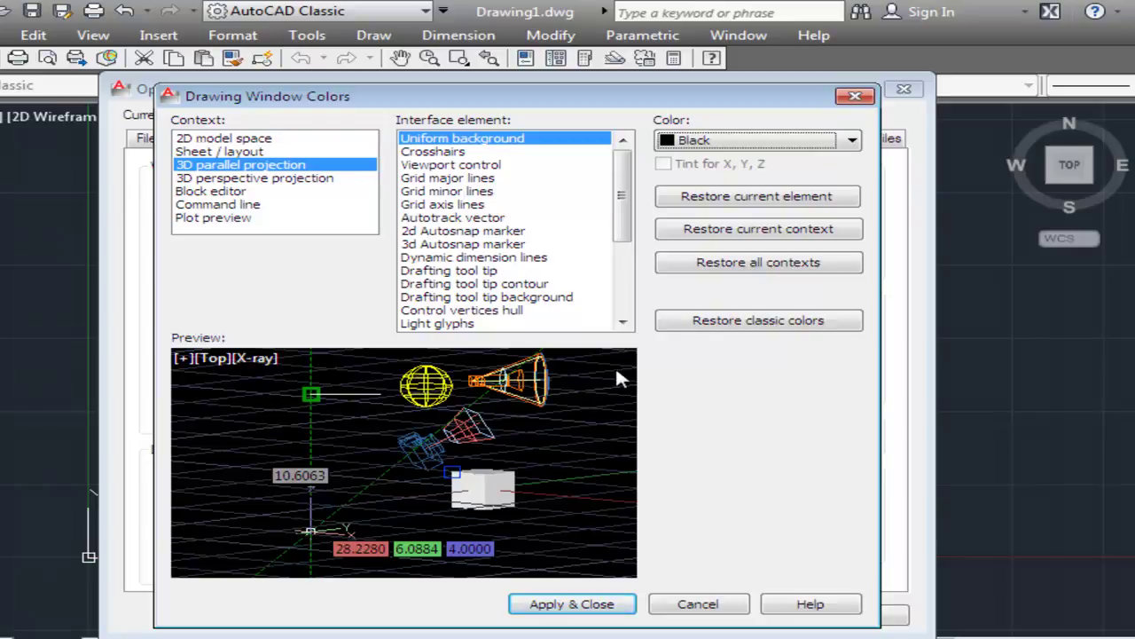
- Set the top of sky background of the 3D perspective projection context to black, then apply the colors and accept the options
{"action": "left_click", "coordinate": [301, 181]}
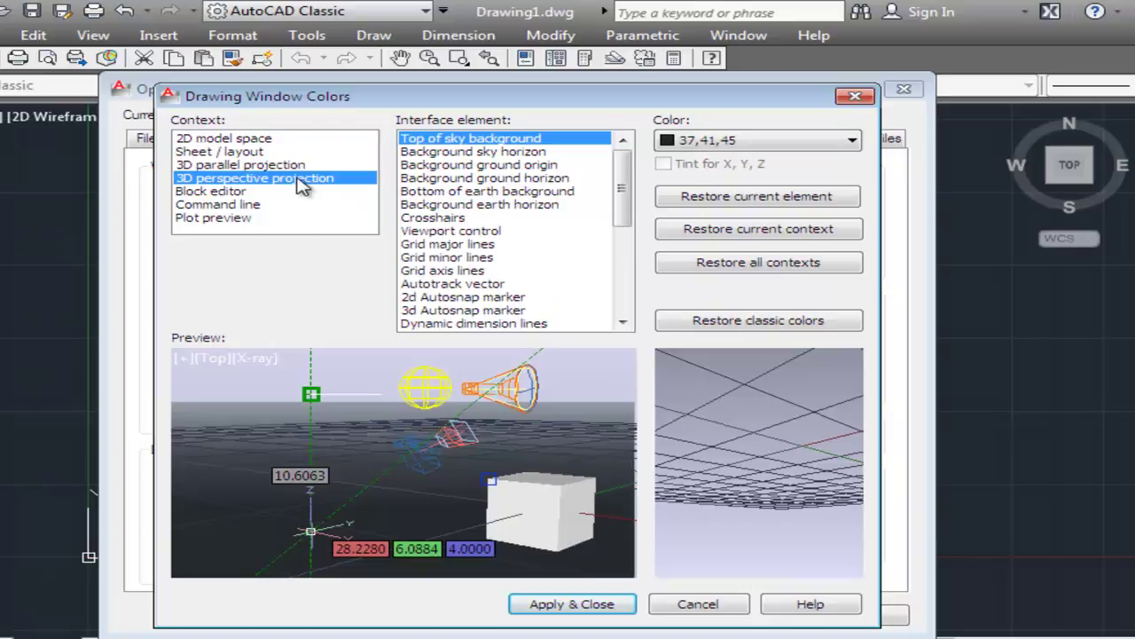
{"action": "left_click", "coordinate": [745, 144]}
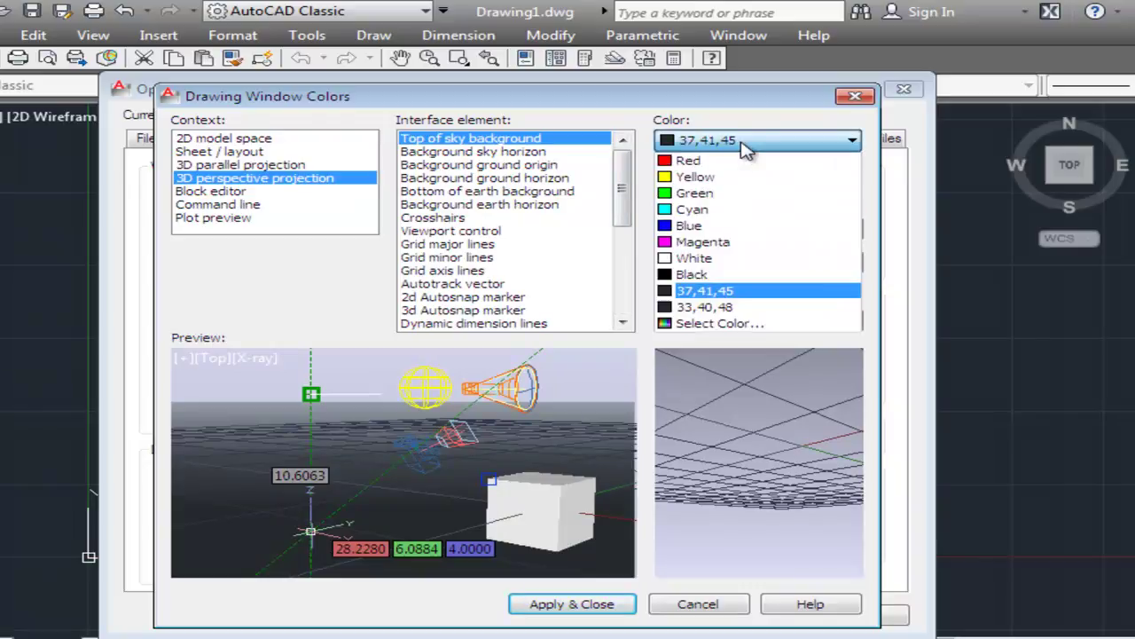
{"action": "left_click", "coordinate": [694, 274]}
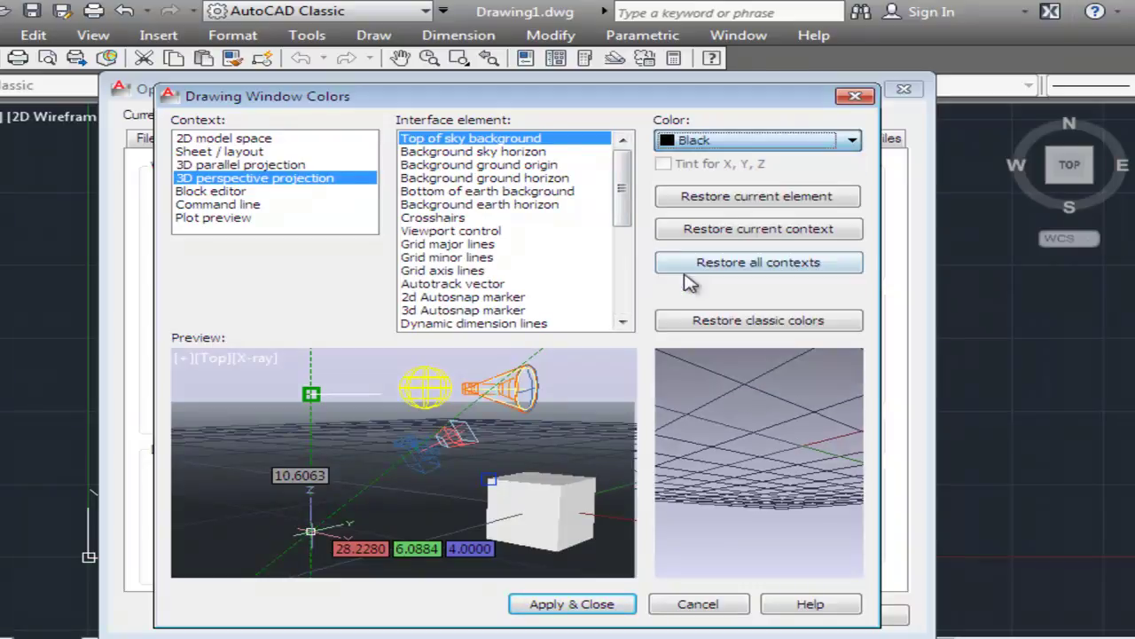
{"action": "left_click", "coordinate": [592, 609]}
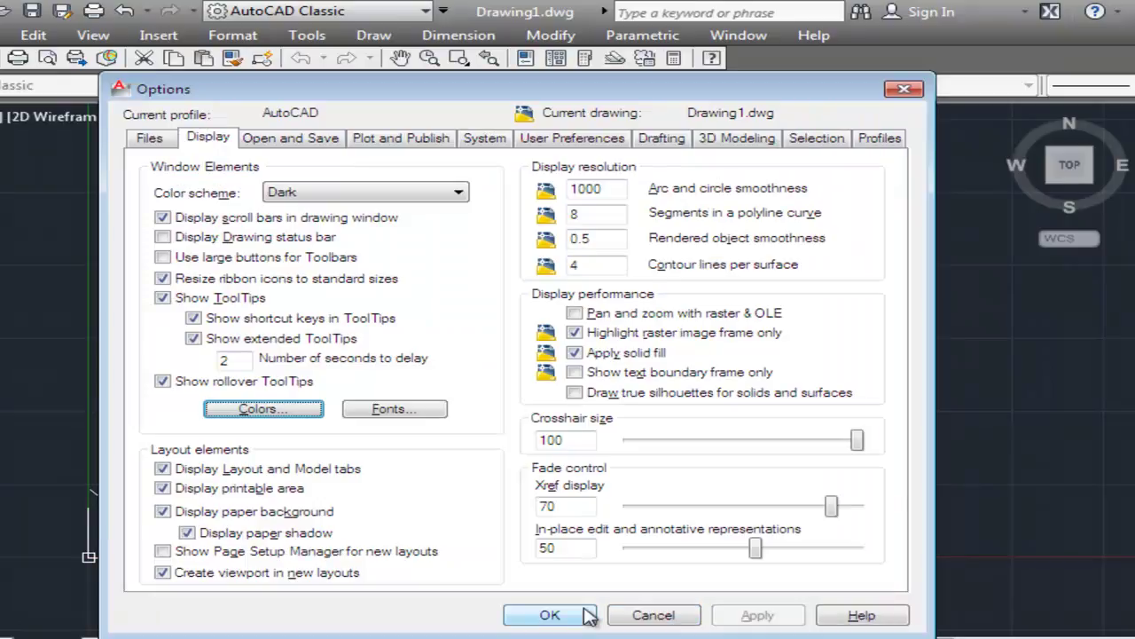
{"action": "left_click", "coordinate": [588, 616]}
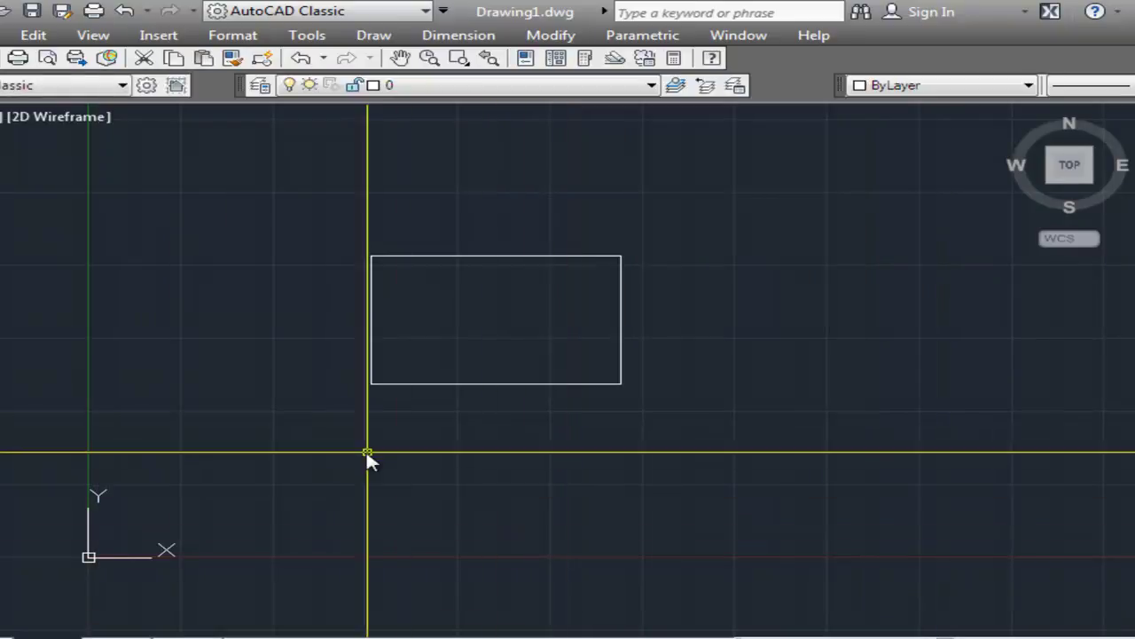
{"action": "key", "text": "Escape"}
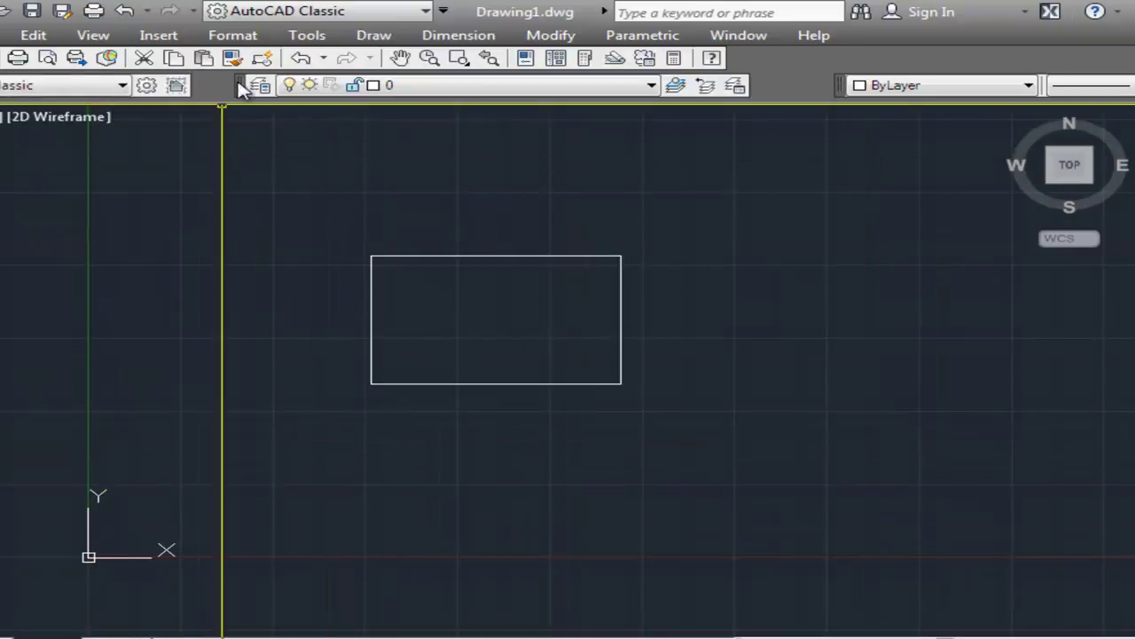
- Set the command line window font style to Bold in the display options, accept the options and check the command history text
{"action": "left_click", "coordinate": [307, 35]}
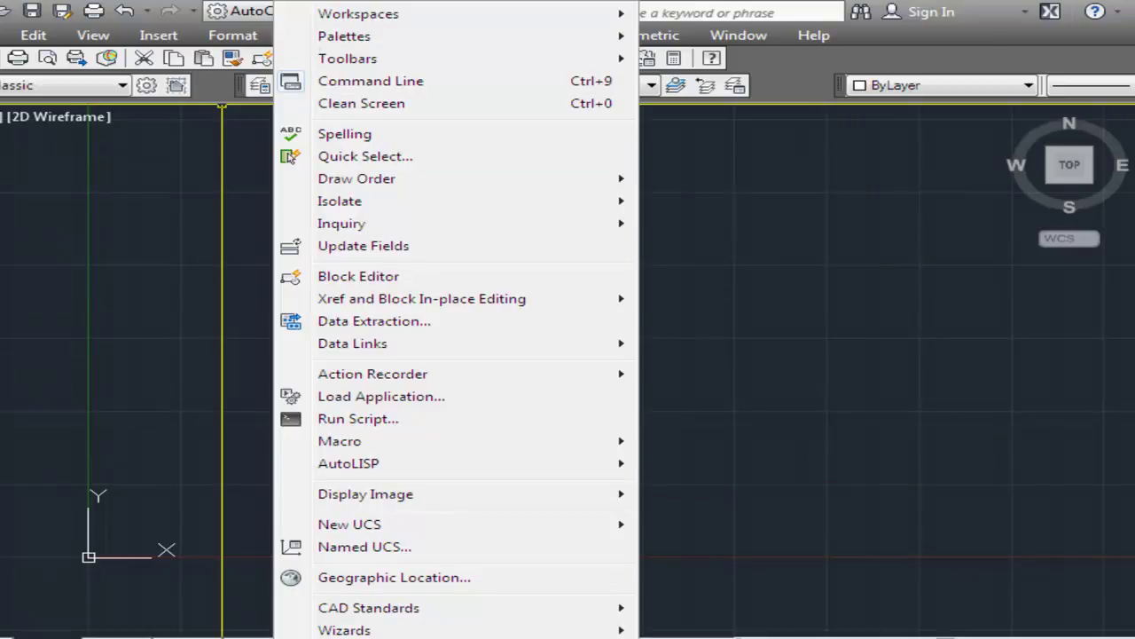
{"action": "left_click", "coordinate": [390, 637]}
{"action": "left_click", "coordinate": [315, 408]}
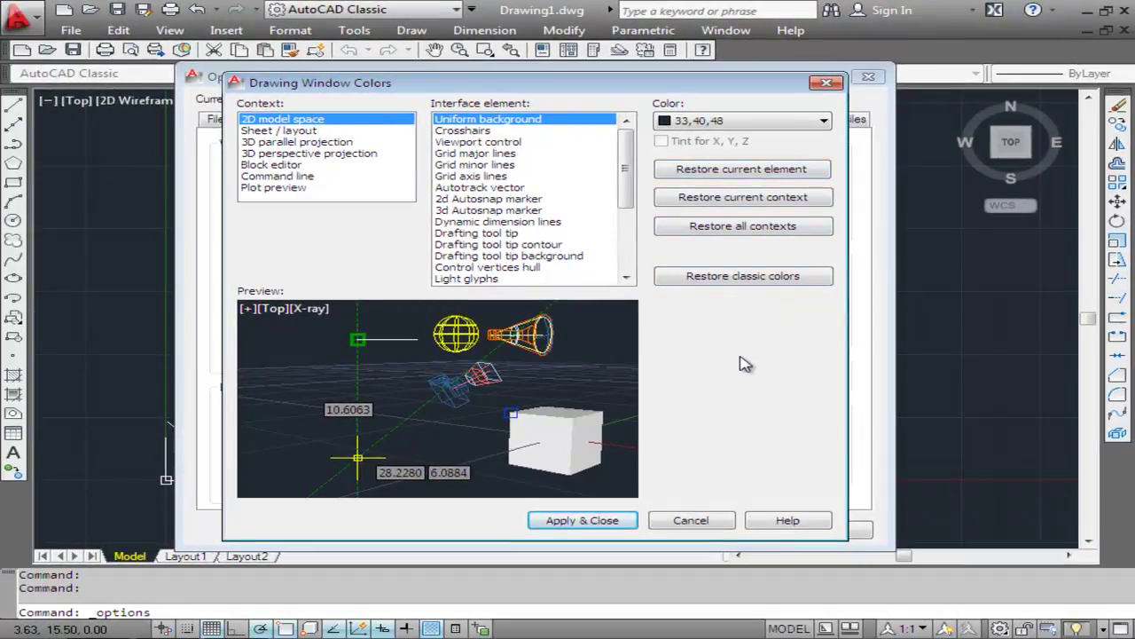
{"action": "left_click", "coordinate": [603, 522]}
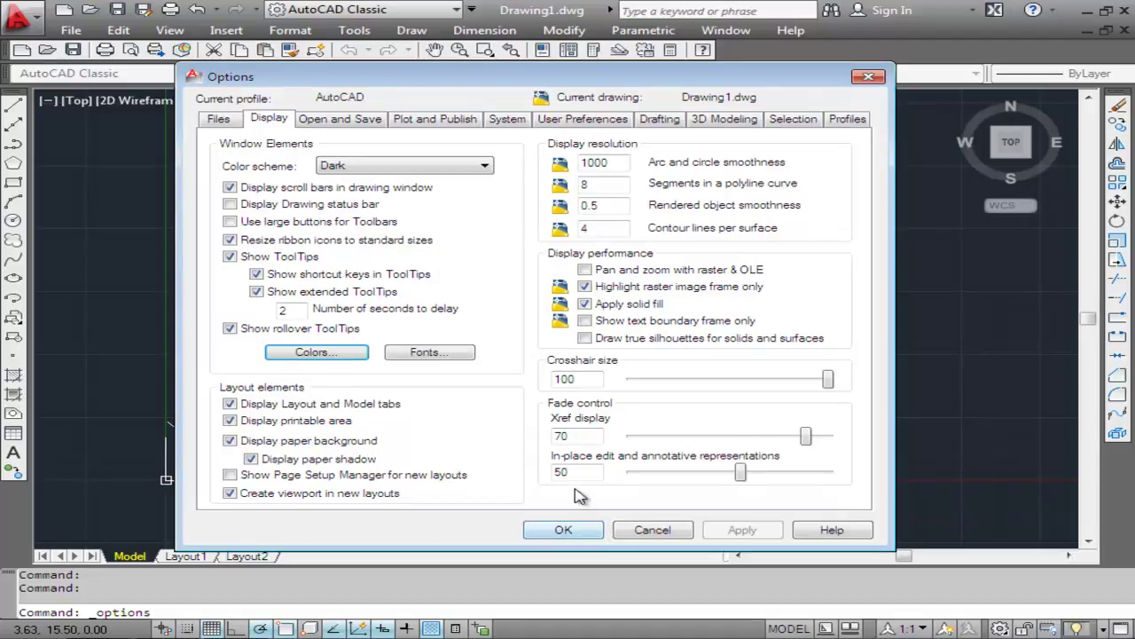
{"action": "left_click", "coordinate": [431, 352]}
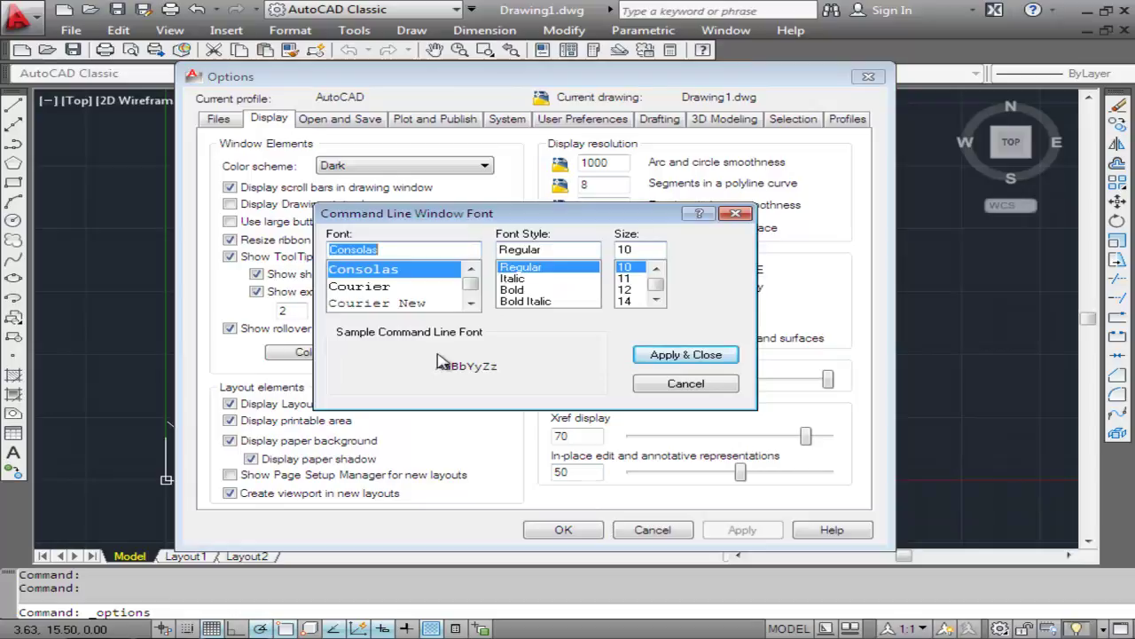
{"action": "left_click", "coordinate": [515, 291]}
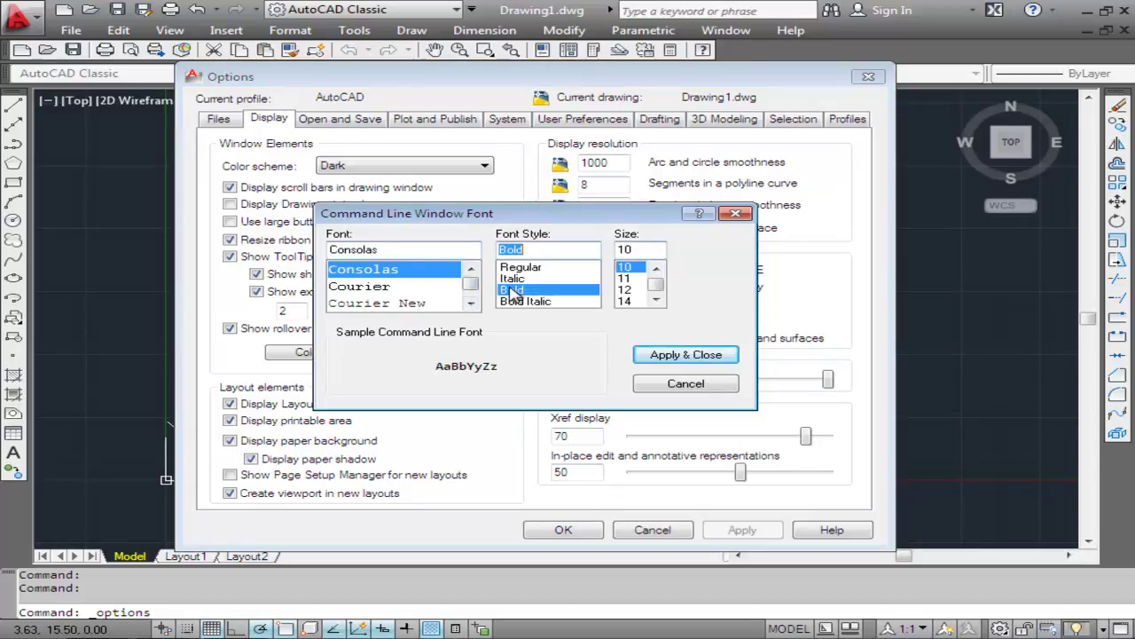
{"action": "left_click", "coordinate": [699, 360]}
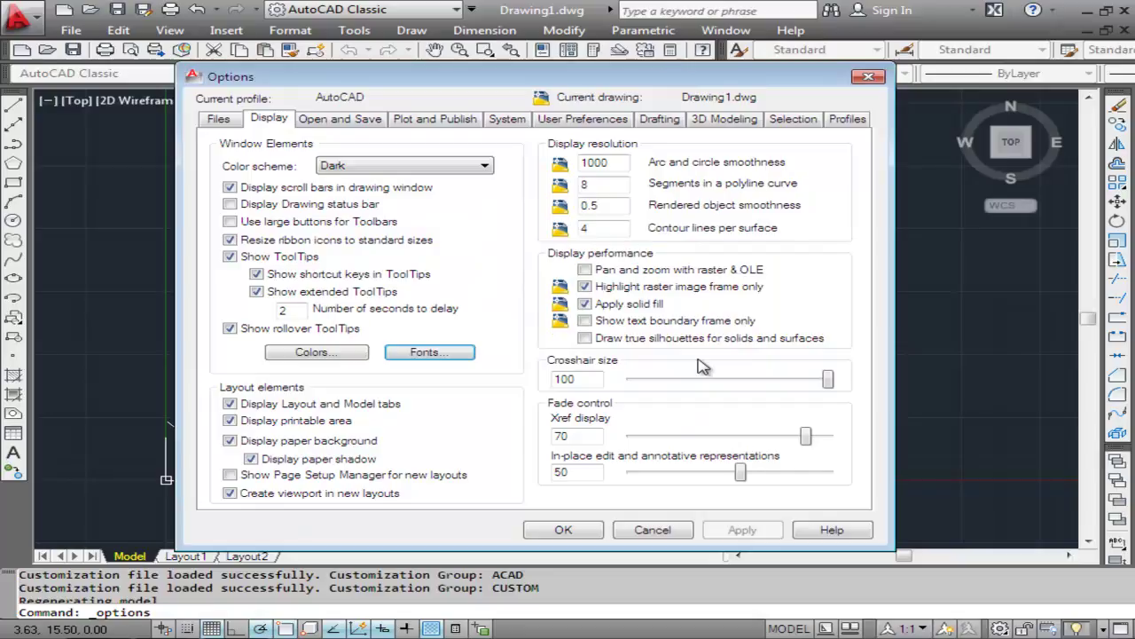
{"action": "left_click", "coordinate": [571, 536]}
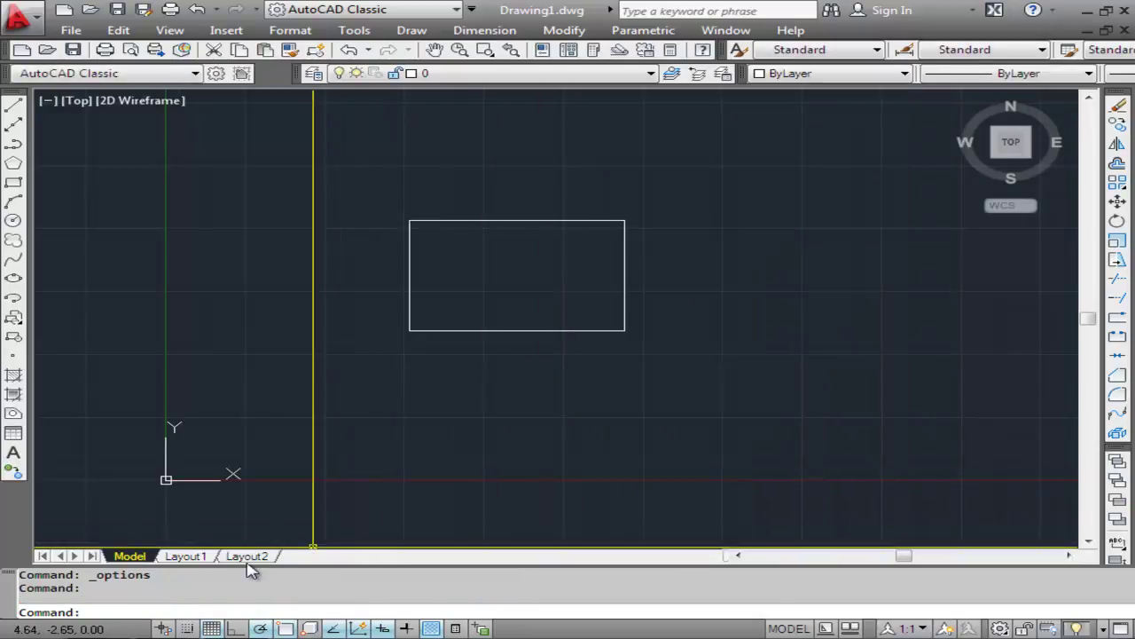
{"action": "left_click_drag", "start_coordinate": [21, 575], "coordinate": [153, 585]}
{"action": "left_click", "coordinate": [396, 477]}
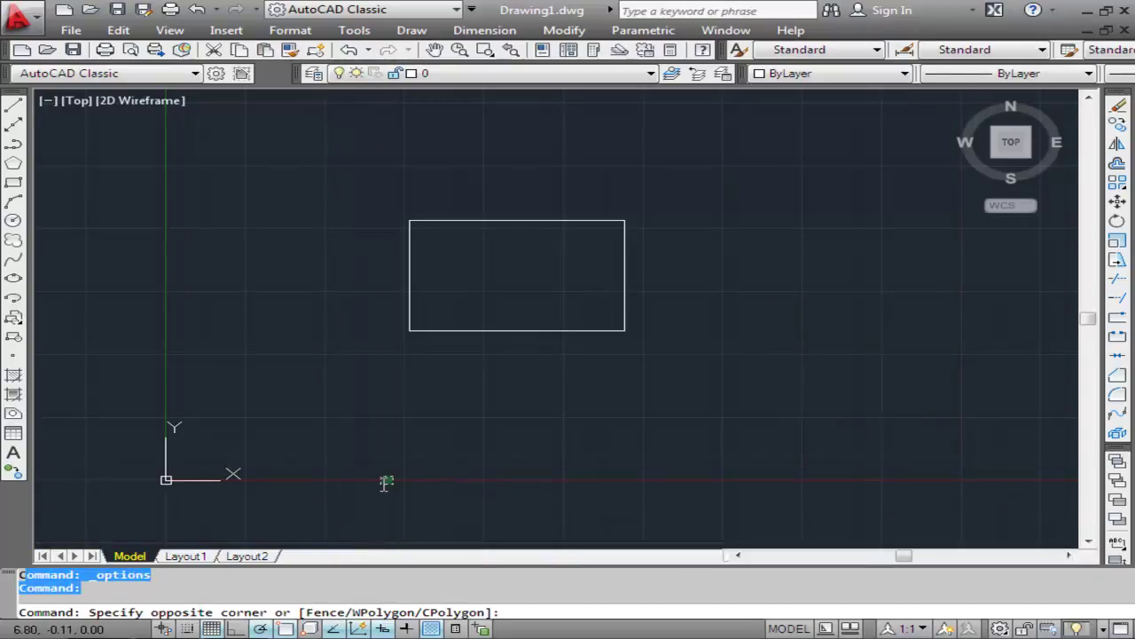
{"action": "key", "text": "Escape"}
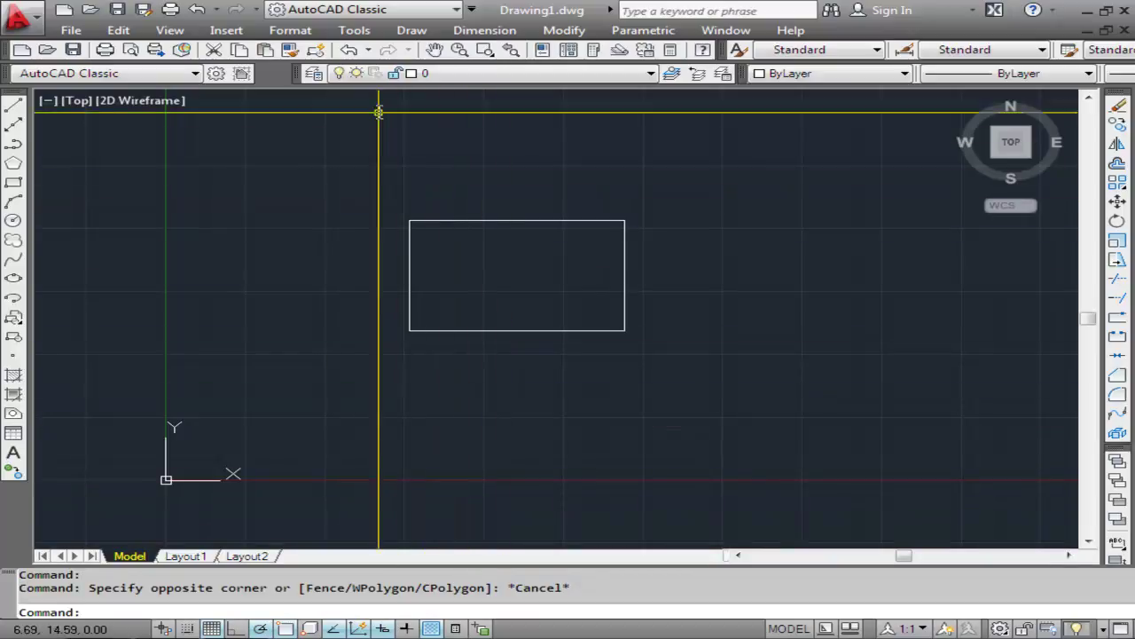
- Turn off the display of the Layout and Model tabs in the display options and accept the options
{"action": "left_click", "coordinate": [353, 31]}
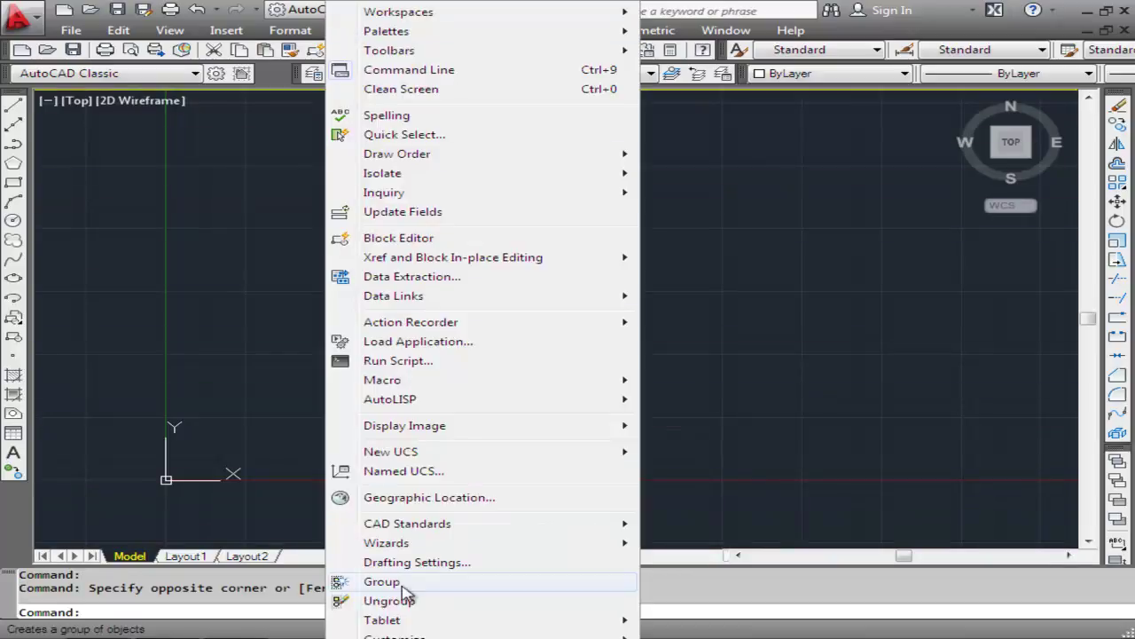
{"action": "left_click", "coordinate": [395, 638]}
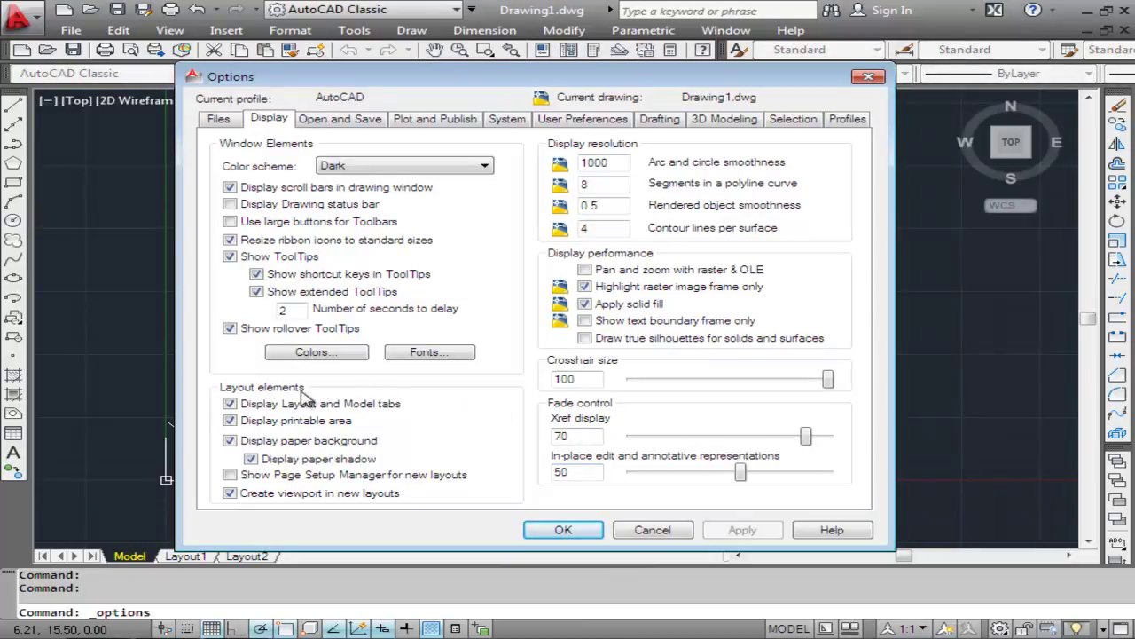
{"action": "left_click", "coordinate": [231, 404]}
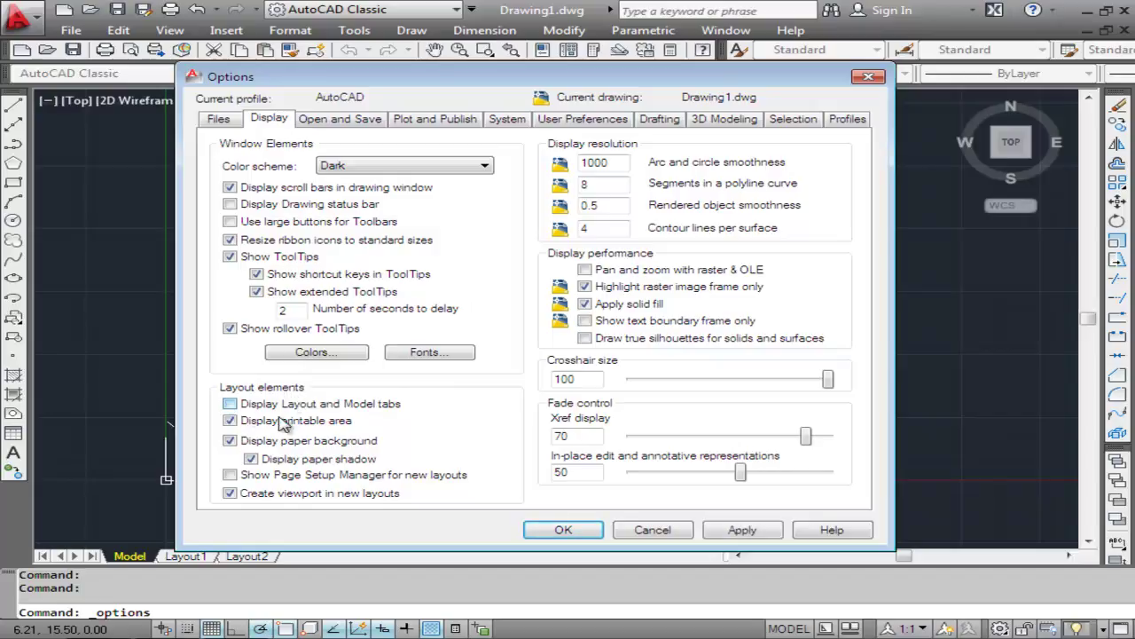
{"action": "left_click", "coordinate": [565, 529]}
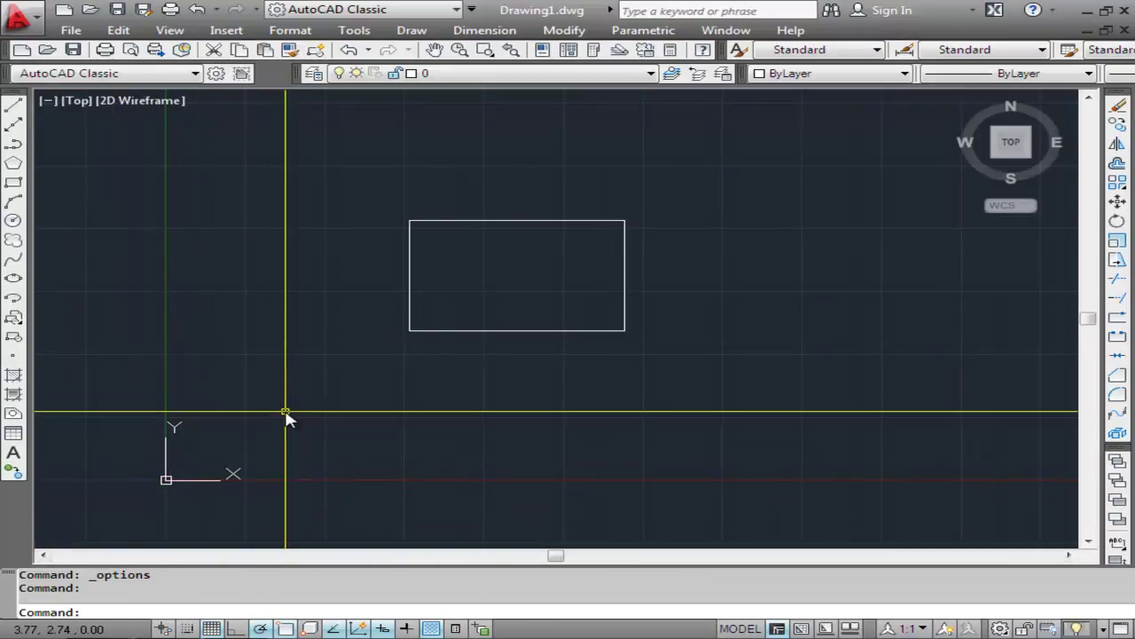
- Turn the Layout and Model tabs display back on and apply it, and toggle Show Page Setup Manager for new layouts on and off
{"action": "key", "text": "Return"}
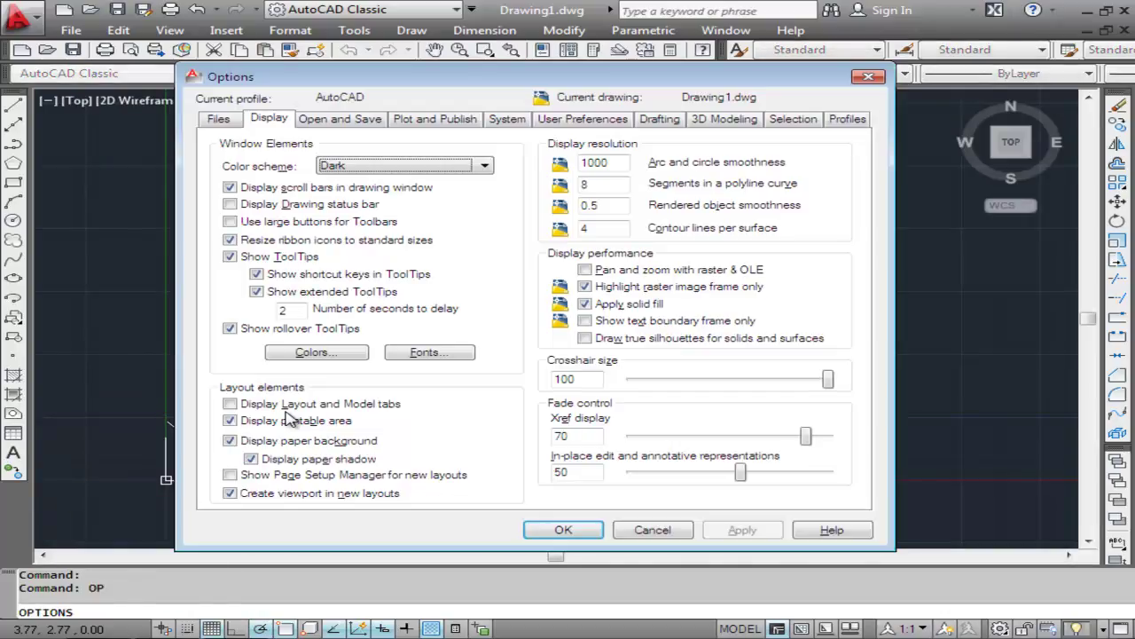
{"action": "left_click", "coordinate": [230, 404]}
{"action": "left_click", "coordinate": [742, 530]}
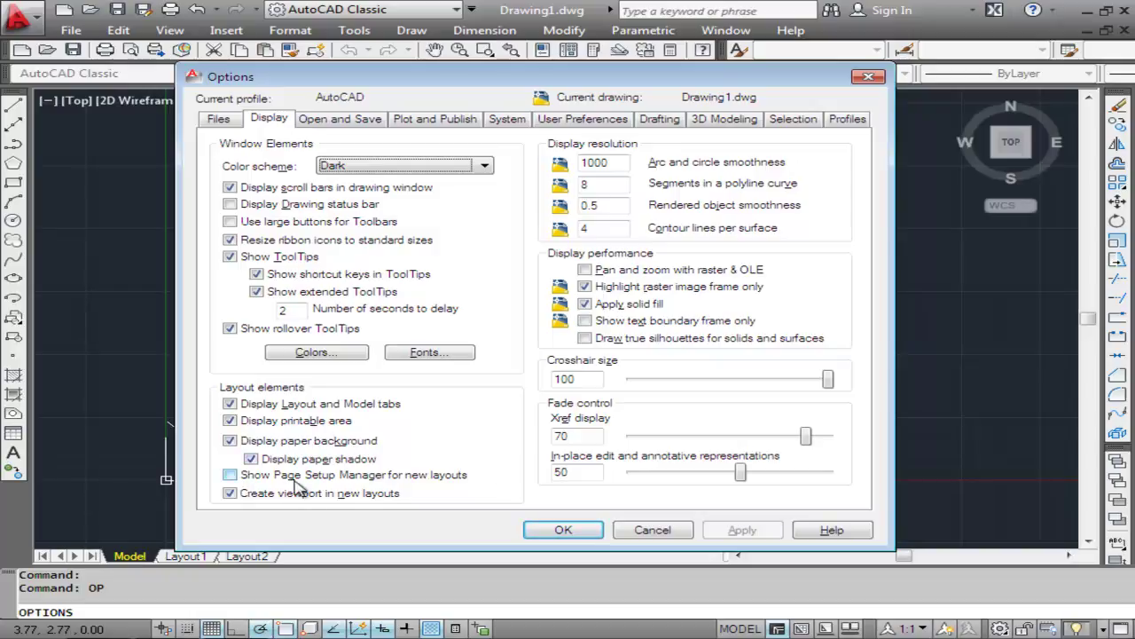
{"action": "left_click", "coordinate": [230, 476]}
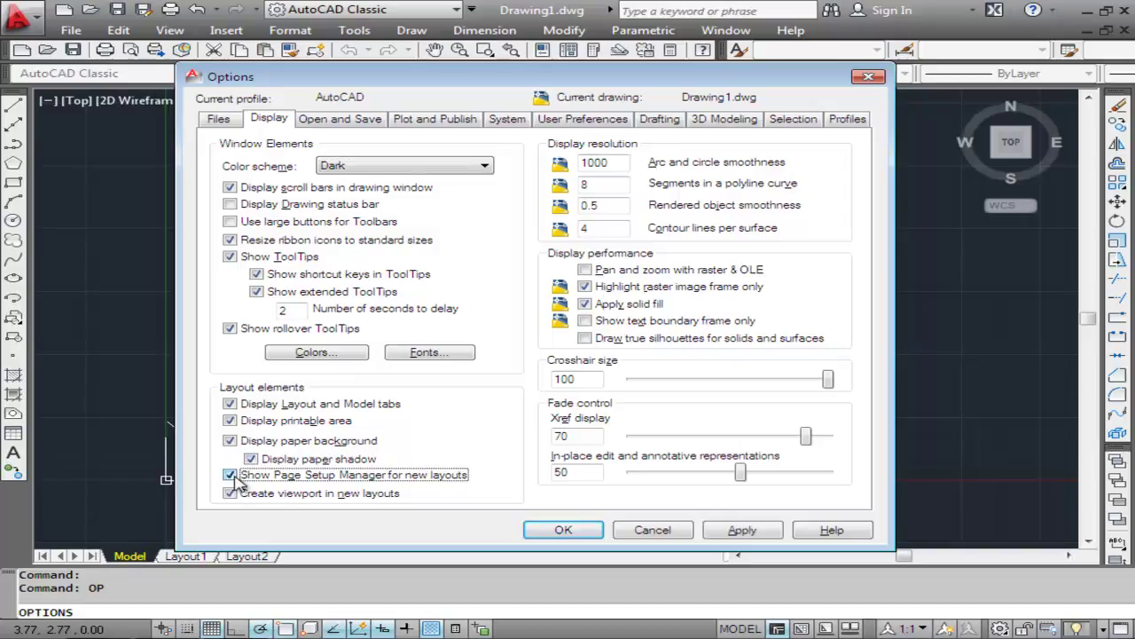
{"action": "left_click", "coordinate": [230, 476]}
- Review the available save-as file formats in the Open and Save options, keeping AutoCAD 2010 Drawing (*.dwg)
{"action": "left_click", "coordinate": [375, 122]}
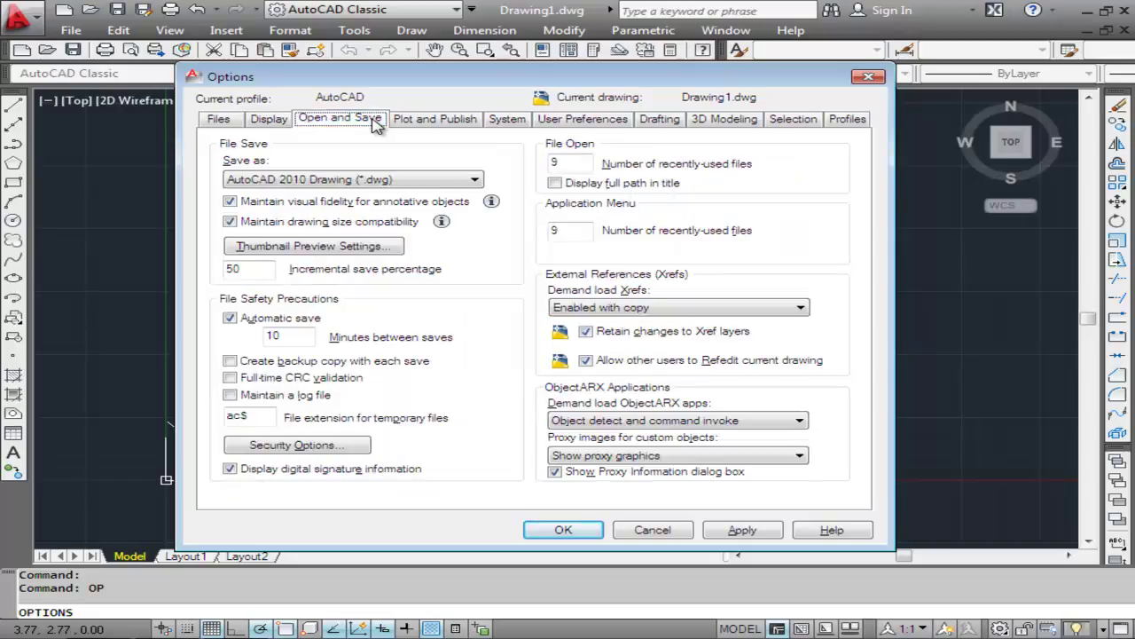
{"action": "left_click", "coordinate": [473, 183]}
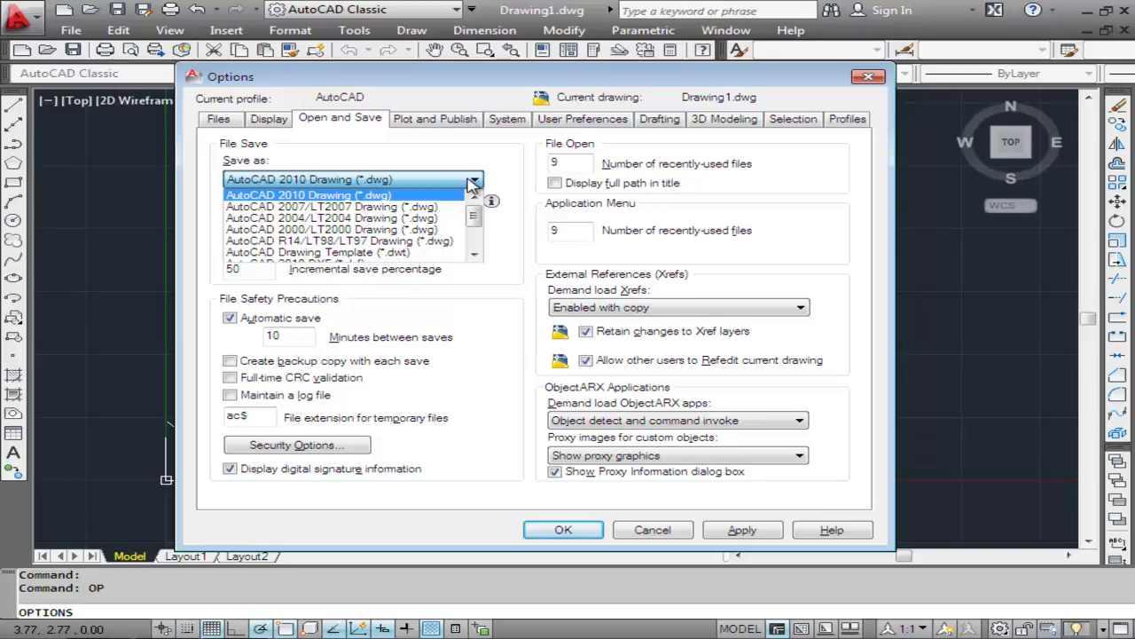
{"action": "left_click", "coordinate": [411, 184]}
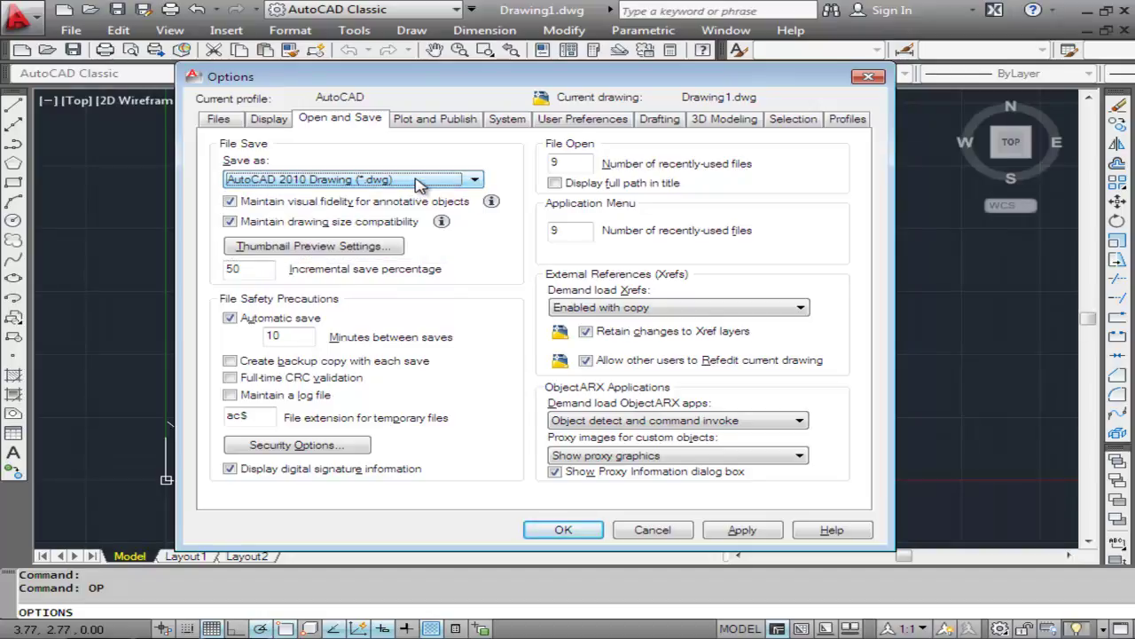
- Keep AutoCAD 2010 Drawing (*.dwg) as the save format, reset the thumbnail Home view to default, and apply and accept the options
{"action": "left_click", "coordinate": [477, 182]}
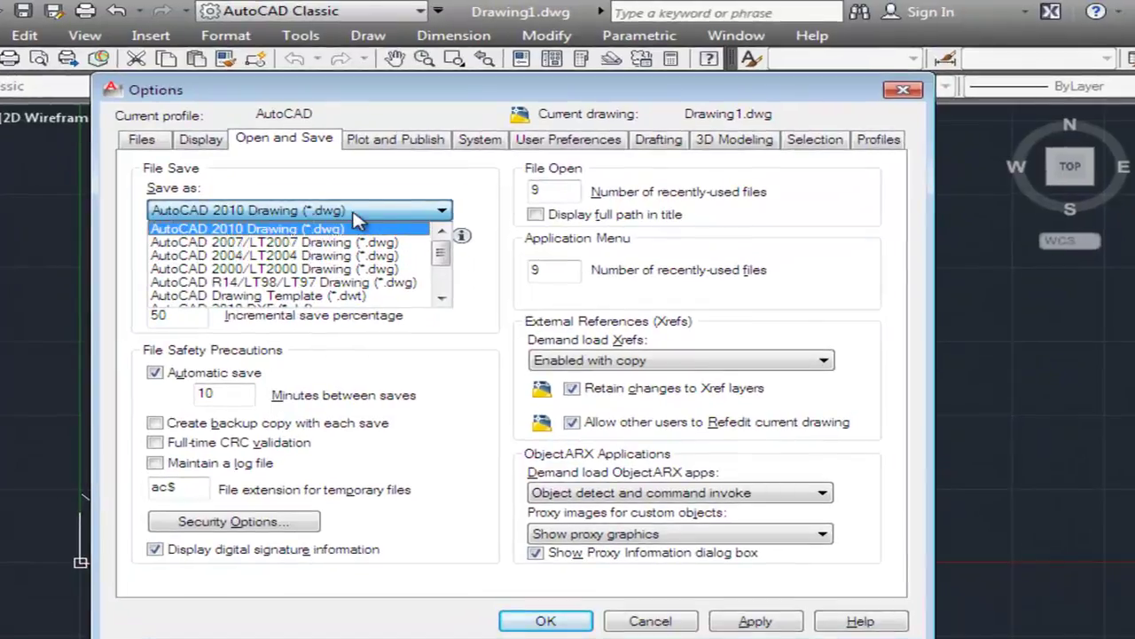
{"action": "left_click", "coordinate": [356, 227]}
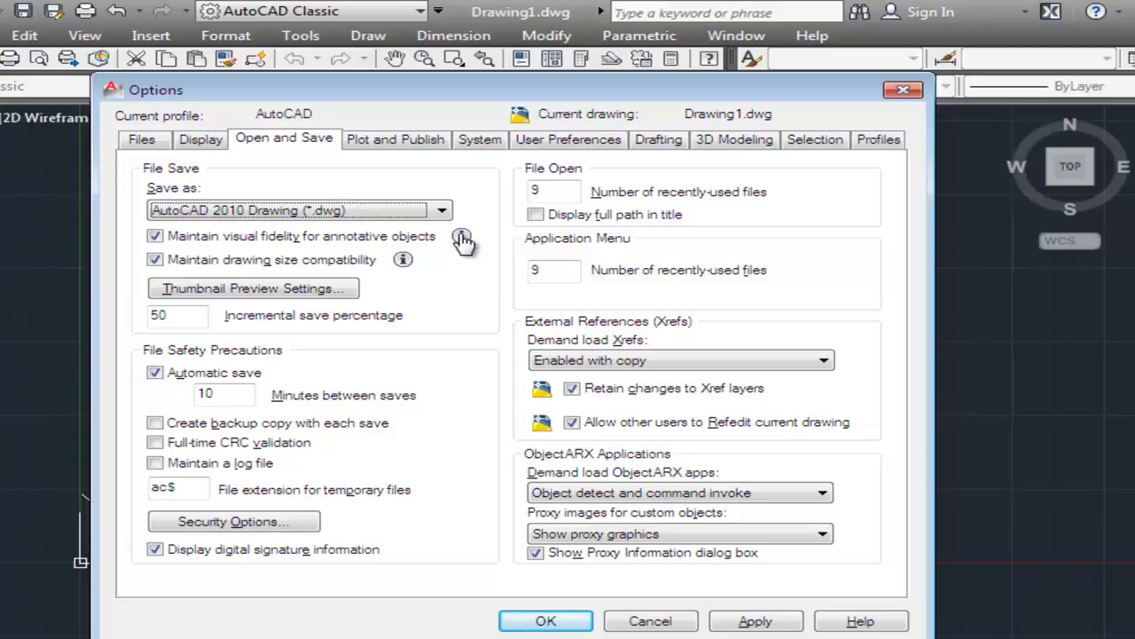
{"action": "left_click", "coordinate": [332, 291]}
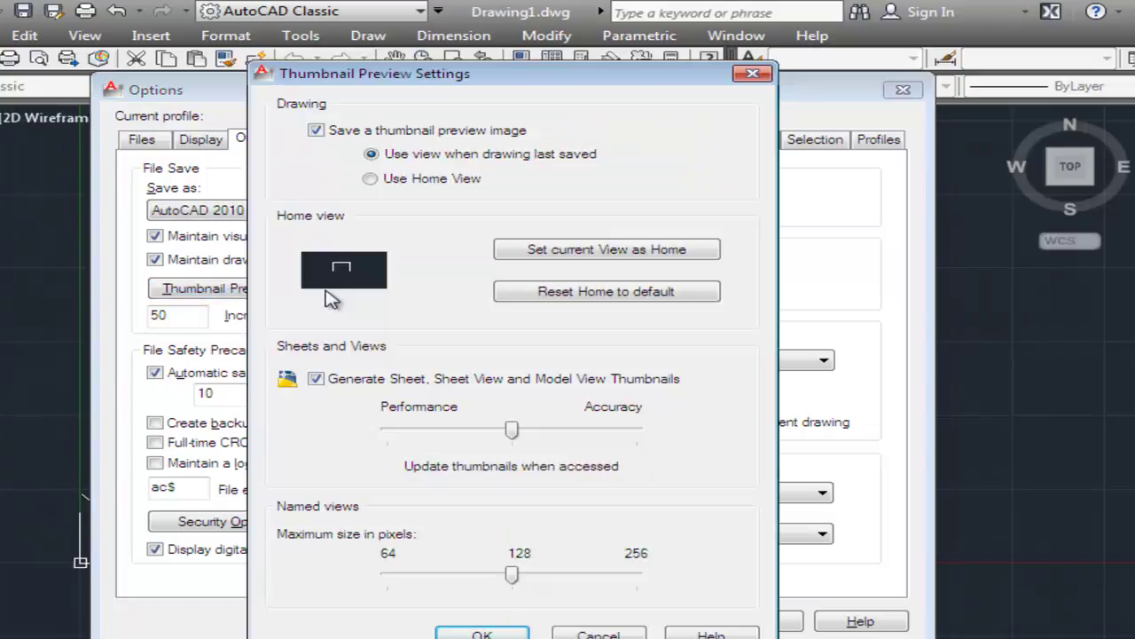
{"action": "left_click", "coordinate": [642, 257]}
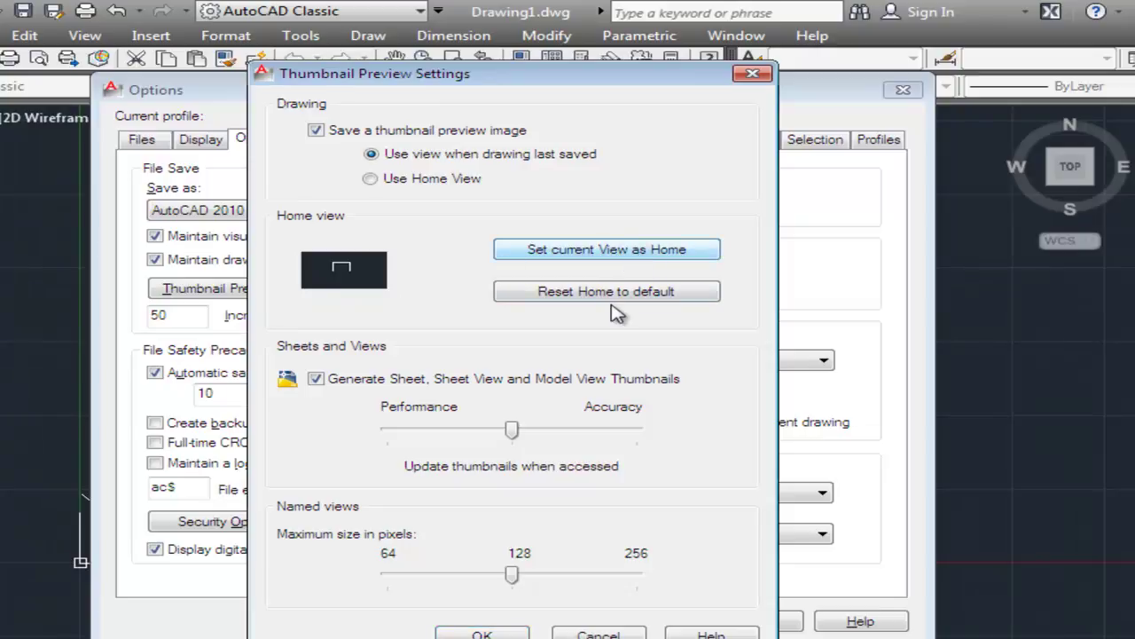
{"action": "left_click", "coordinate": [642, 300]}
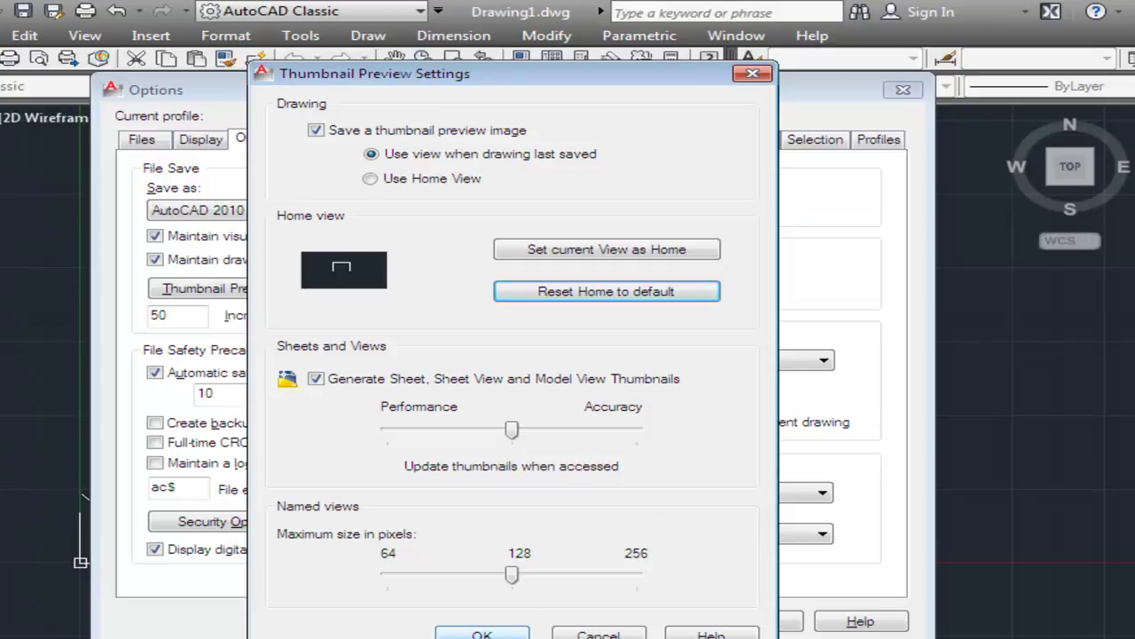
{"action": "left_click", "coordinate": [486, 633]}
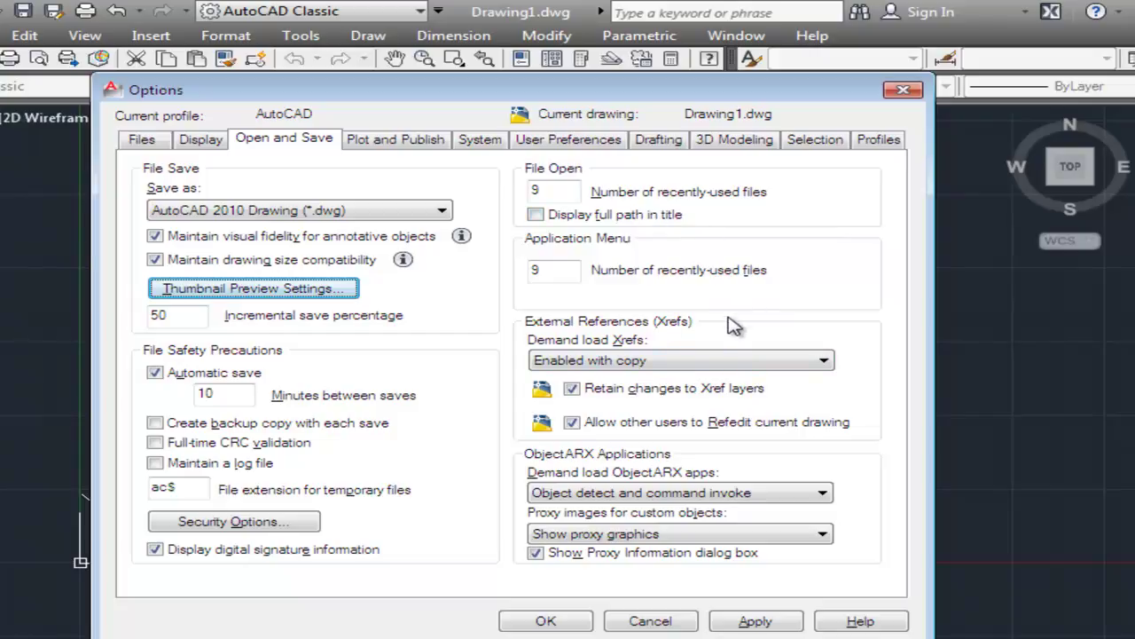
{"action": "left_click", "coordinate": [739, 623]}
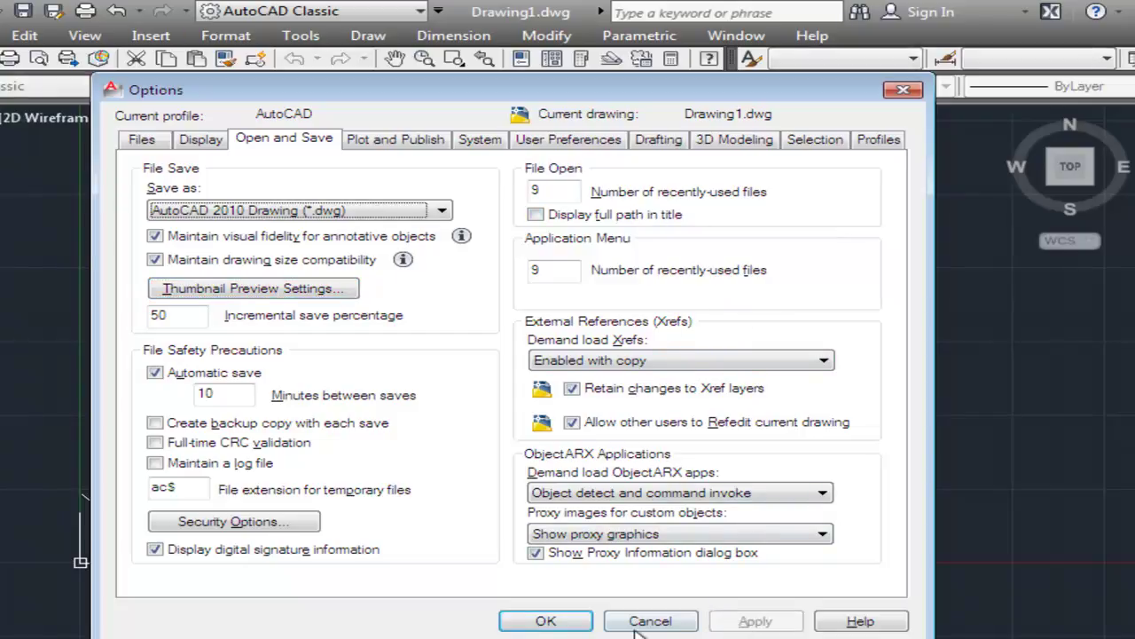
{"action": "left_click", "coordinate": [547, 621]}
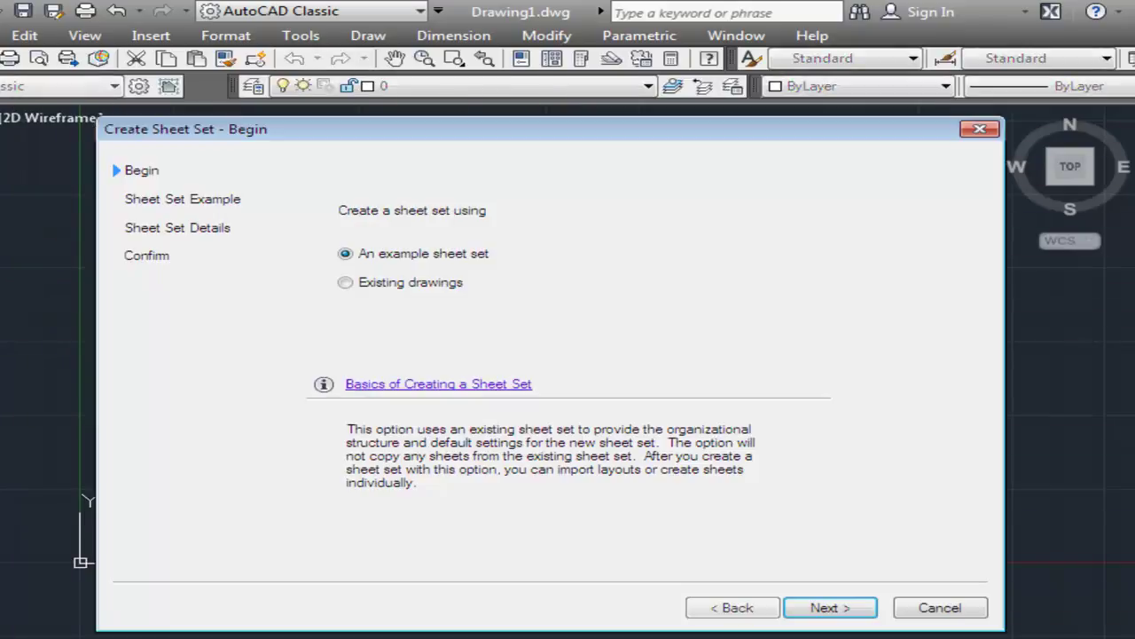
- Quit the Create Sheet Set wizard without creating a sheet set
{"action": "left_click", "coordinate": [933, 610]}
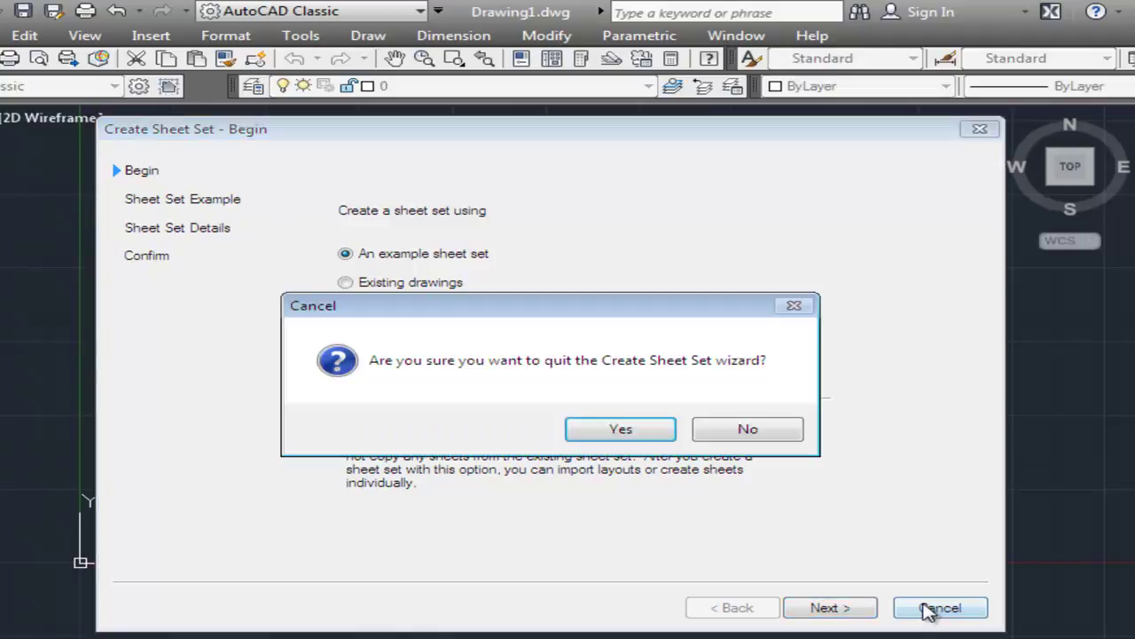
{"action": "left_click", "coordinate": [621, 430]}
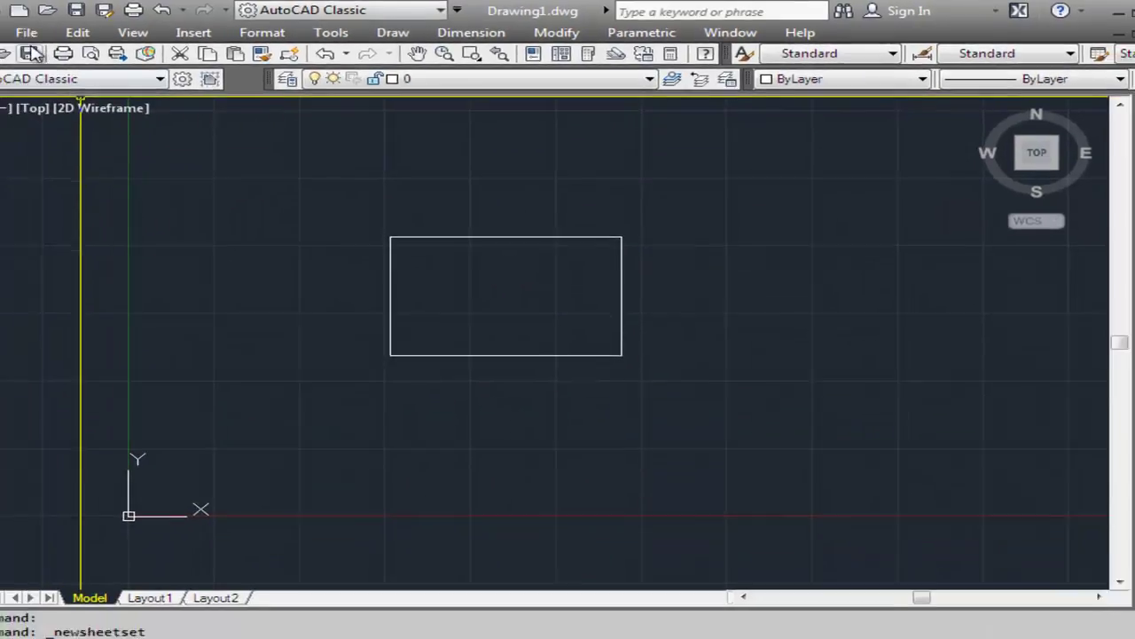
- View the recently used drawings among the File commands and reopen the Options dialog
{"action": "left_click", "coordinate": [18, 15]}
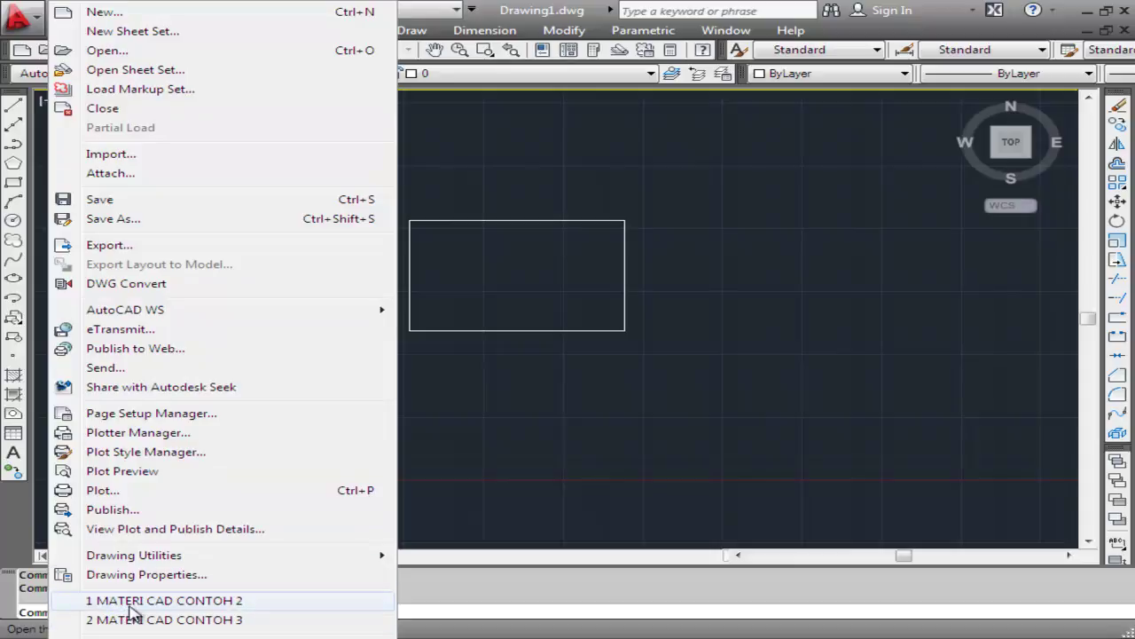
{"action": "left_click", "coordinate": [477, 183]}
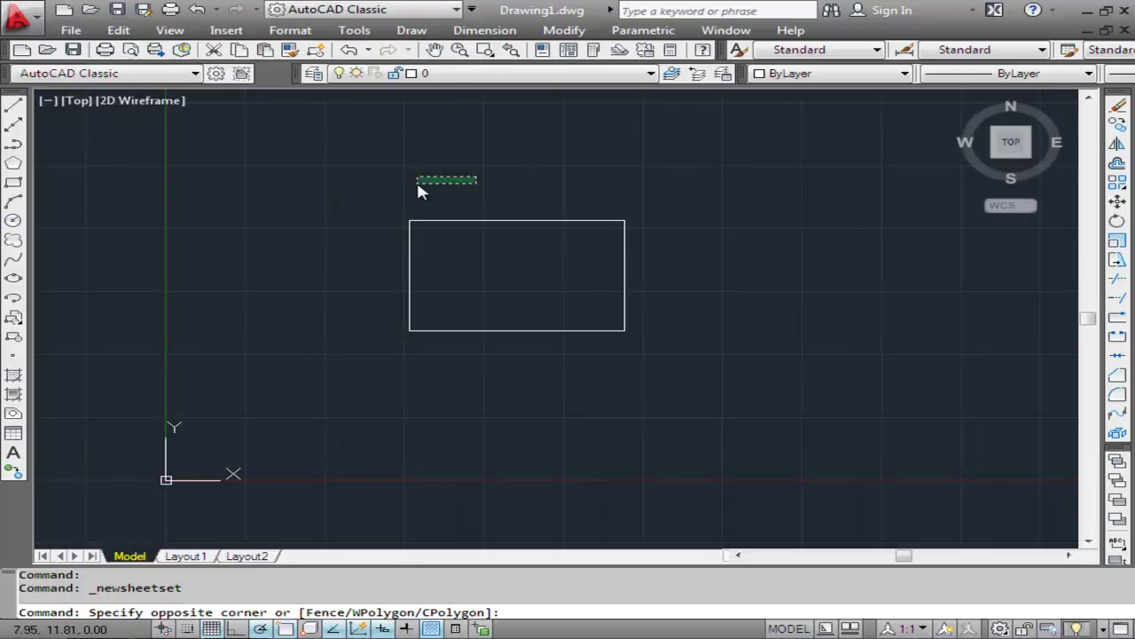
{"action": "left_click", "coordinate": [416, 183]}
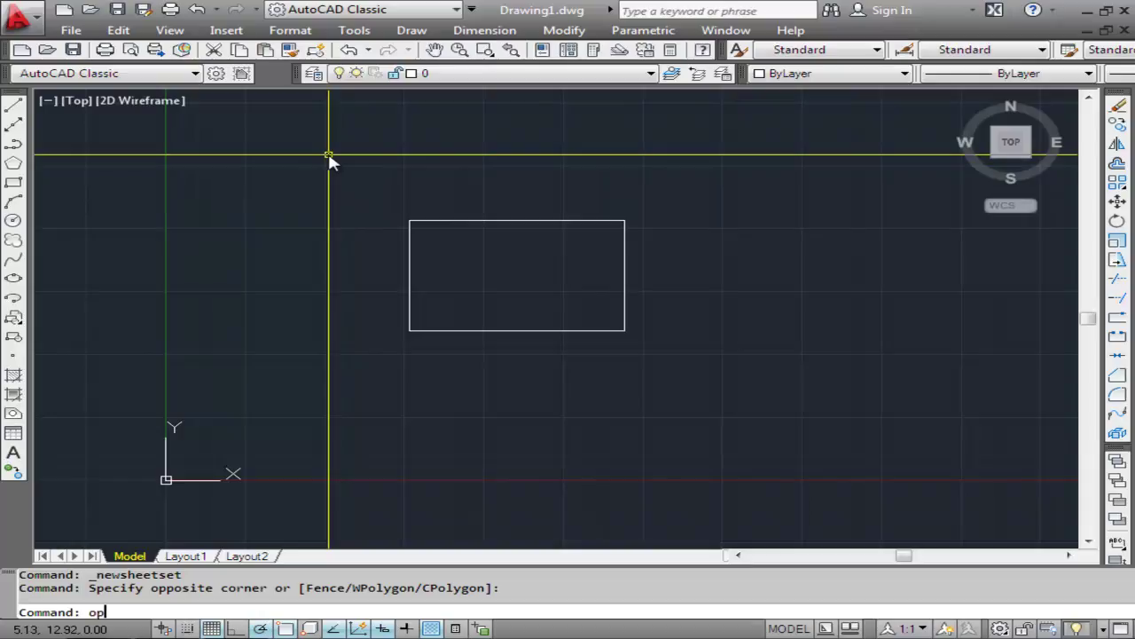
{"action": "key", "text": "Return"}
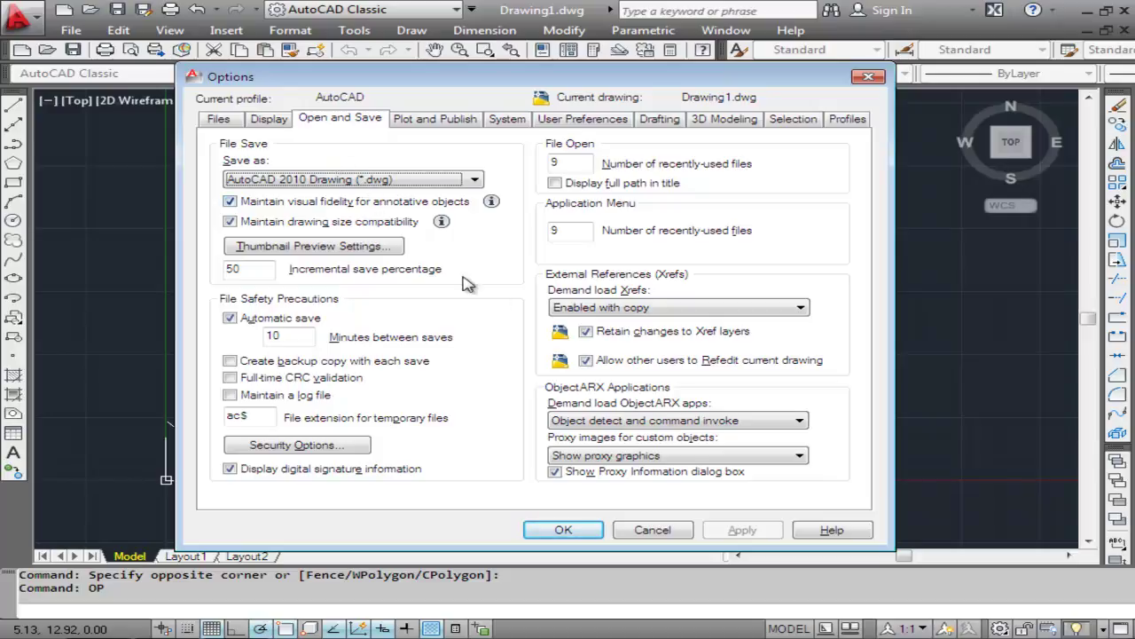
- Toggle the backup copy with each save, full-time CRC validation and log file precautions on and back off
{"action": "left_click", "coordinate": [230, 362]}
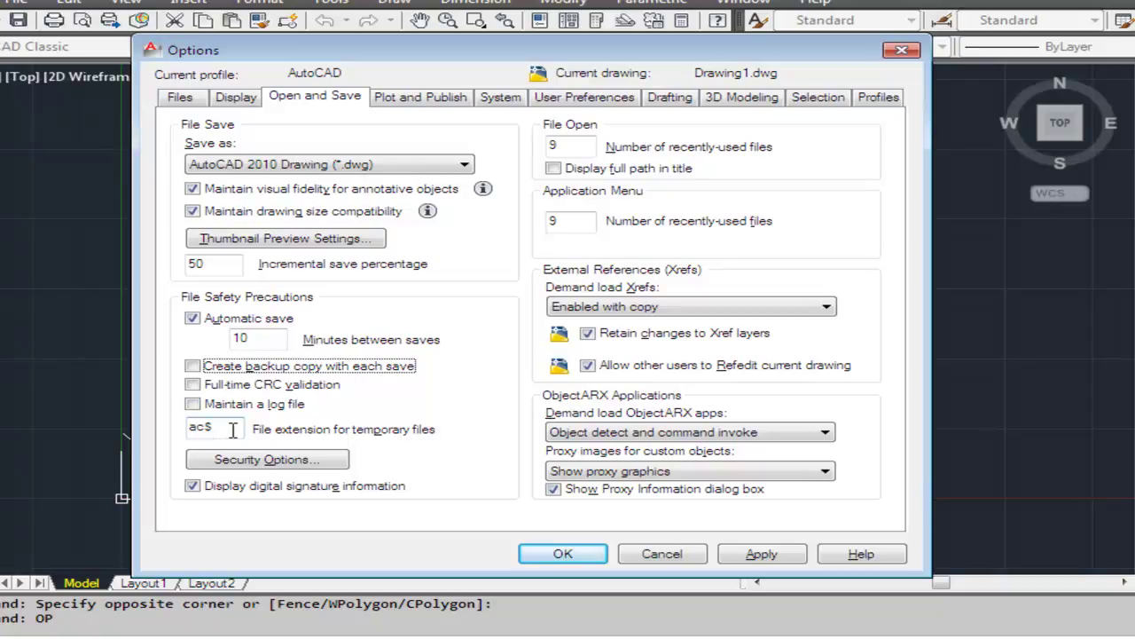
{"action": "left_click", "coordinate": [193, 365]}
{"action": "left_click", "coordinate": [193, 384]}
{"action": "left_click", "coordinate": [192, 404]}
{"action": "left_click", "coordinate": [193, 404]}
{"action": "left_click", "coordinate": [192, 384]}
{"action": "left_click", "coordinate": [192, 366]}
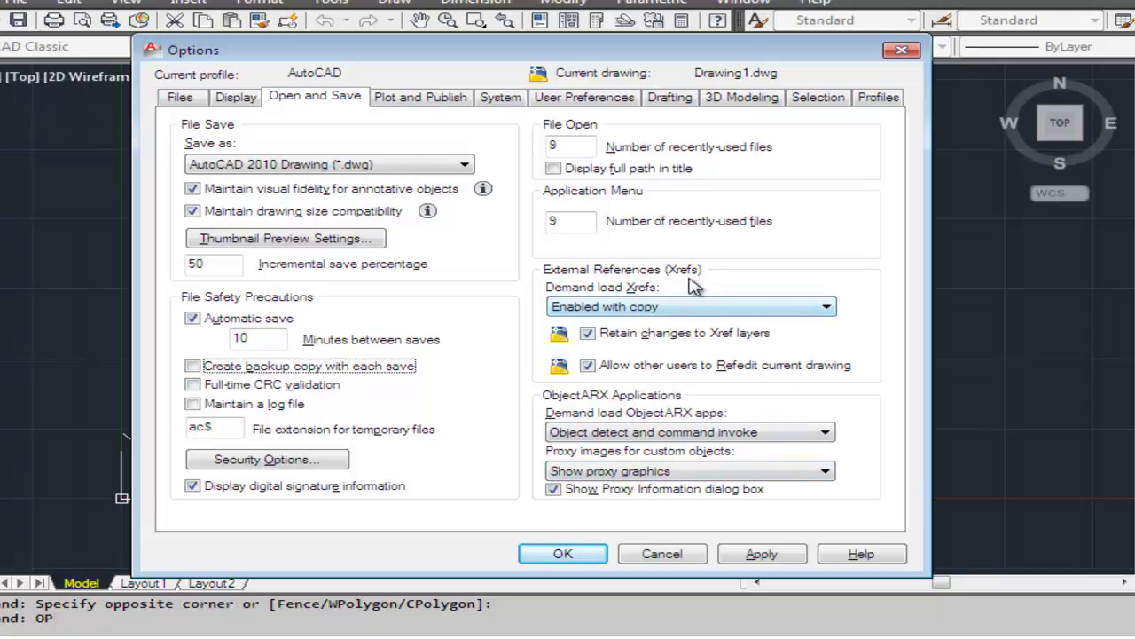
- Review the available default output devices in the Plot and Publish options, keeping EPSON L120 Series
{"action": "left_click", "coordinate": [421, 97]}
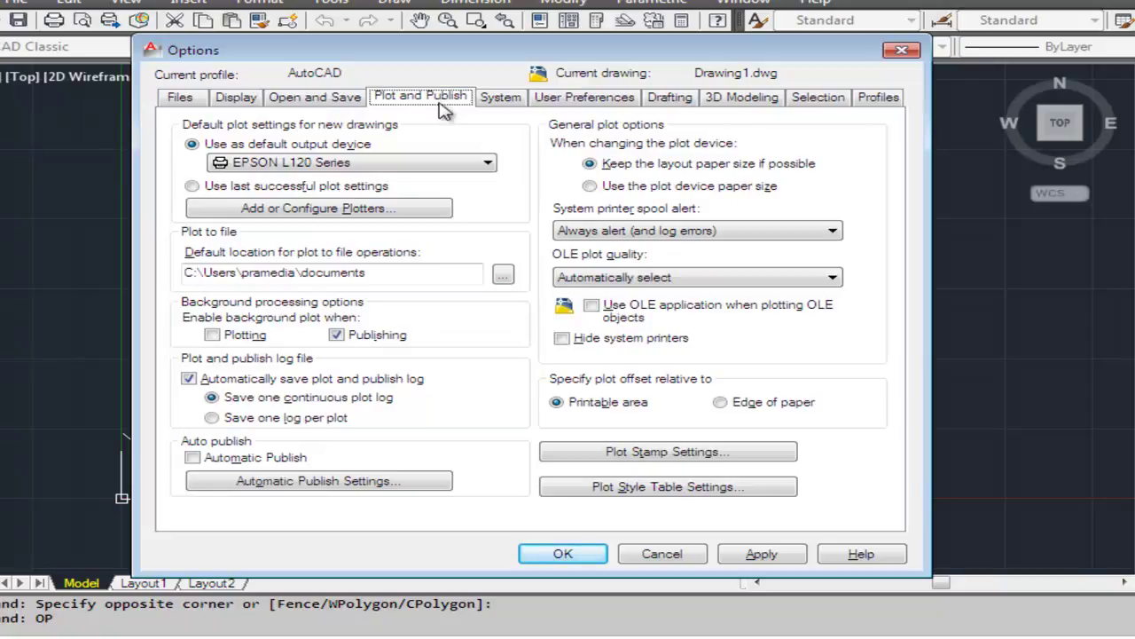
{"action": "left_click", "coordinate": [484, 163]}
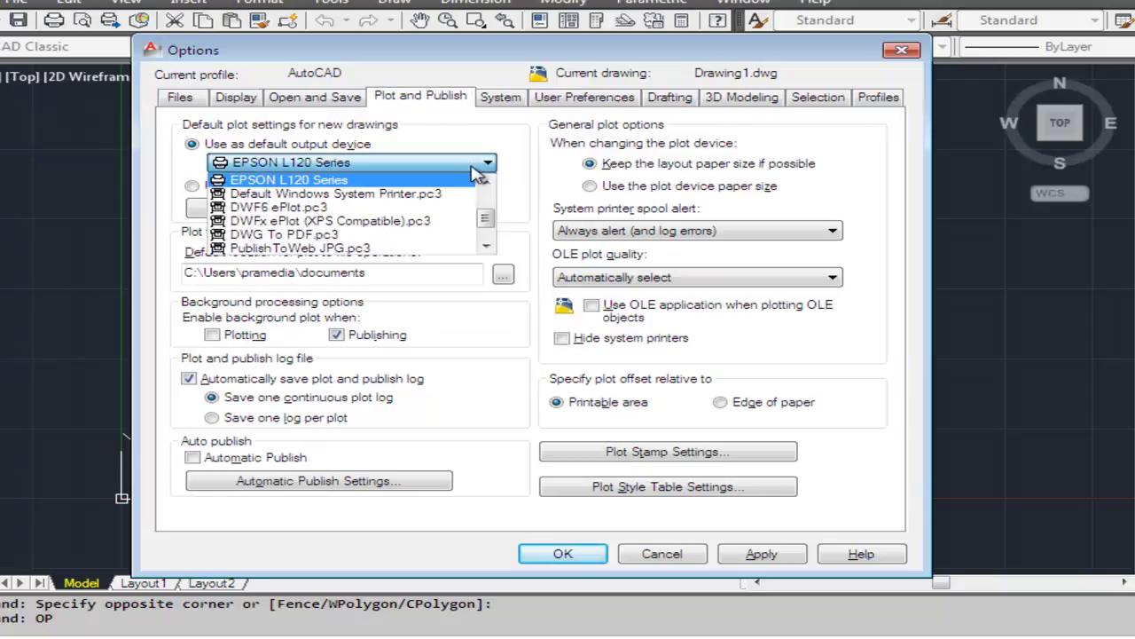
{"action": "left_click", "coordinate": [475, 170]}
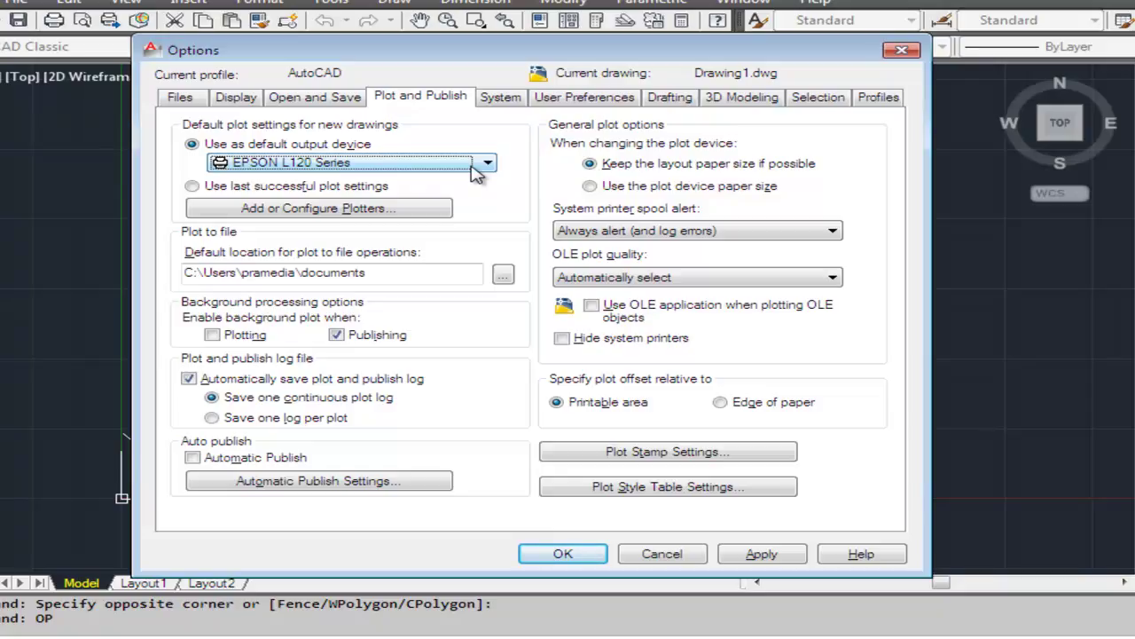
{"action": "left_click", "coordinate": [489, 164]}
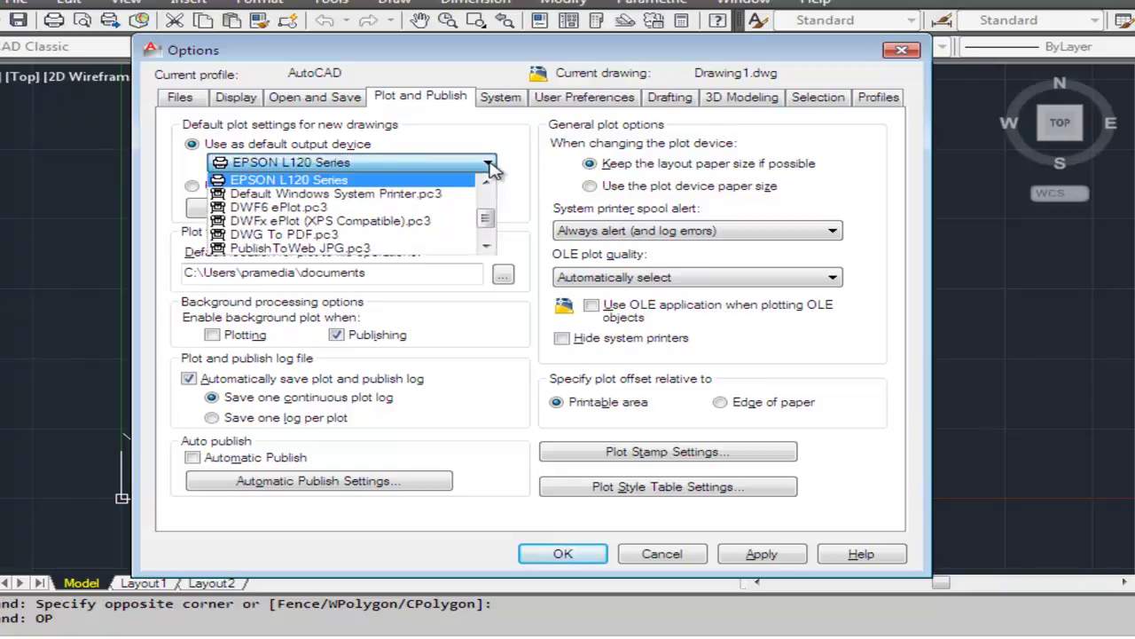
{"action": "left_click", "coordinate": [489, 165]}
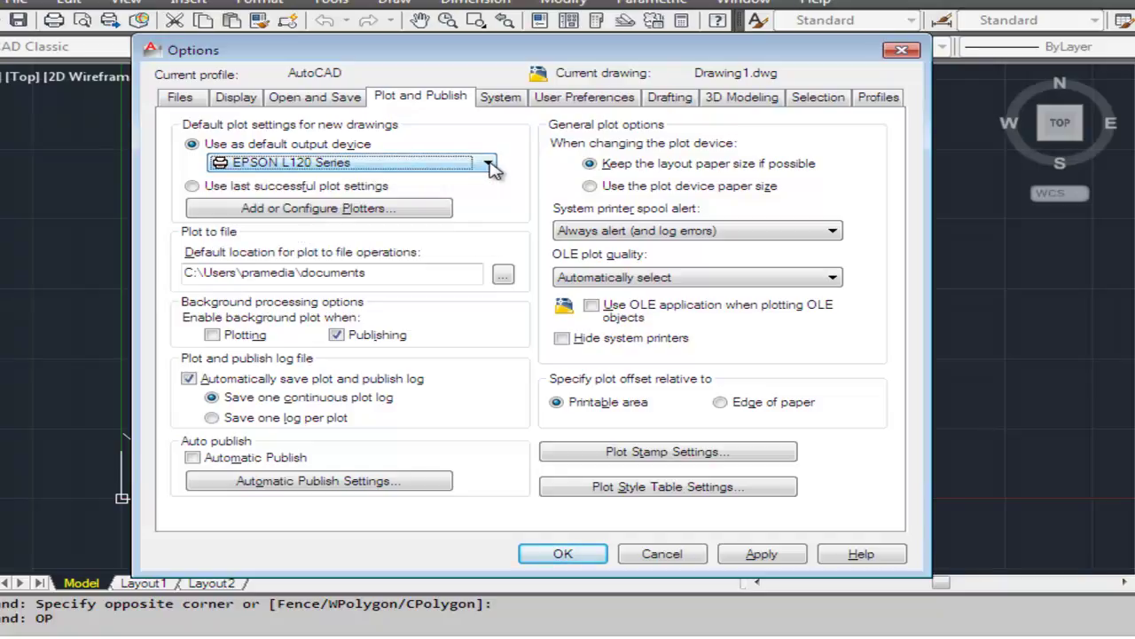
- View the folder of plotter configurations and browse the default plot-to-file location without changing it
{"action": "left_click", "coordinate": [426, 209]}
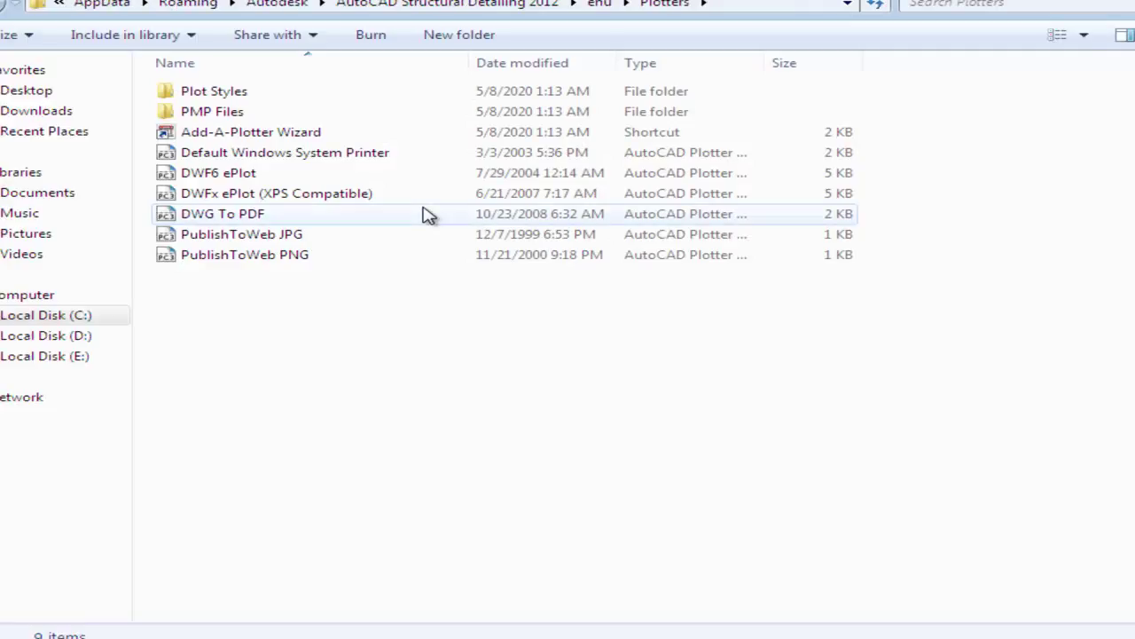
{"action": "left_click", "coordinate": [1132, 1]}
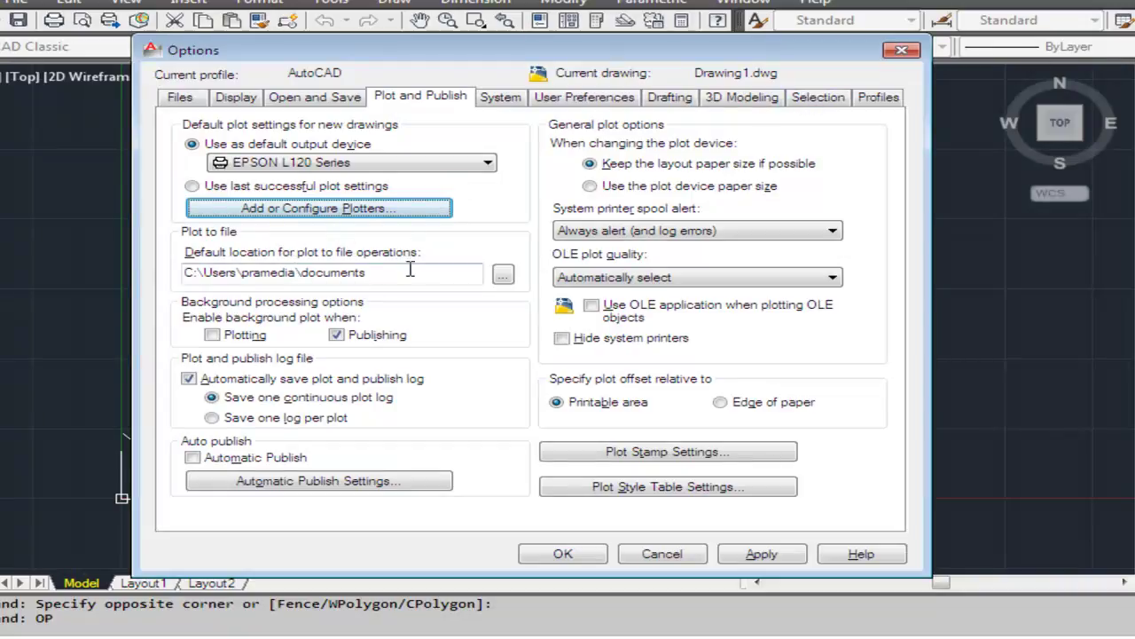
{"action": "left_click", "coordinate": [502, 274]}
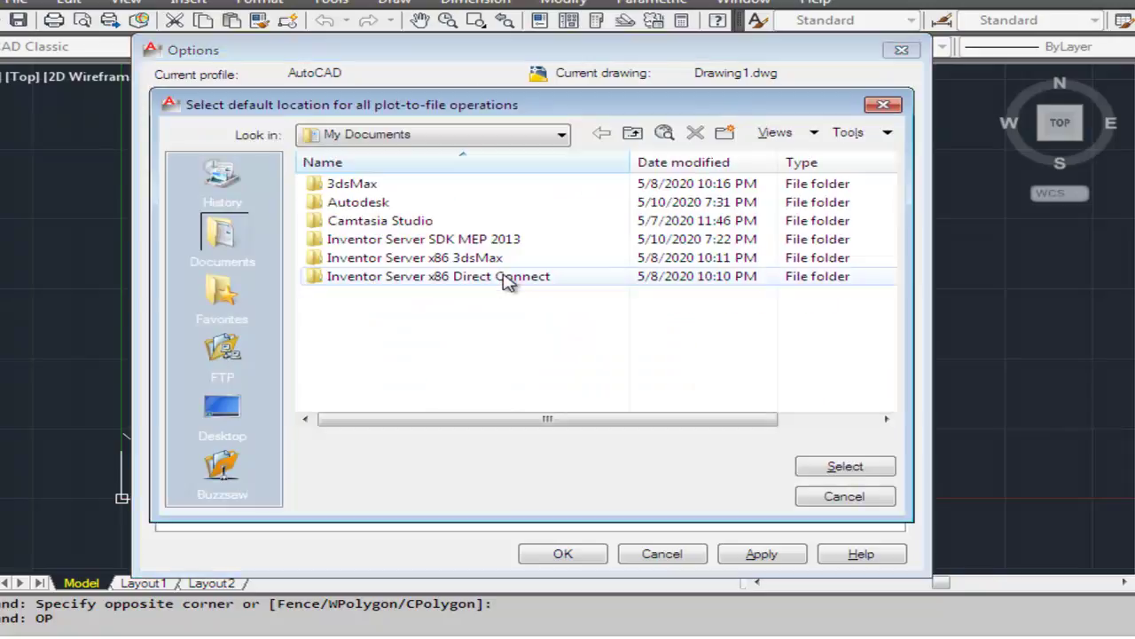
{"action": "left_click", "coordinate": [843, 496]}
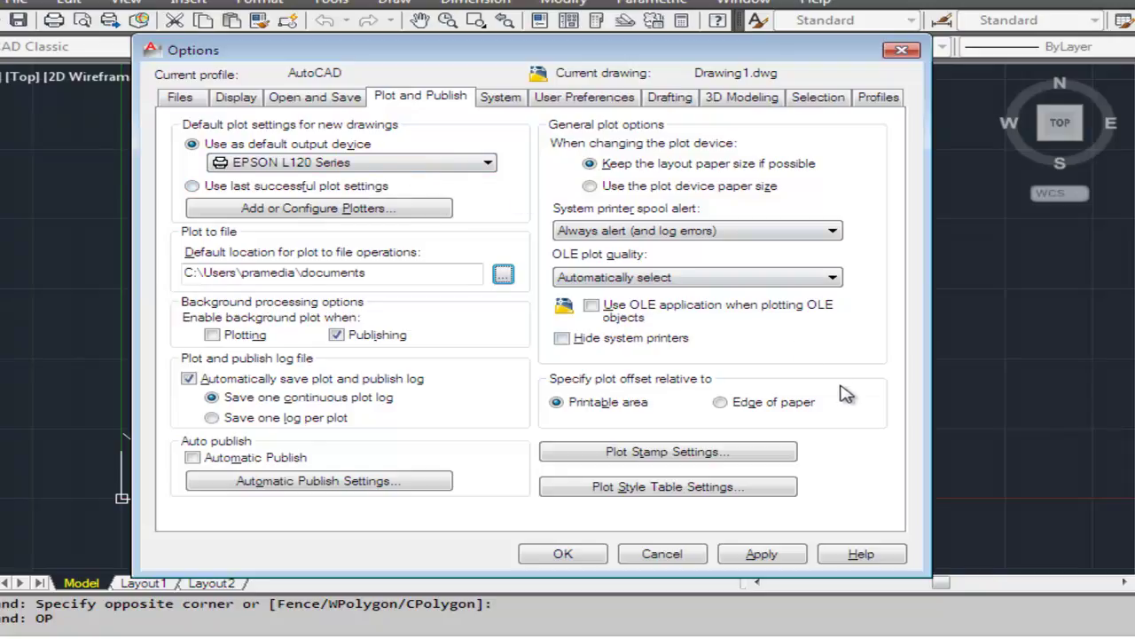
- Review the 3D performance settings and pointing device choices in the System options, keeping Current System Pointing Device
{"action": "left_click", "coordinate": [518, 99]}
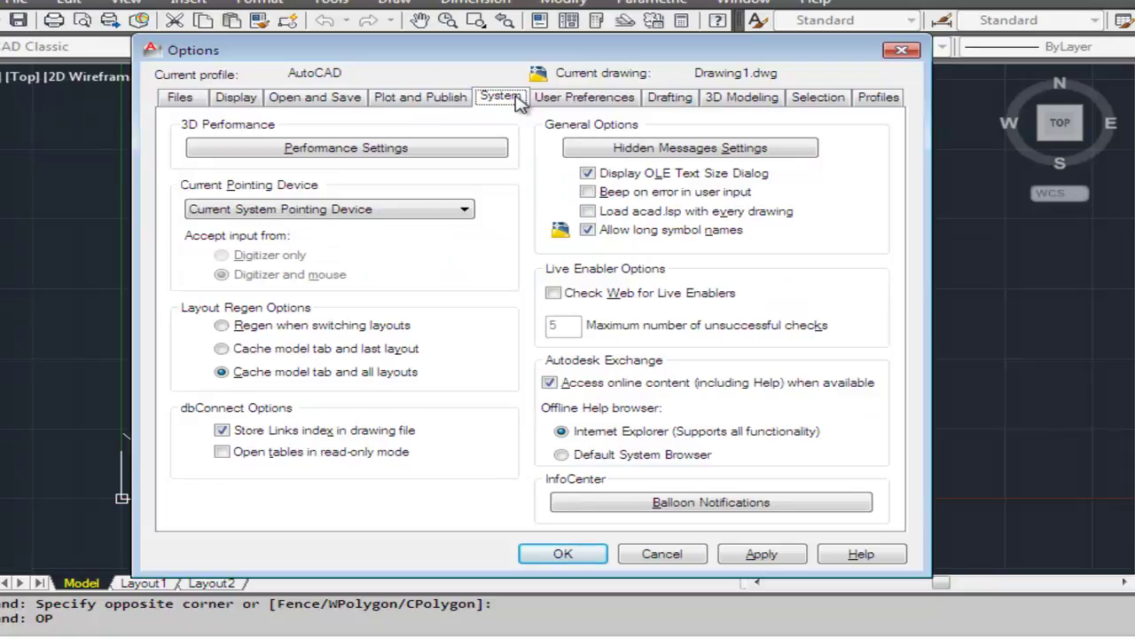
{"action": "left_click", "coordinate": [413, 149]}
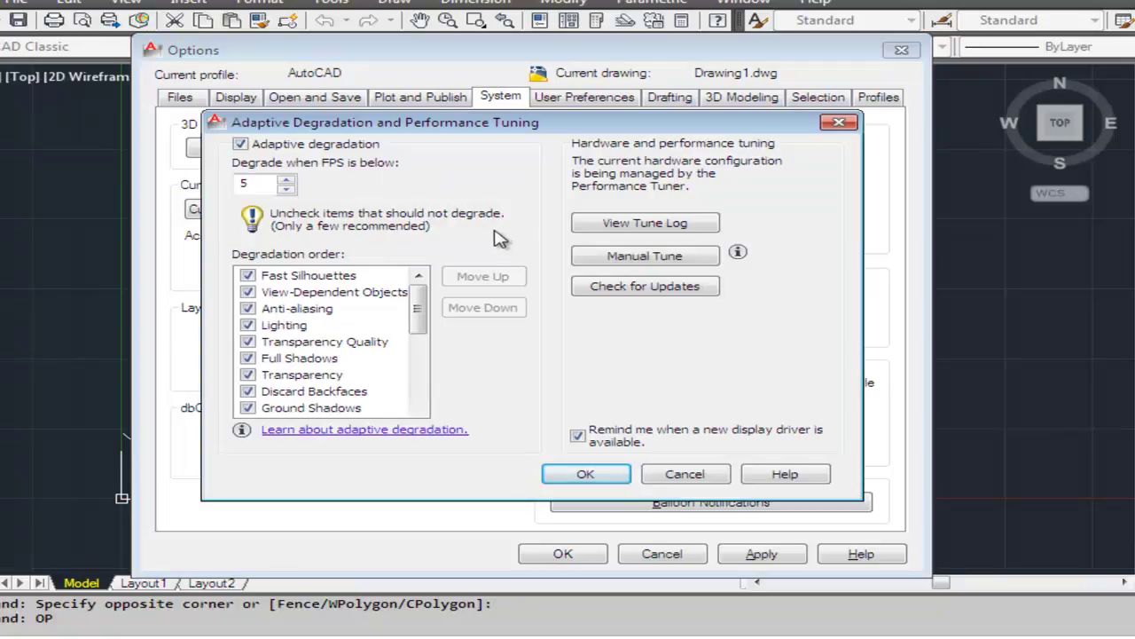
{"action": "left_click", "coordinate": [585, 475]}
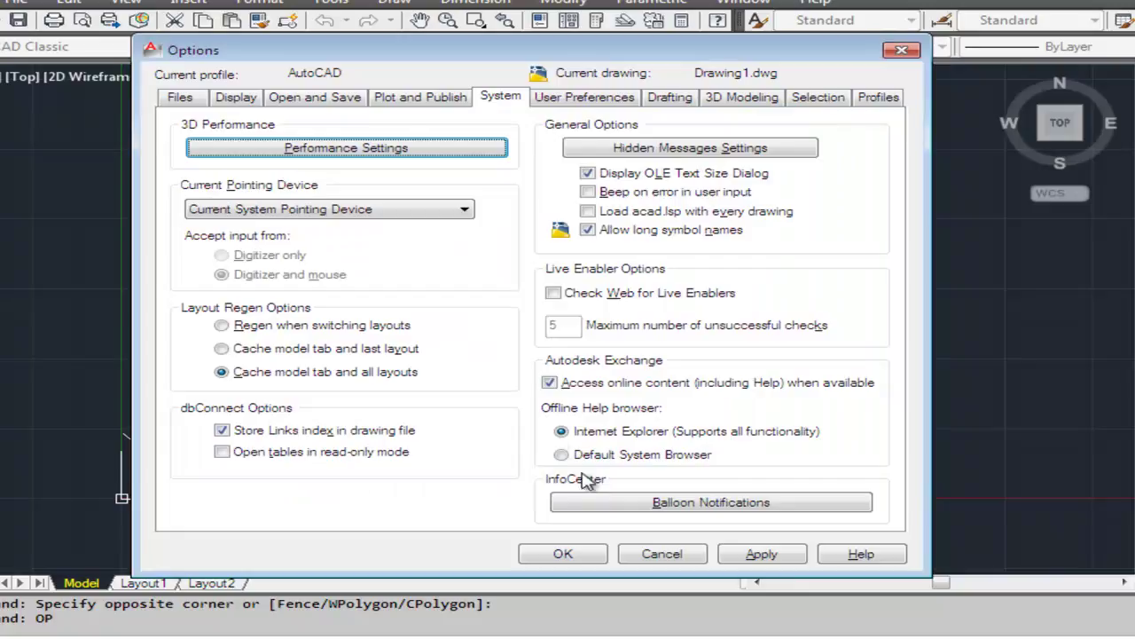
{"action": "left_click", "coordinate": [459, 217]}
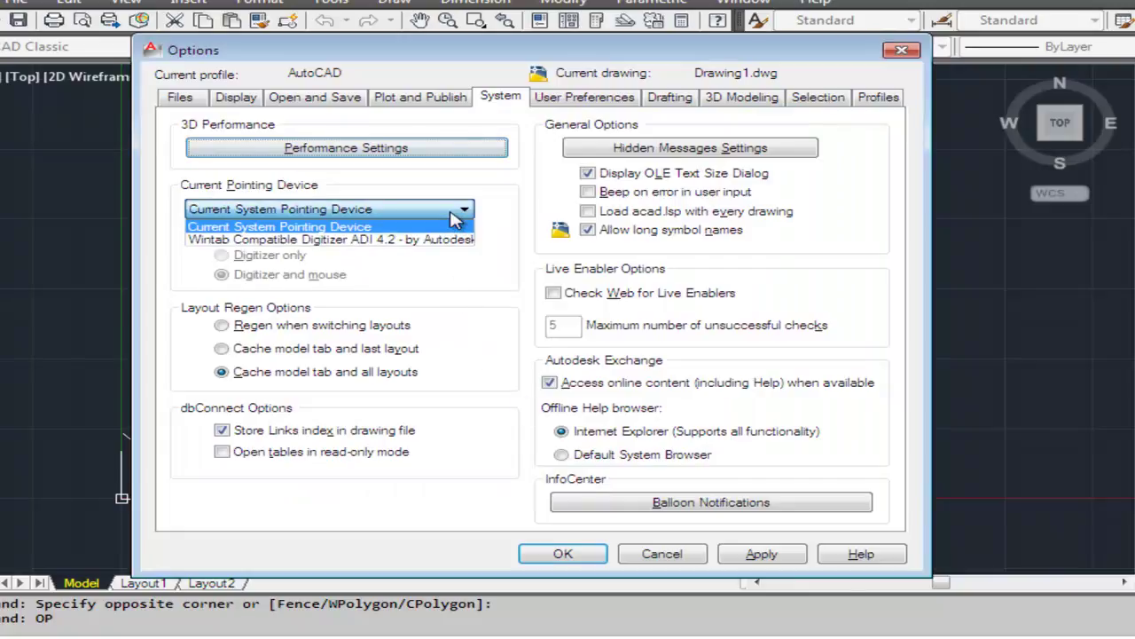
{"action": "left_click", "coordinate": [450, 214]}
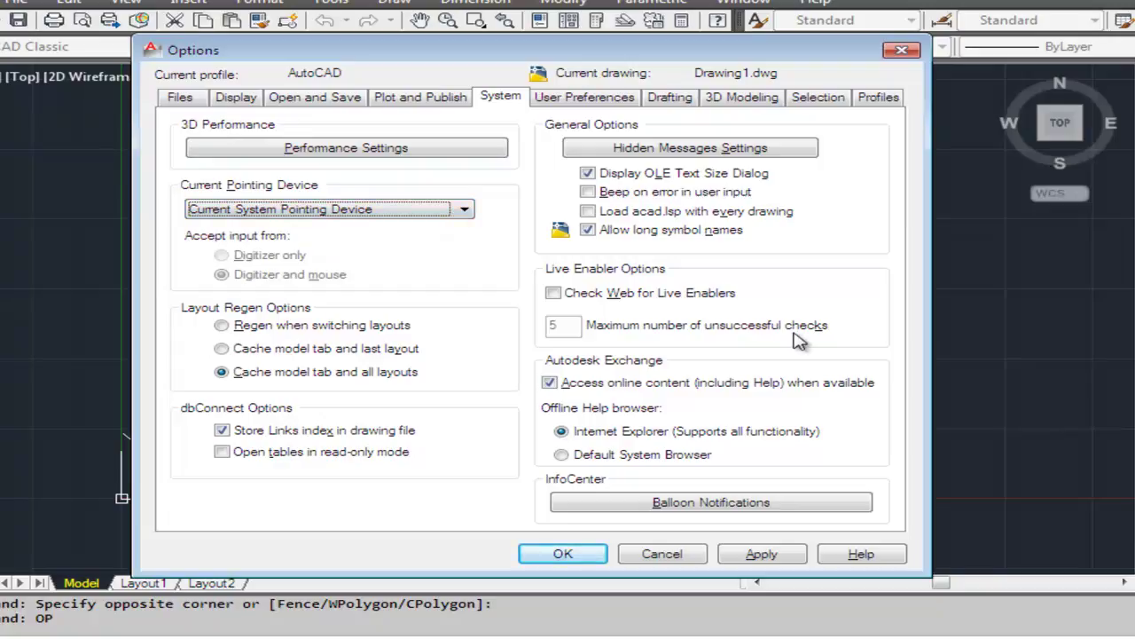
- Set the insertion scale's source content units and target drawing units to Millimeters in the User Preferences options
{"action": "left_click", "coordinate": [628, 103]}
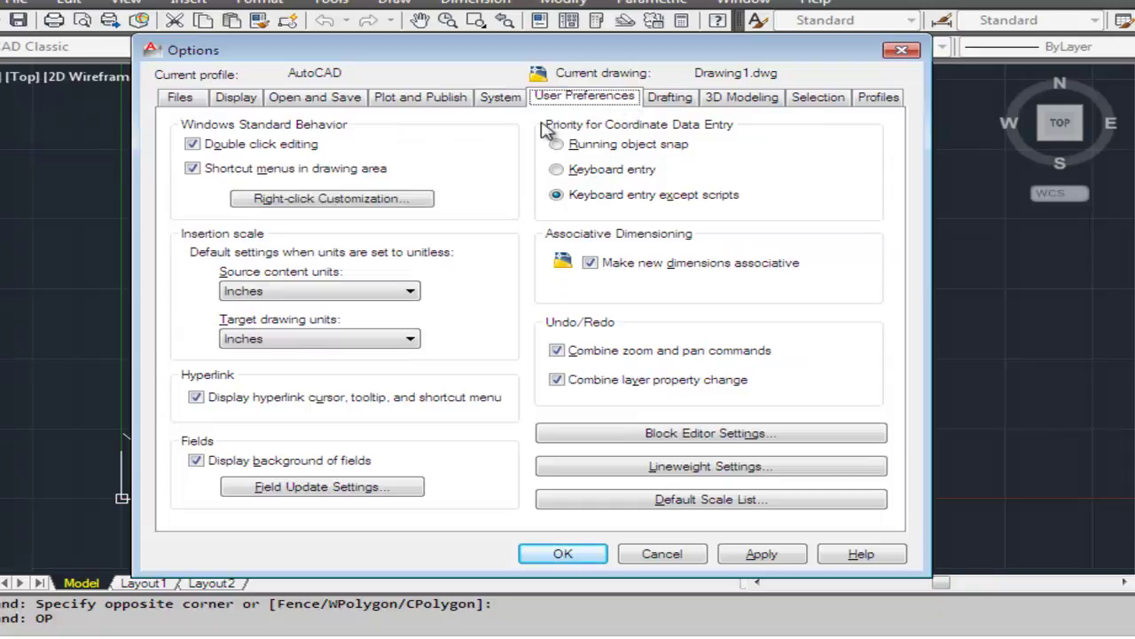
{"action": "left_click", "coordinate": [384, 295]}
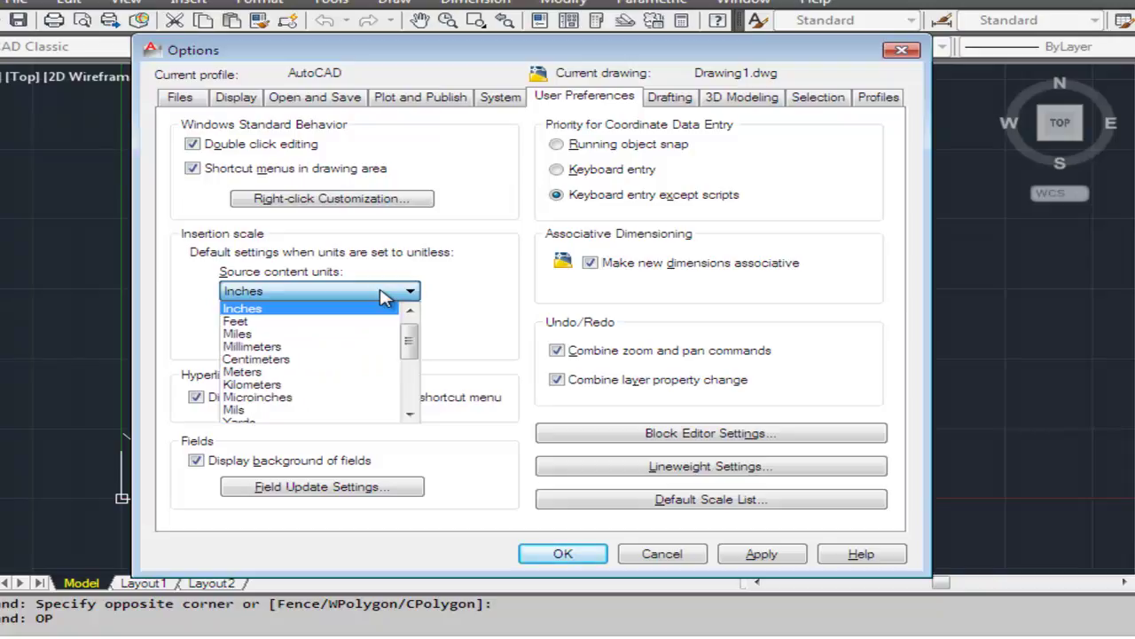
{"action": "left_click", "coordinate": [293, 347]}
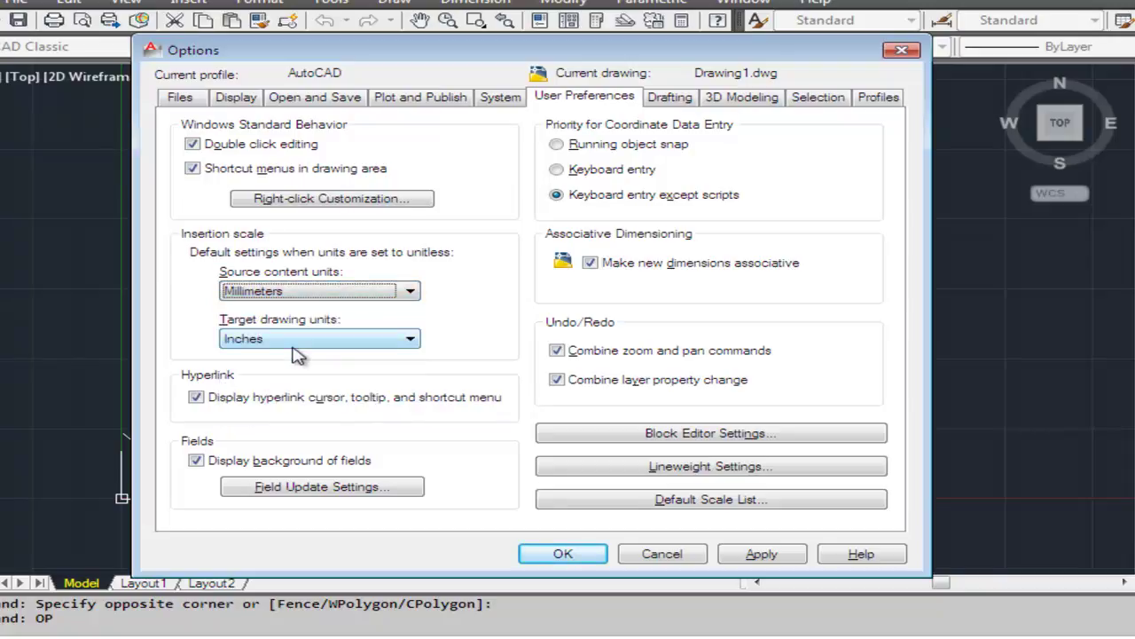
{"action": "left_click", "coordinate": [307, 340]}
{"action": "left_click", "coordinate": [295, 399]}
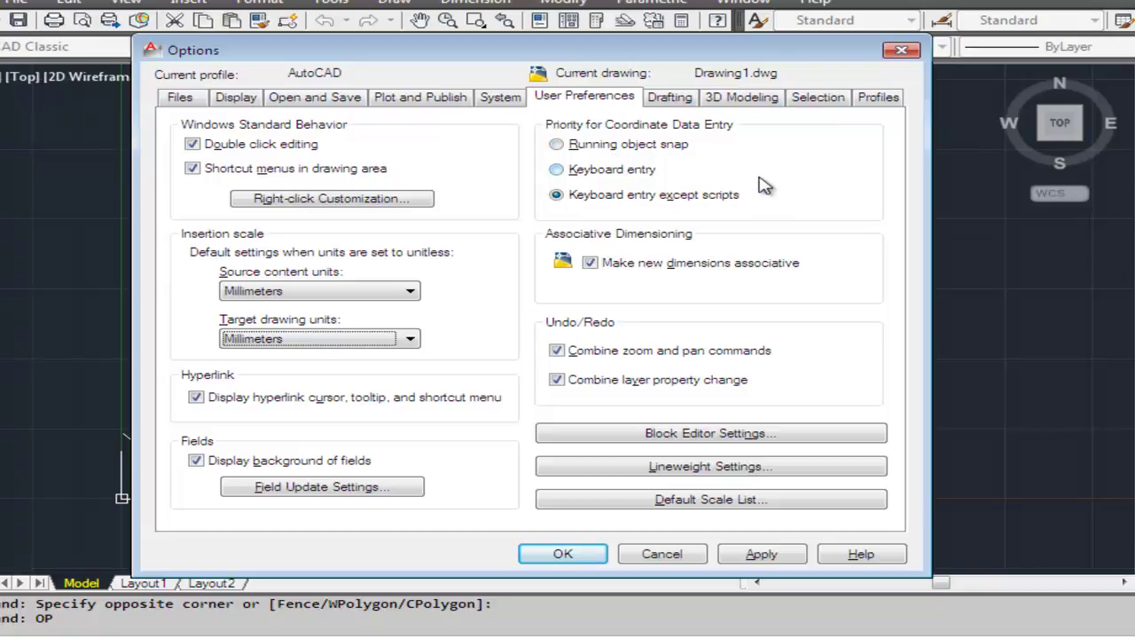
- Review the AutoSnap and AutoTrack settings in the Drafting options, and apply and close the options
{"action": "left_click", "coordinate": [669, 98]}
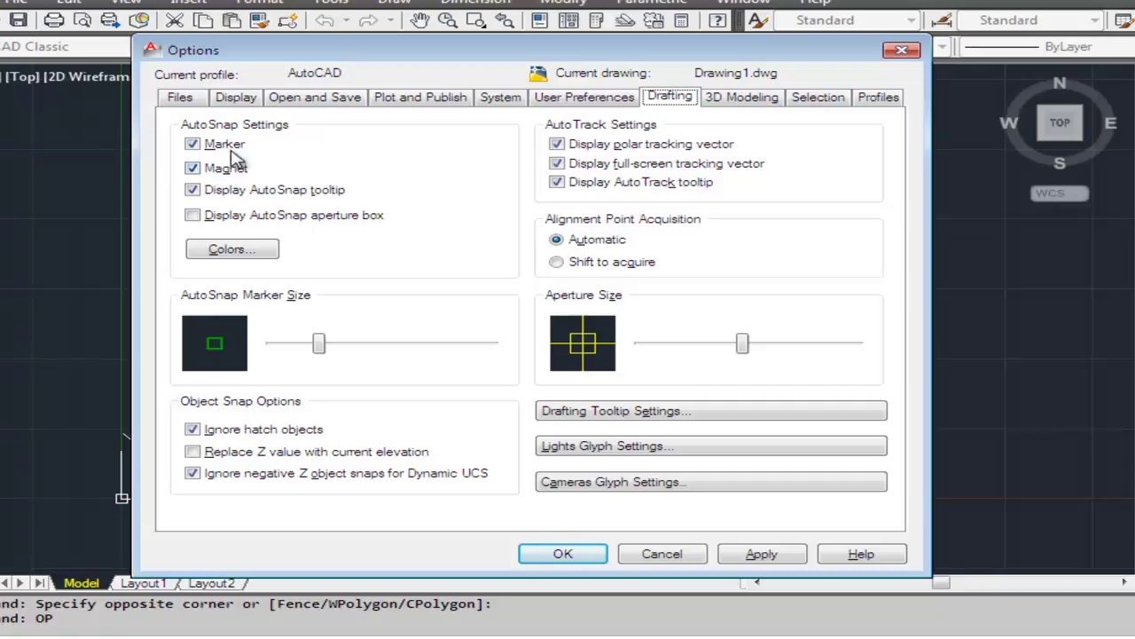
{"action": "left_click", "coordinate": [750, 557]}
{"action": "left_click", "coordinate": [594, 553]}
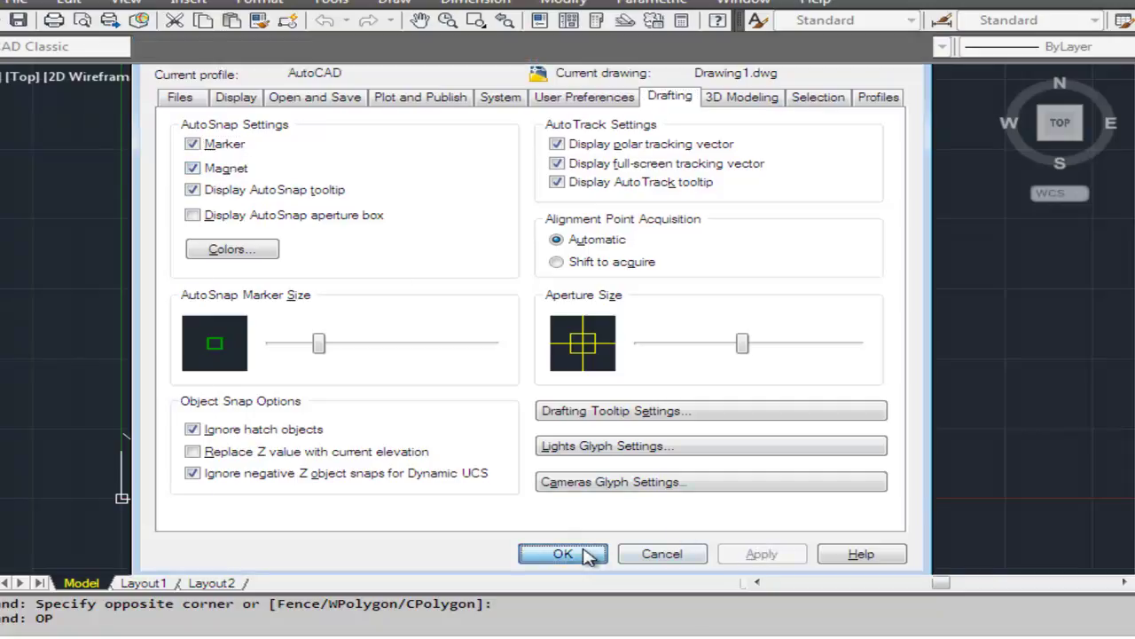
- Clear all object snap modes in the Drafting Settings and enable only Endpoint, Midpoint and Center
{"action": "left_click", "coordinate": [330, 4]}
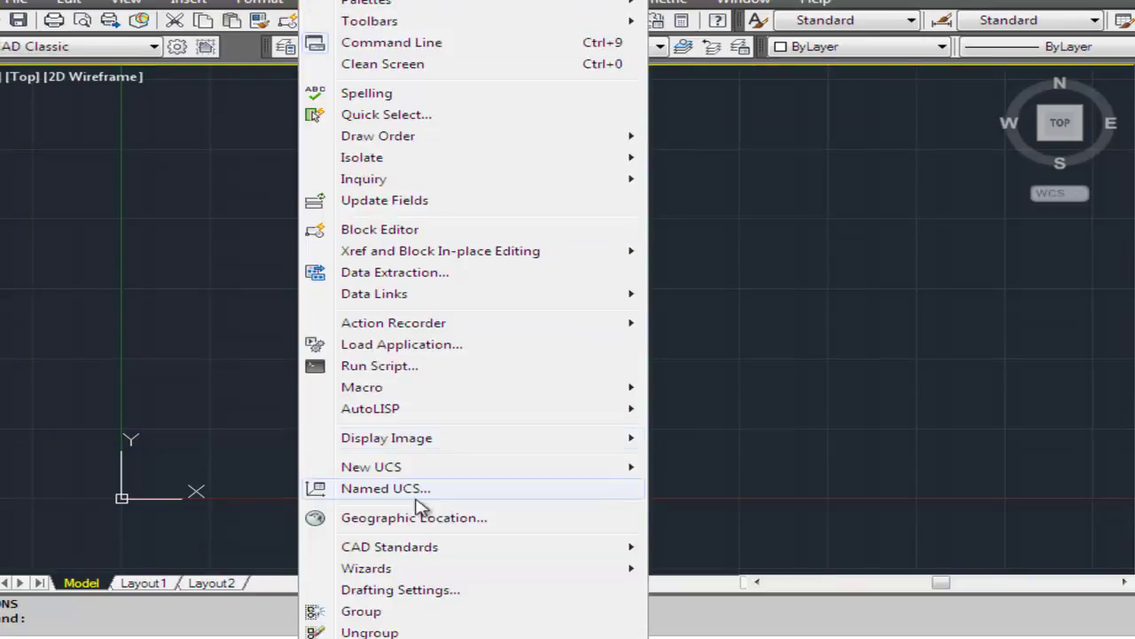
{"action": "left_click", "coordinate": [424, 595]}
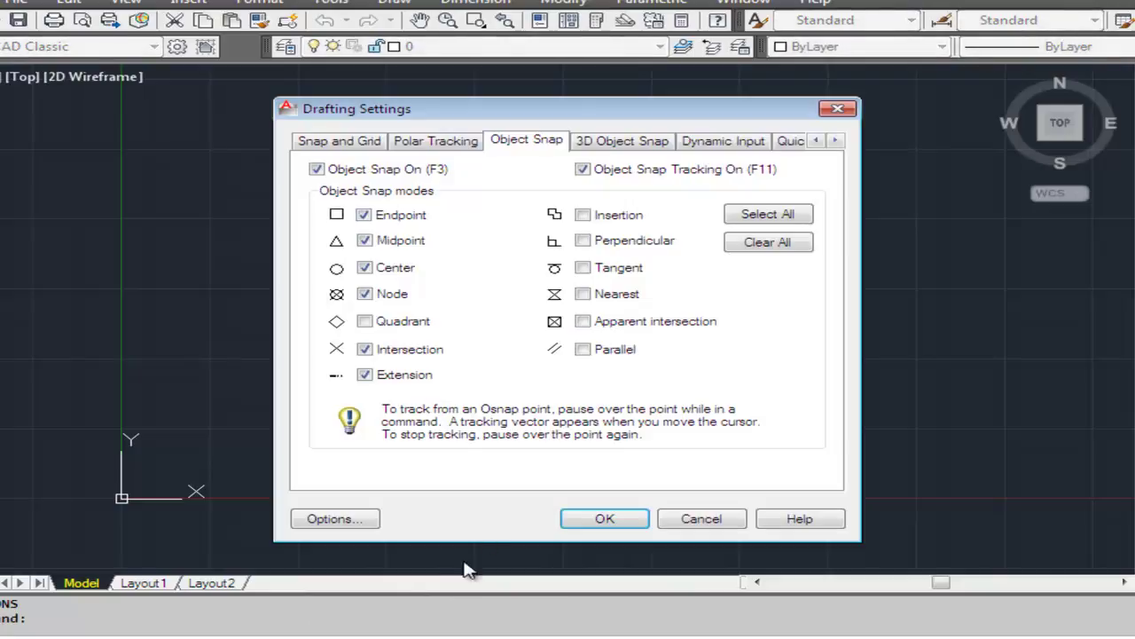
{"action": "left_click", "coordinate": [764, 253]}
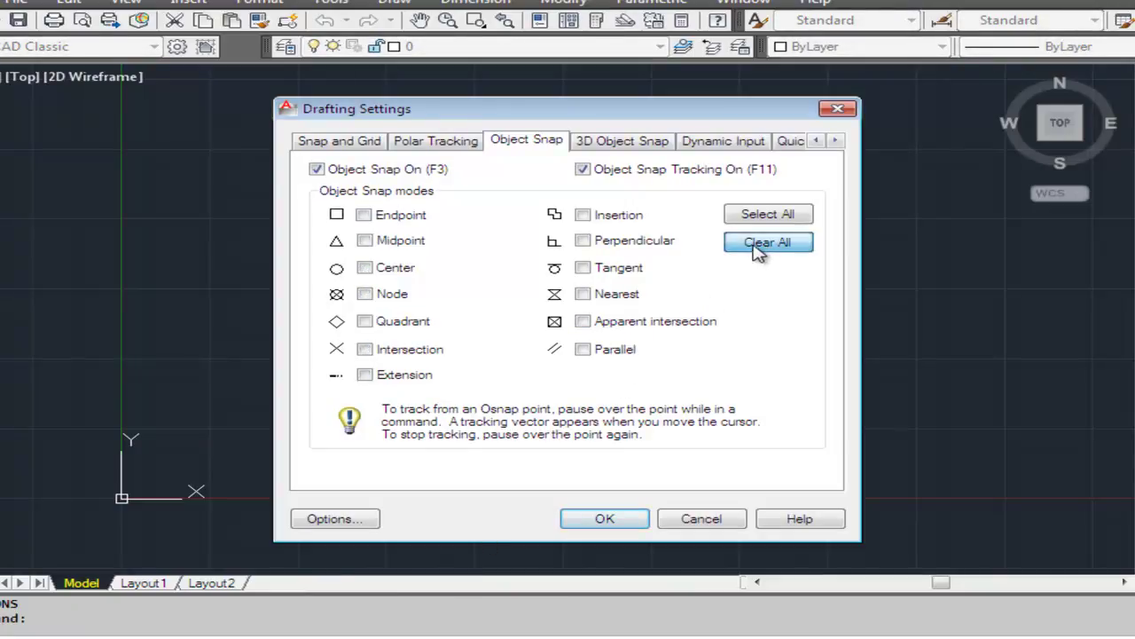
{"action": "left_click", "coordinate": [412, 224]}
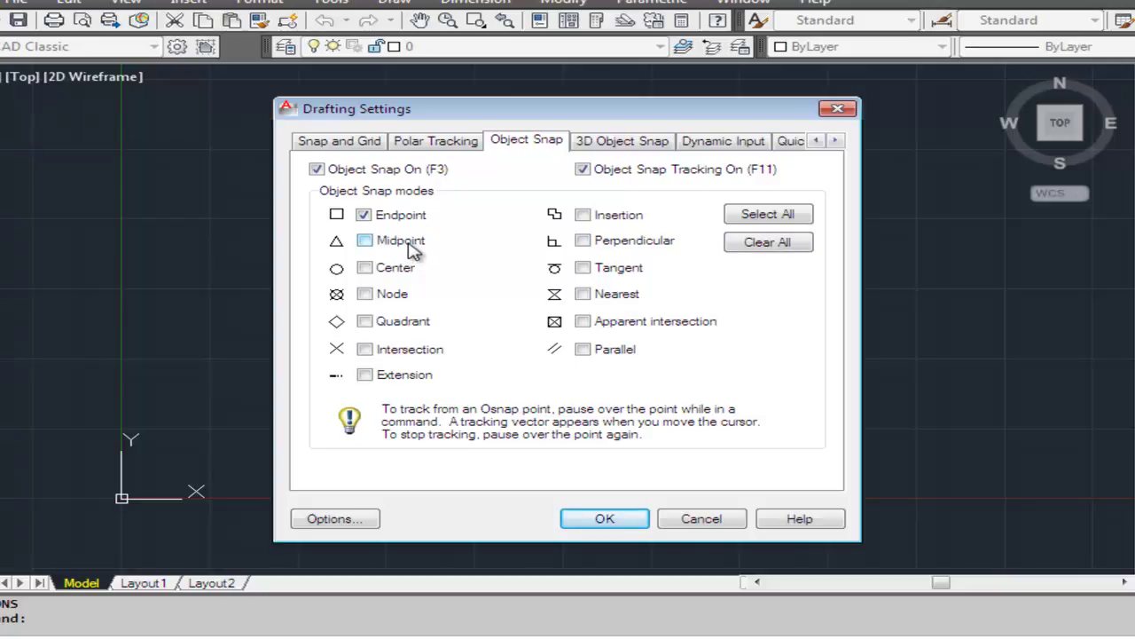
{"action": "left_click", "coordinate": [413, 250]}
{"action": "left_click", "coordinate": [398, 270]}
{"action": "left_click", "coordinate": [620, 526]}
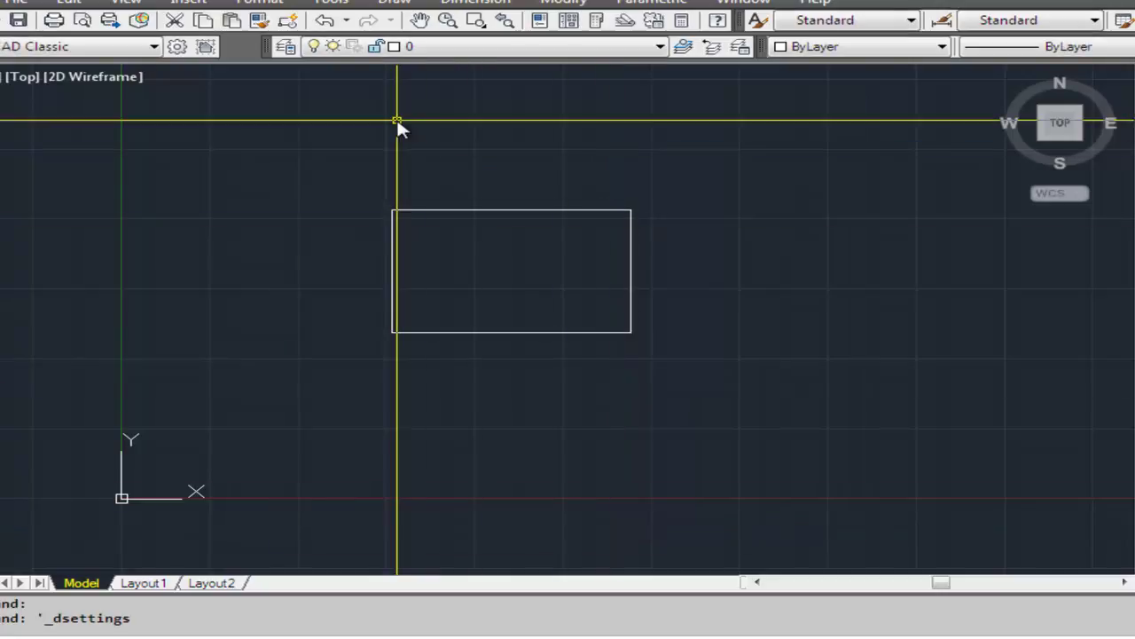
- Draw a diagonal line across the rectangle from its upper-left corner to its lower-right corner using endpoint snaps
{"action": "left_click", "coordinate": [395, 4]}
{"action": "left_click", "coordinate": [418, 48]}
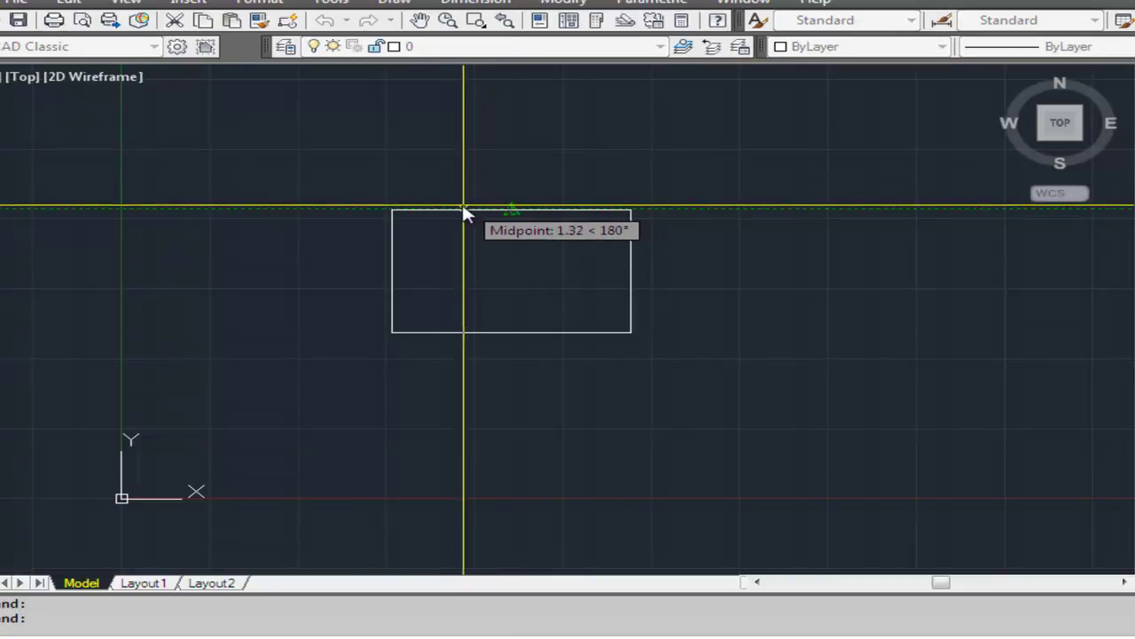
{"action": "left_click", "coordinate": [392, 208]}
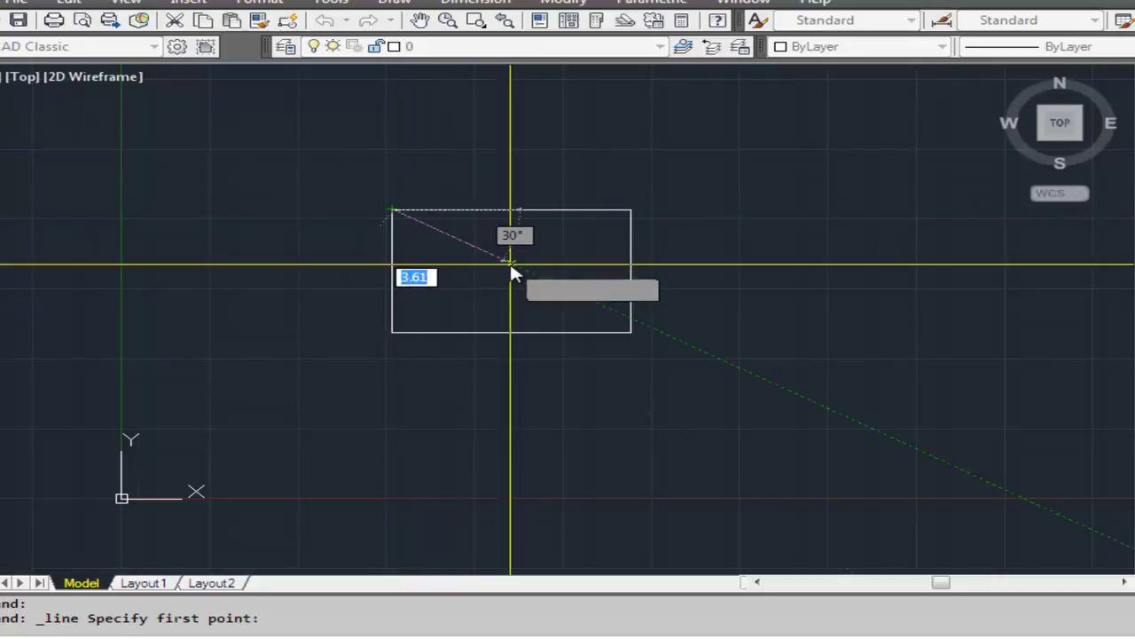
{"action": "left_click", "coordinate": [628, 332]}
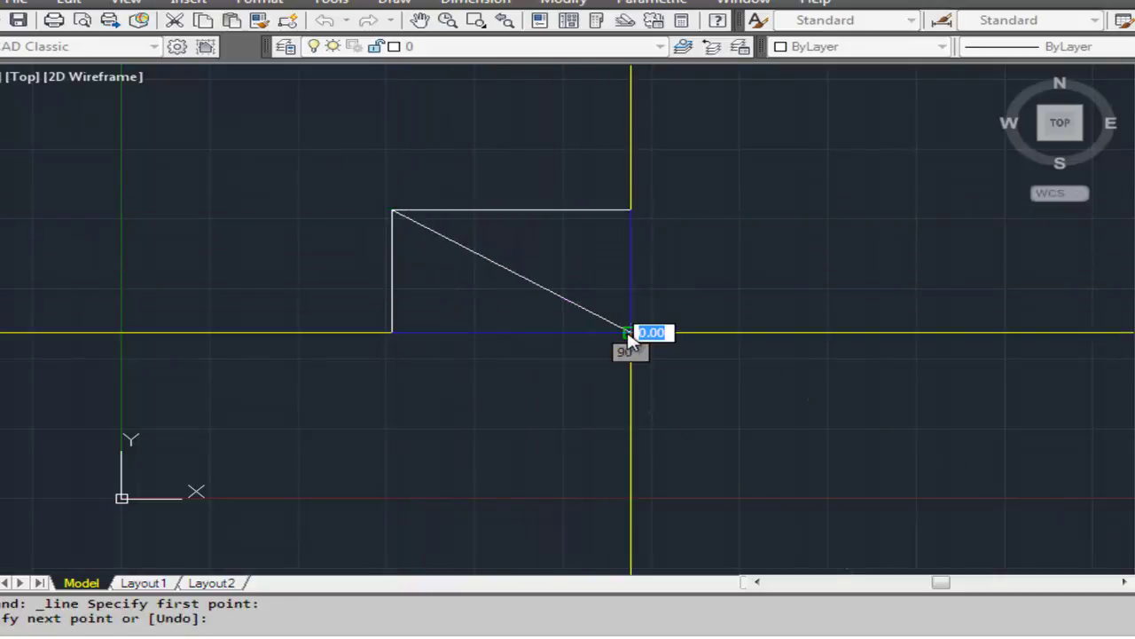
{"action": "key", "text": "Return"}
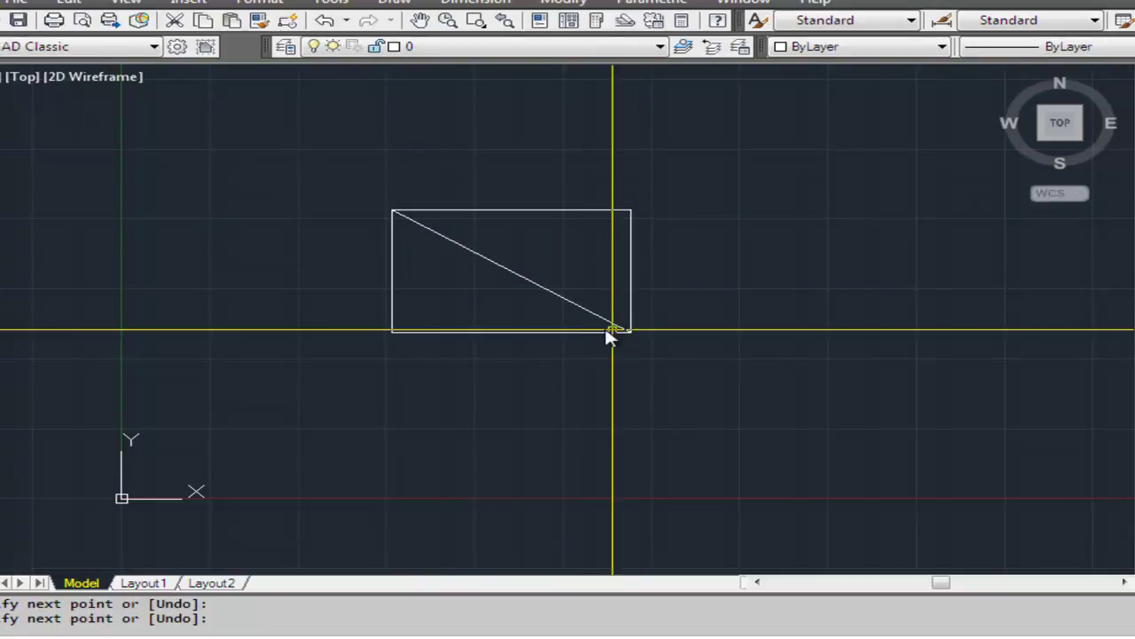
- Set the 2D Autosnap marker color for 2D model space to Red in the Drafting options
{"action": "left_click", "coordinate": [332, 4]}
{"action": "left_click", "coordinate": [390, 637]}
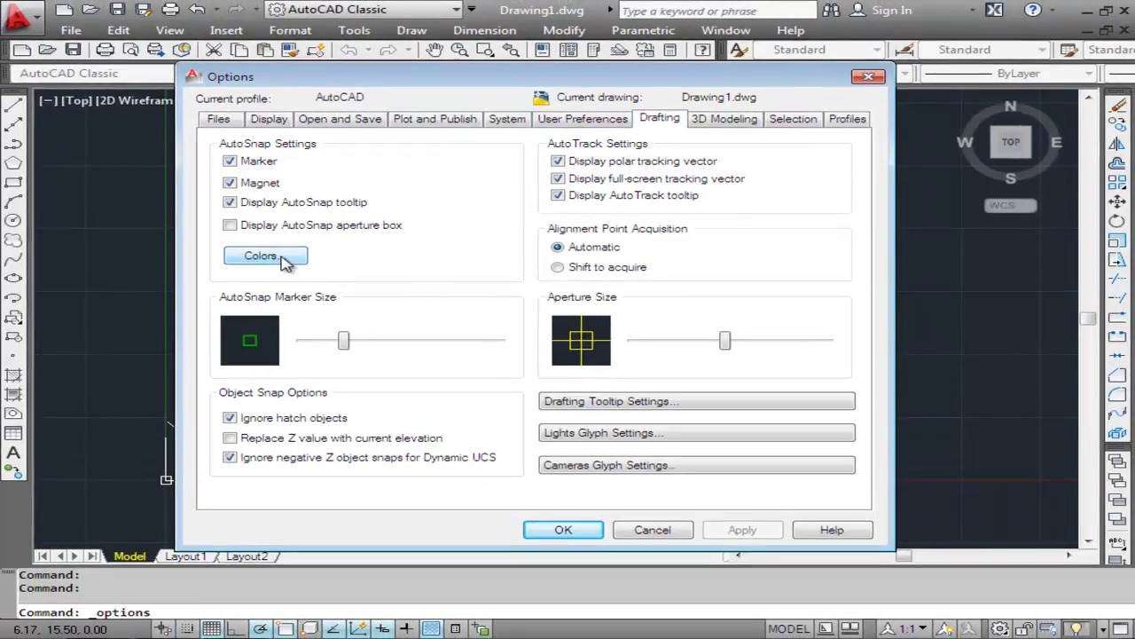
{"action": "left_click", "coordinate": [284, 257]}
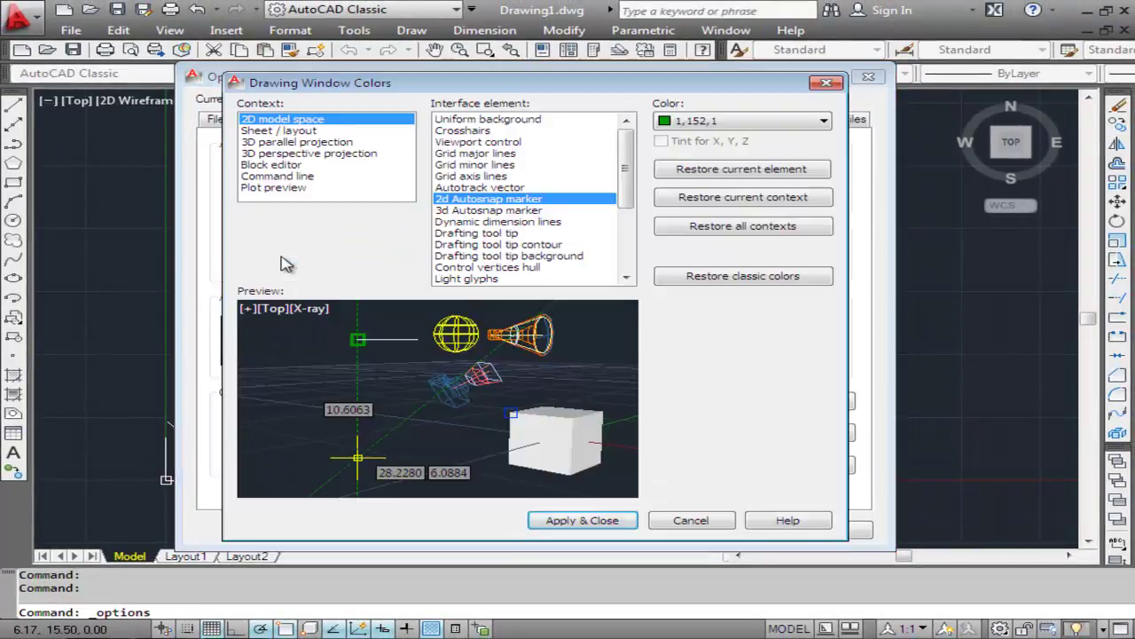
{"action": "left_click", "coordinate": [723, 124]}
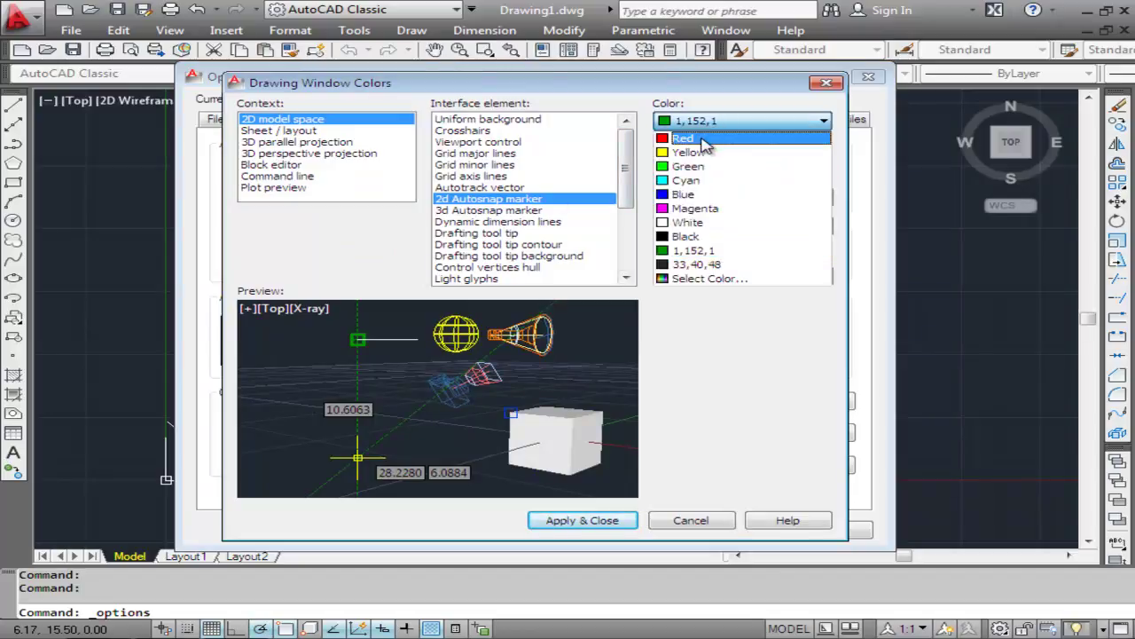
{"action": "left_click", "coordinate": [701, 142]}
{"action": "left_click", "coordinate": [602, 521]}
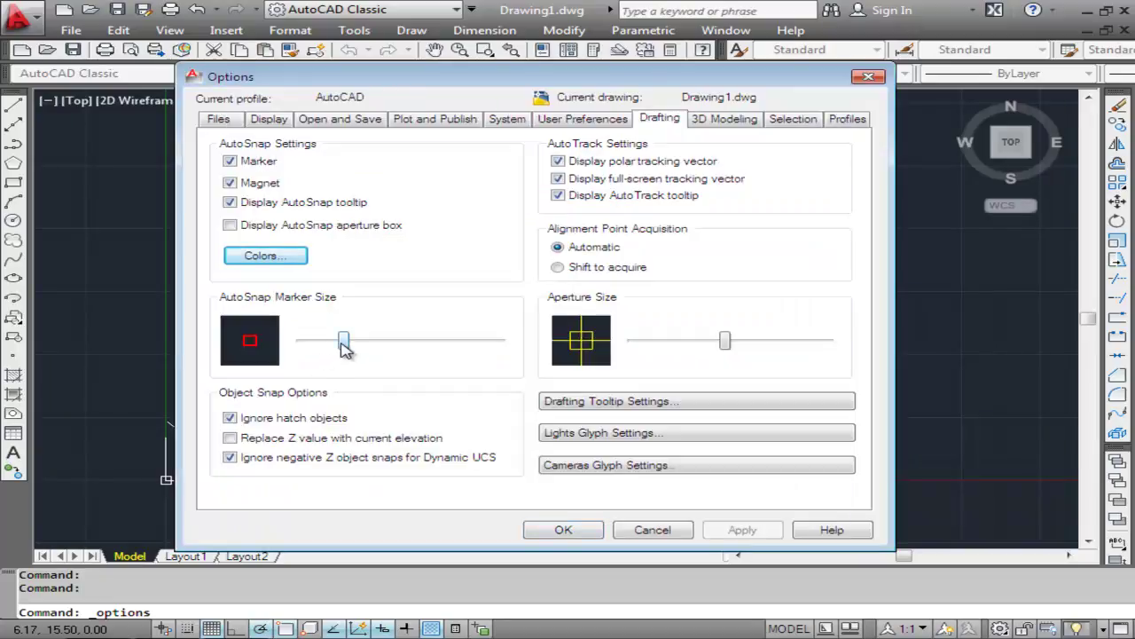
- Try out the AutoSnap marker size and reduce the aperture size in the Drafting options
{"action": "mouse_move", "coordinate": [345, 346]}
{"action": "left_mouse_down"}
{"action": "mouse_move", "coordinate": [426, 348]}
{"action": "mouse_move", "coordinate": [344, 346]}
{"action": "left_mouse_up"}
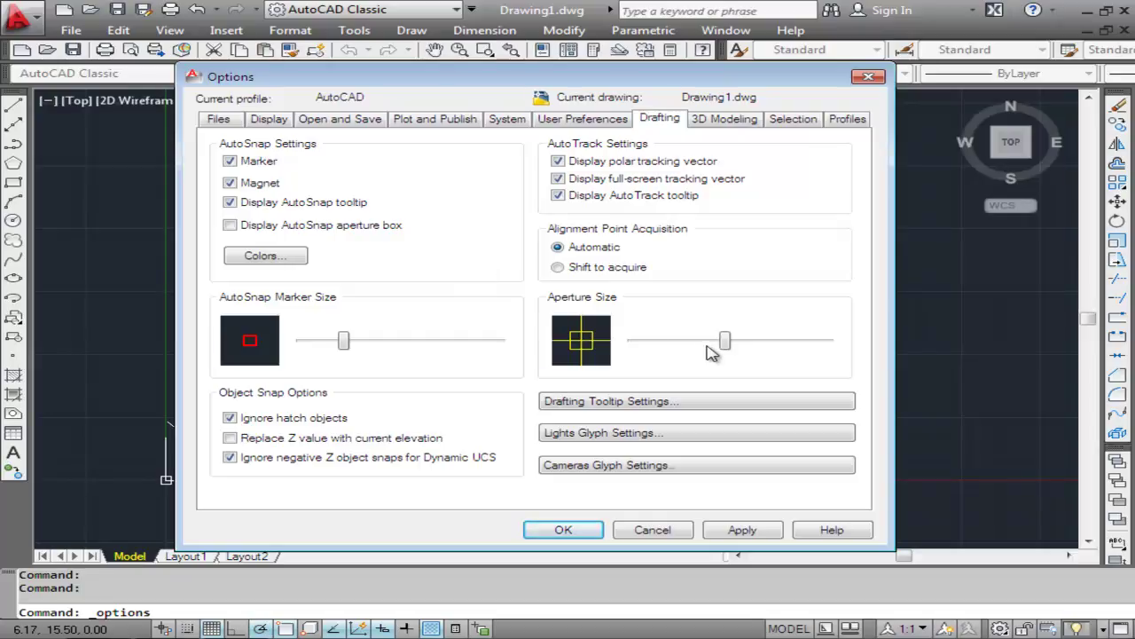
{"action": "left_click_drag", "start_coordinate": [726, 347], "coordinate": [684, 347]}
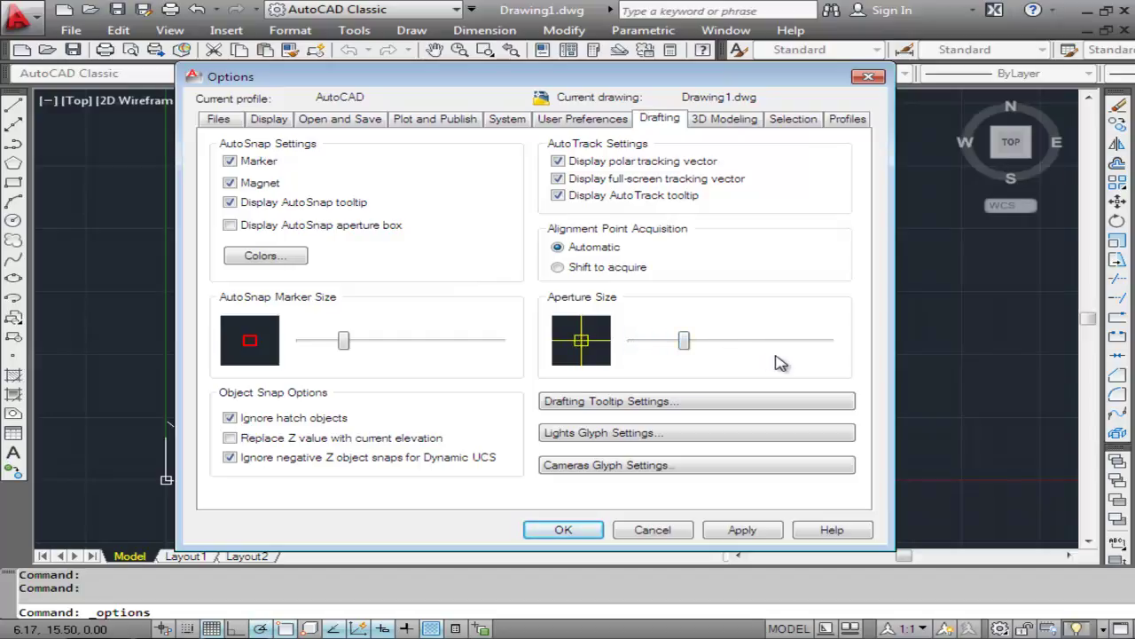
- Review the drafting tooltip's color, size and transparency settings, and cancel without changing them
{"action": "left_click", "coordinate": [784, 405]}
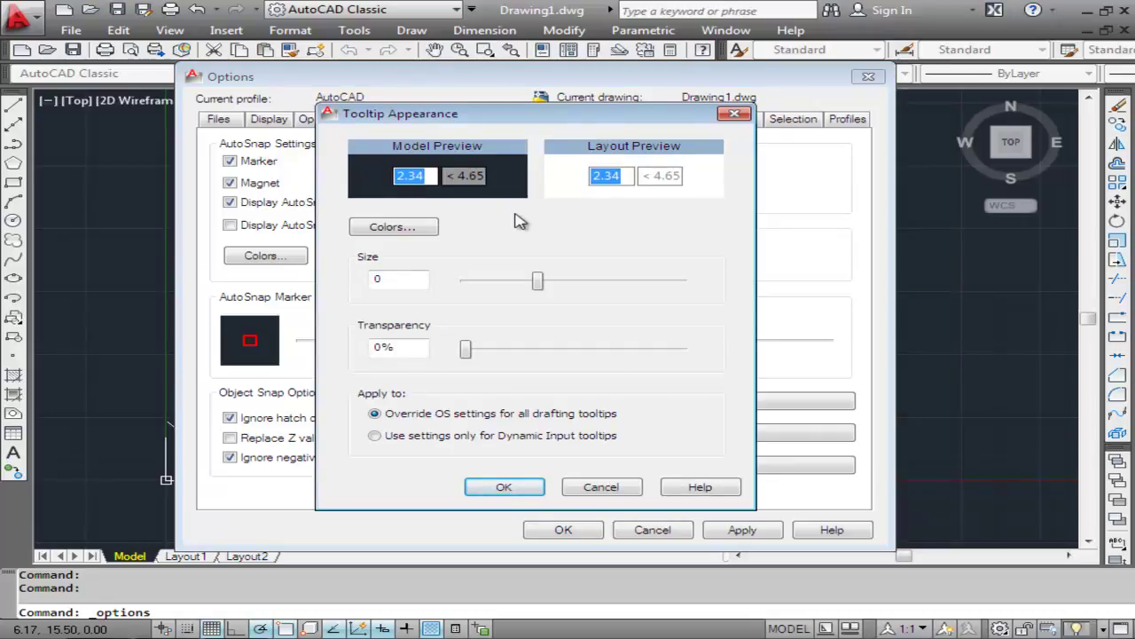
{"action": "left_click", "coordinate": [396, 231]}
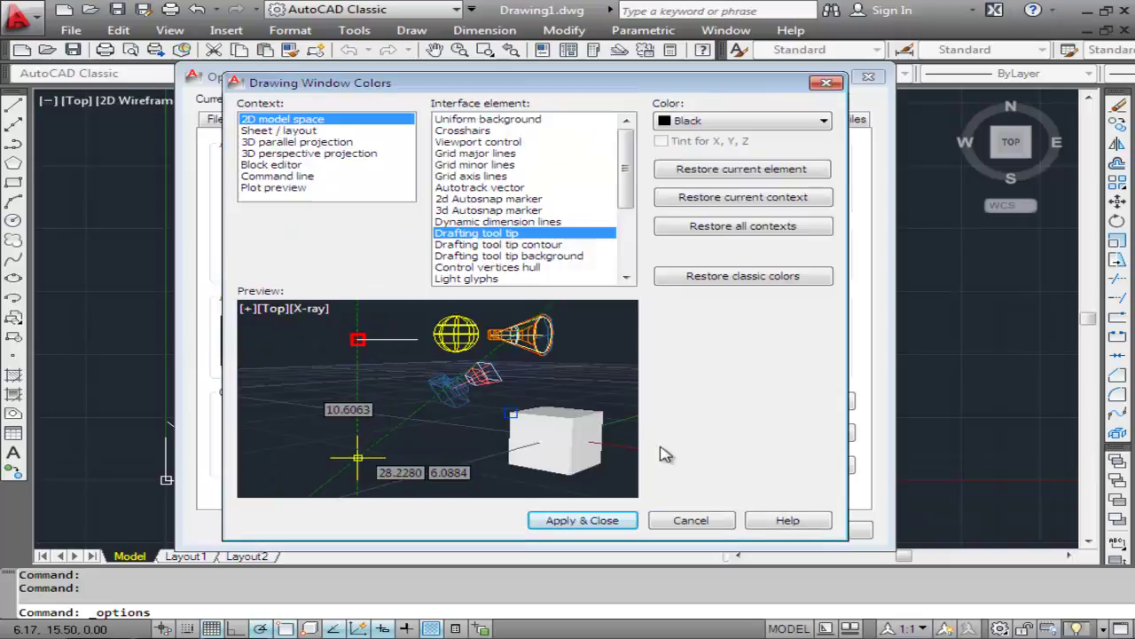
{"action": "left_click", "coordinate": [694, 521]}
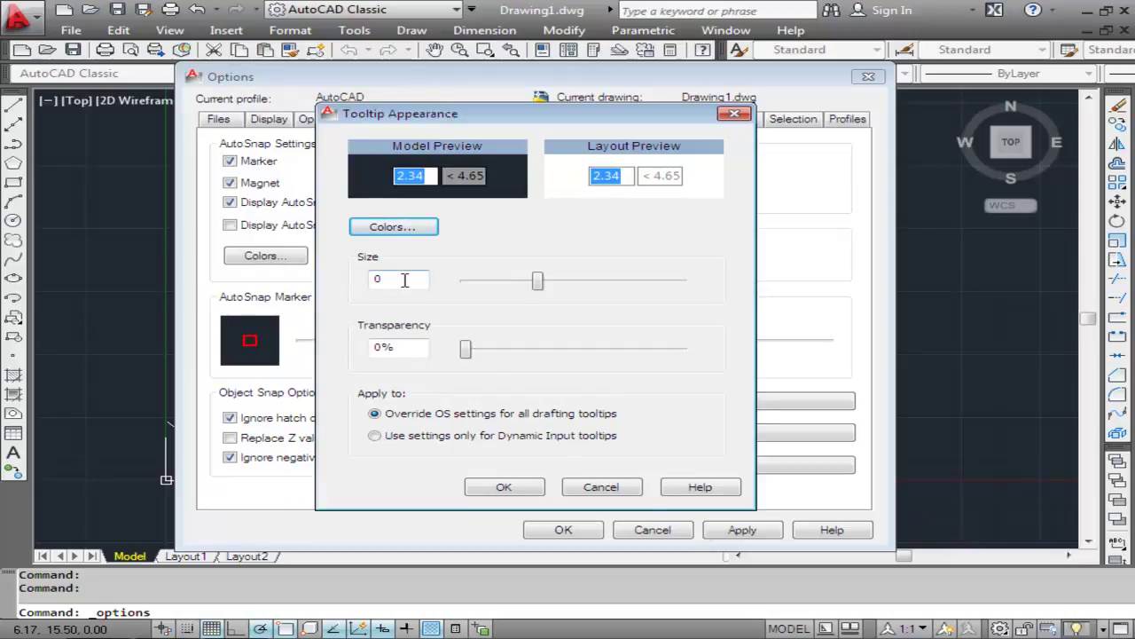
{"action": "left_click", "coordinate": [603, 487]}
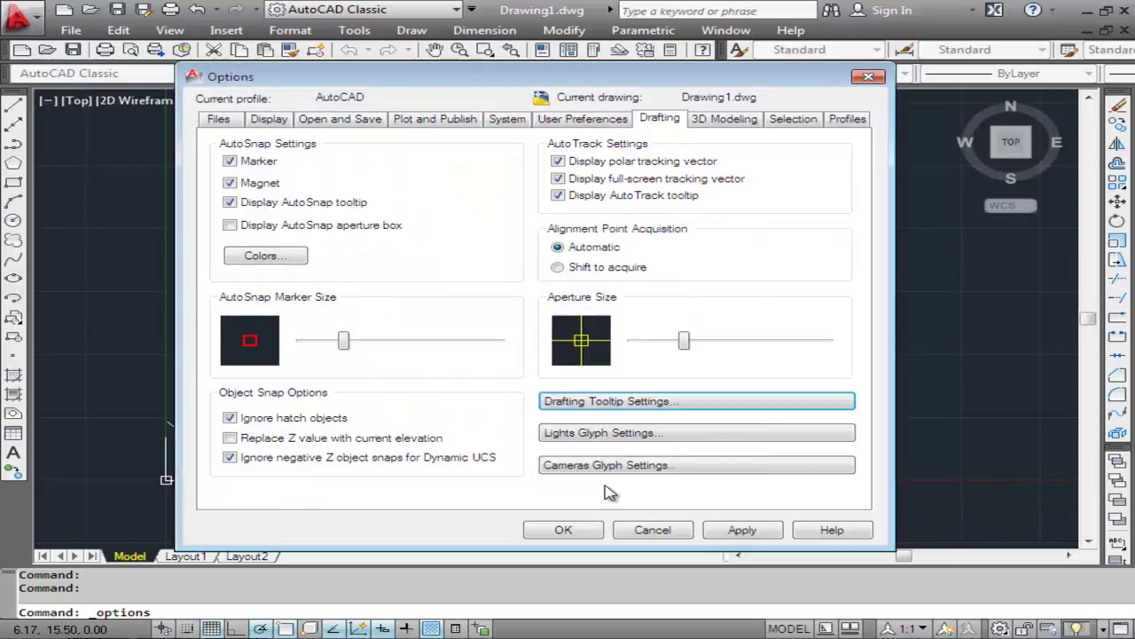